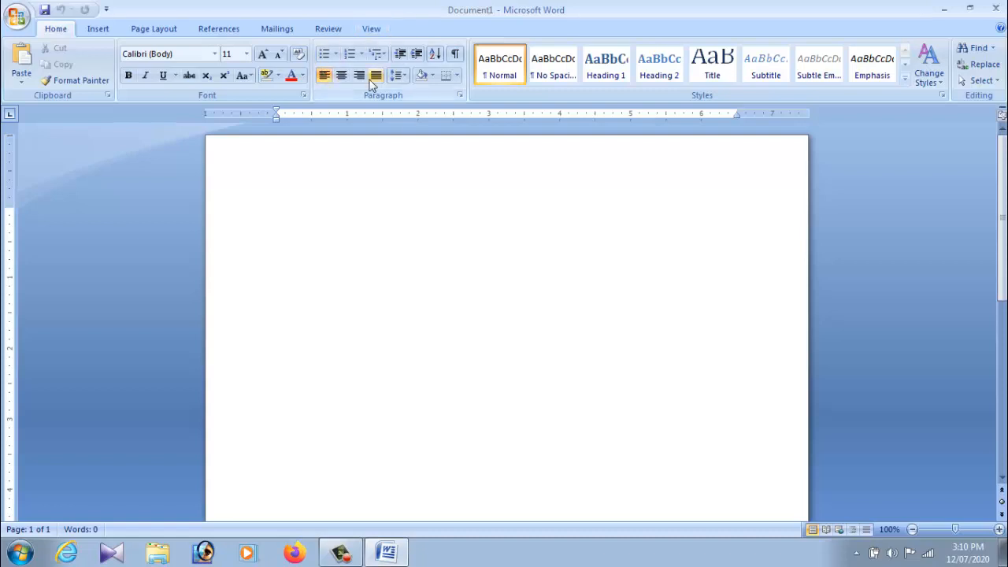
{"action": "left_click", "coordinate": [407, 77]}
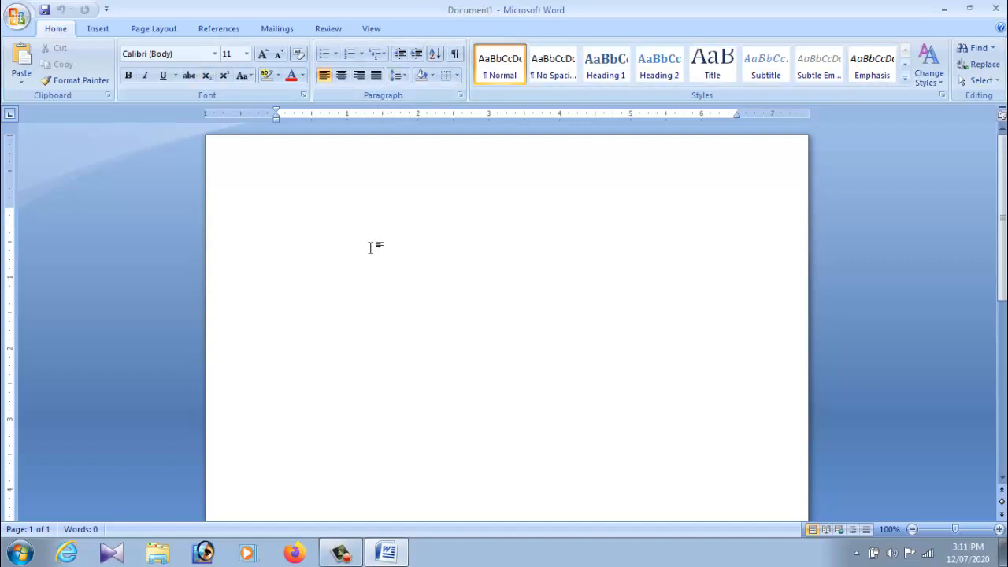
- Open the Word Help article "What's new in Microsoft Office Word 2007" from the What's new topics
{"action": "left_click", "coordinate": [1000, 28]}
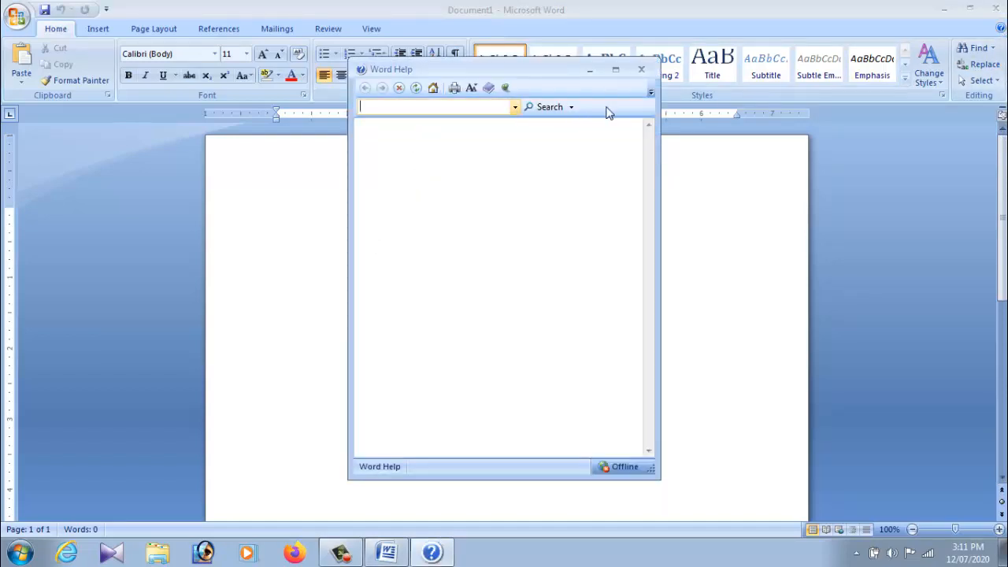
{"action": "left_click", "coordinate": [398, 196]}
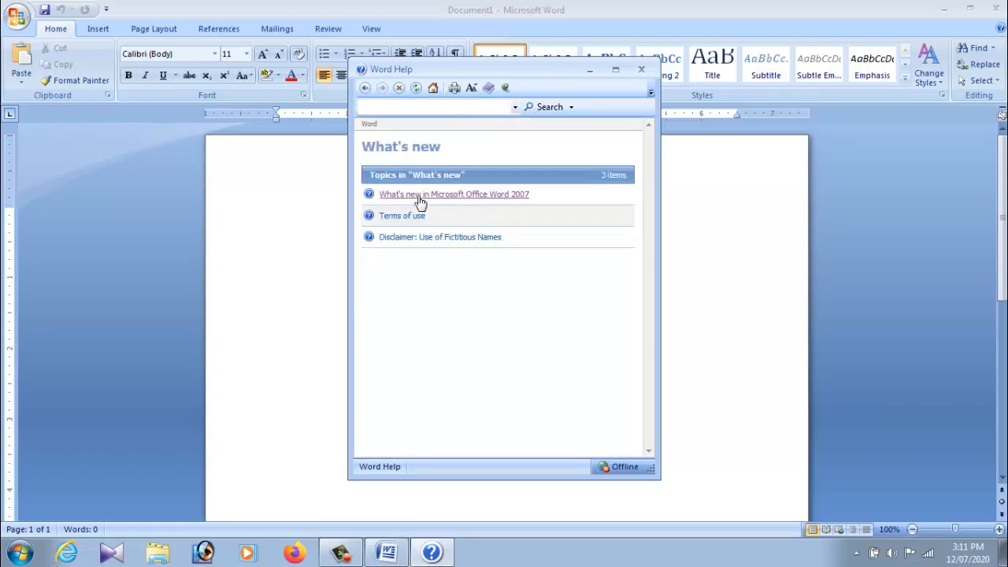
{"action": "left_click", "coordinate": [416, 197]}
- Copy the help article's introductory paragraph, close Word Help and paste the text into the blank document
{"action": "left_click_drag", "start_coordinate": [359, 326], "coordinate": [478, 419]}
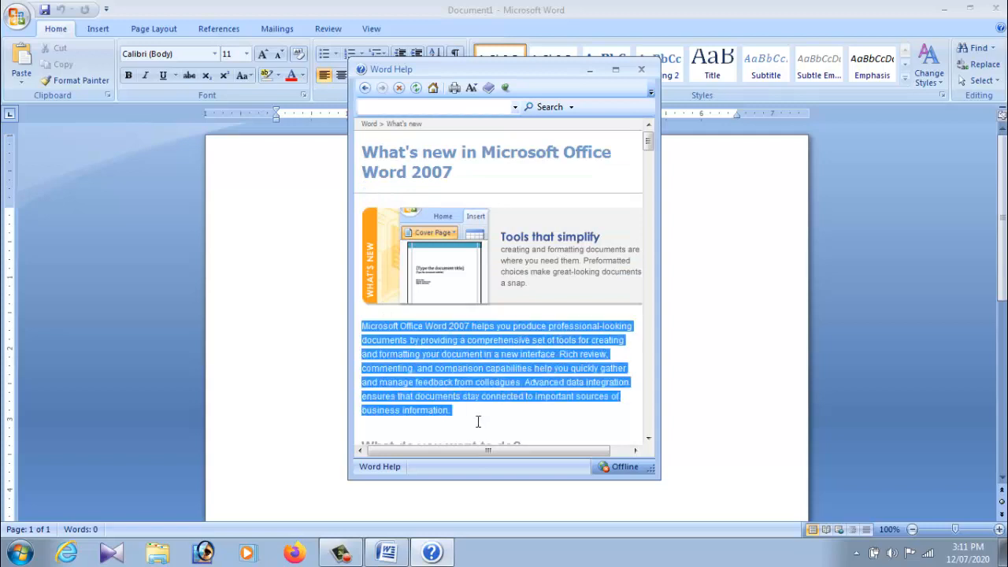
{"action": "right_click", "coordinate": [479, 354]}
{"action": "left_click", "coordinate": [512, 360]}
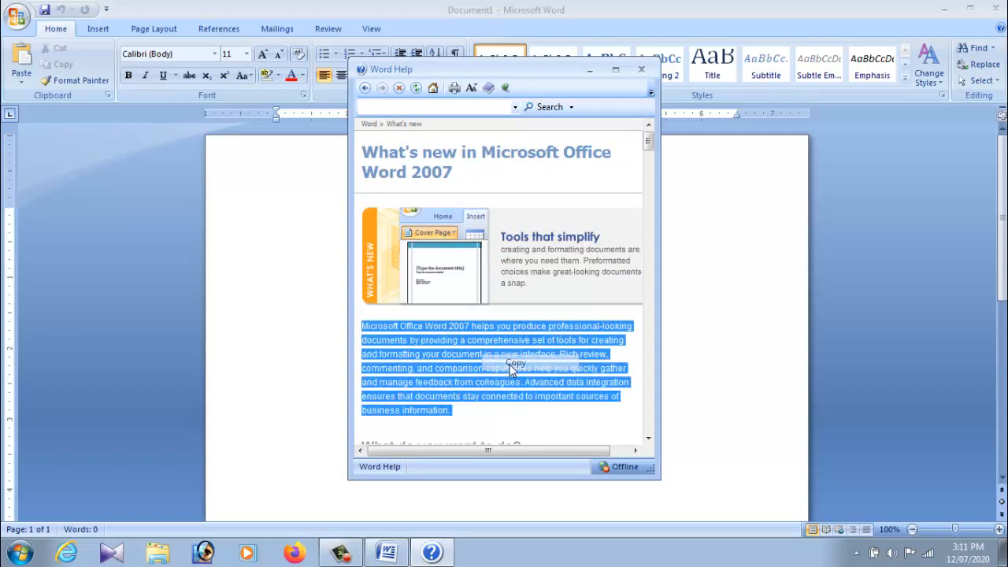
{"action": "left_click", "coordinate": [641, 69]}
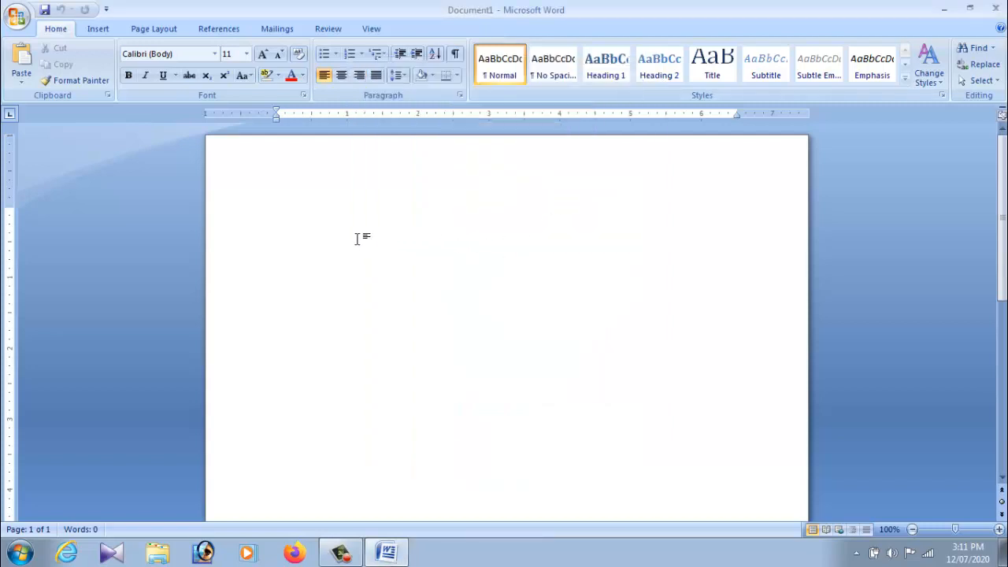
{"action": "right_click", "coordinate": [285, 226]}
{"action": "left_click", "coordinate": [323, 260]}
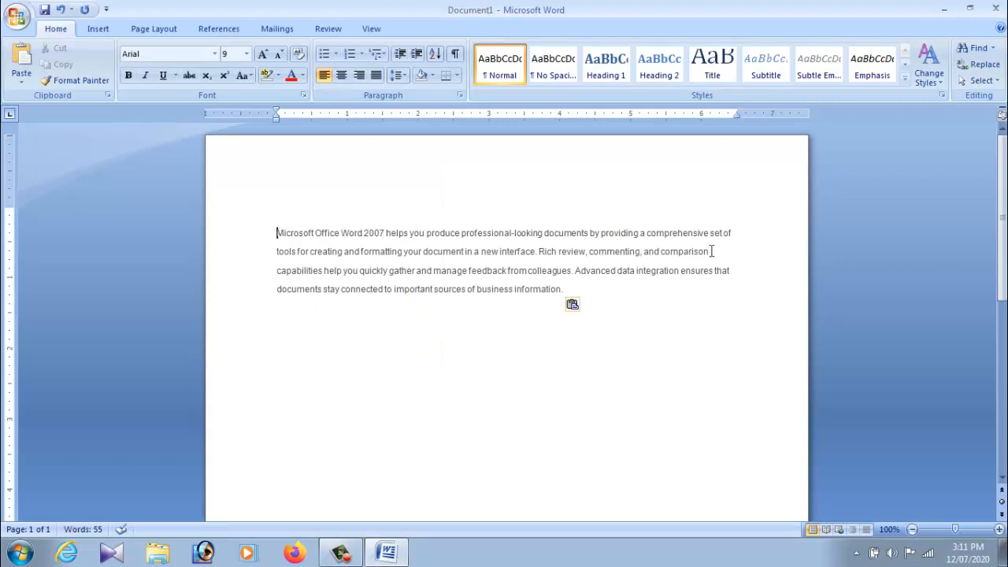
- Split the pasted text into four paragraphs, breaking after "set of", "comparison" and "ensures that", with an empty line at the end
{"action": "left_click", "coordinate": [611, 300]}
{"action": "key", "text": "Return"}
{"action": "left_click", "coordinate": [730, 254]}
{"action": "key", "text": "Return"}
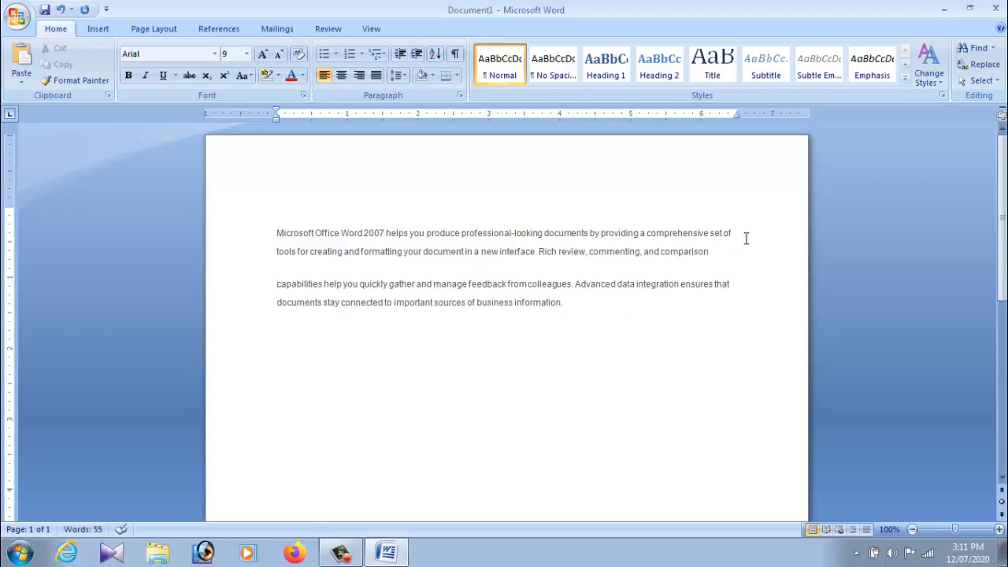
{"action": "left_click", "coordinate": [746, 236]}
{"action": "key", "text": "Return"}
{"action": "left_click", "coordinate": [742, 297]}
{"action": "key", "text": "Return"}
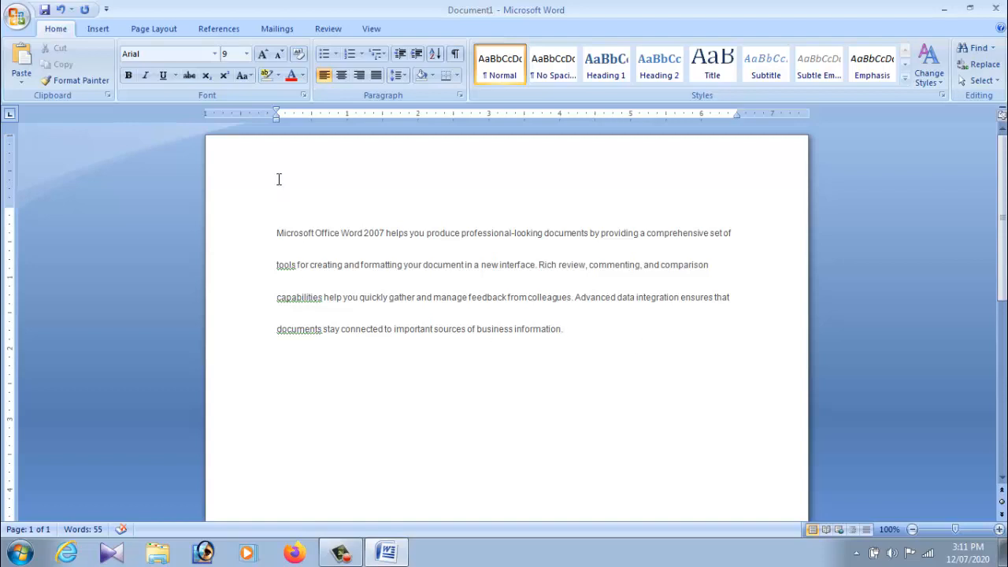
{"action": "key", "text": "Return"}
- Enlarge the font of all four paragraphs to 14 pt
{"action": "left_click_drag", "start_coordinate": [282, 239], "coordinate": [581, 364]}
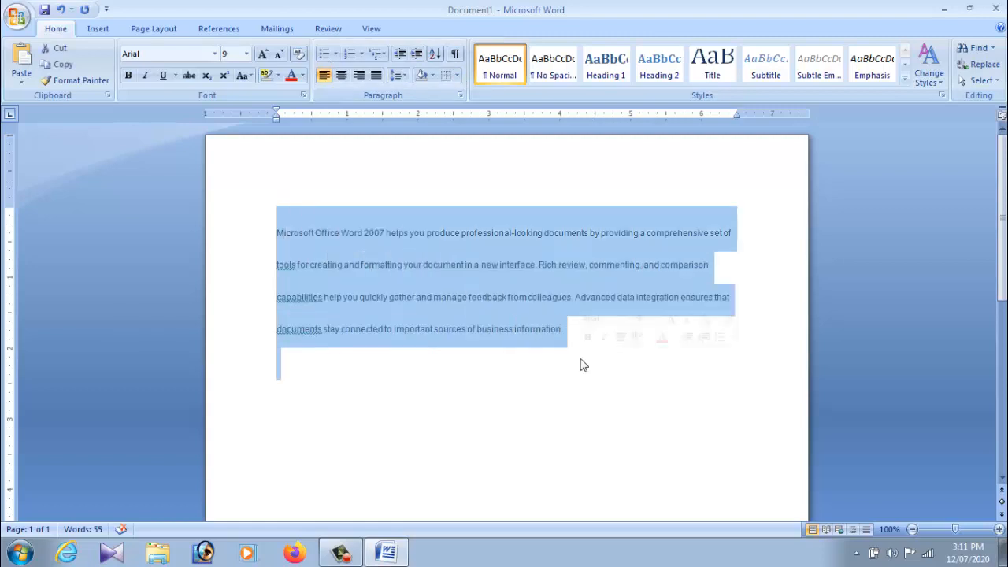
{"action": "left_click", "coordinate": [264, 55]}
{"action": "left_click", "coordinate": [263, 56]}
{"action": "left_click", "coordinate": [263, 55]}
{"action": "left_click", "coordinate": [263, 56]}
{"action": "left_click", "coordinate": [263, 56]}
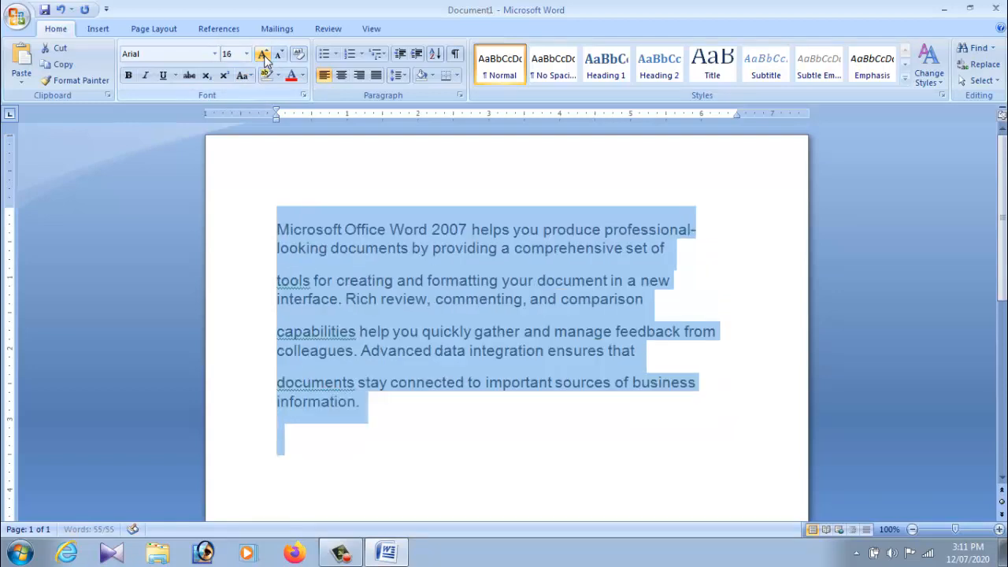
{"action": "left_click", "coordinate": [263, 55]}
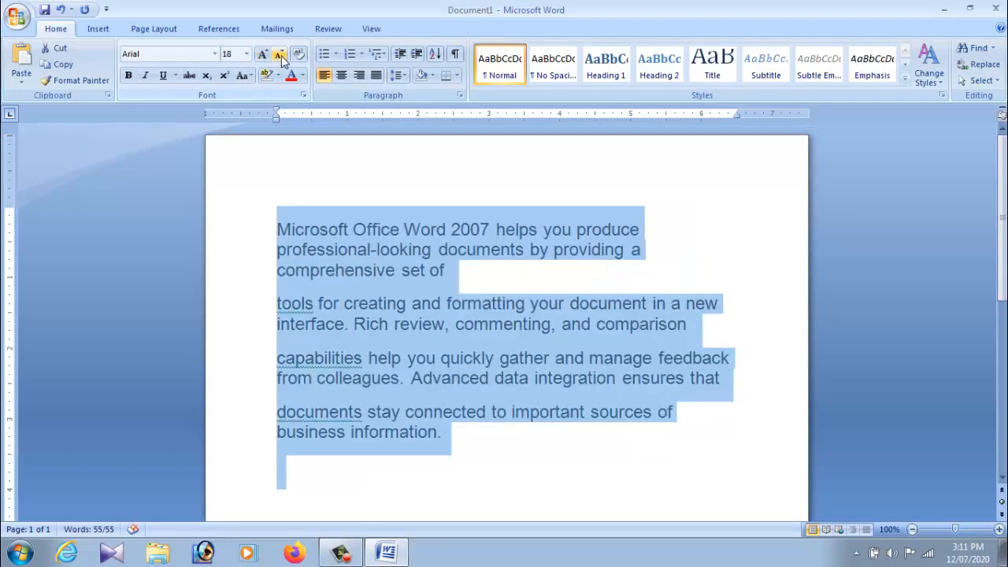
{"action": "left_click", "coordinate": [279, 55]}
{"action": "left_click", "coordinate": [280, 55]}
{"action": "left_click", "coordinate": [468, 470]}
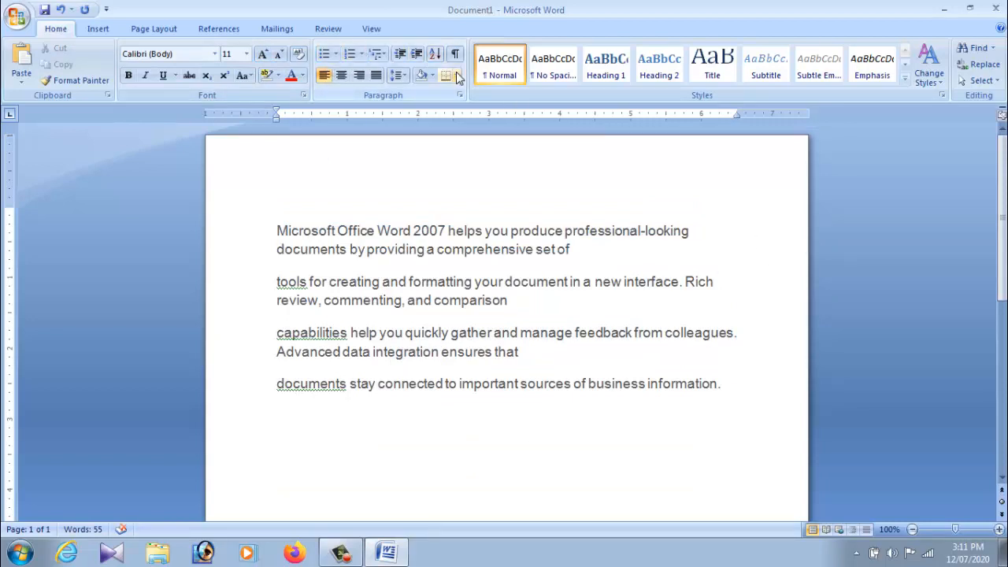
- Align the first paragraph, starting with "Microsoft Office Word 2007", to the right
{"action": "left_click", "coordinate": [589, 255]}
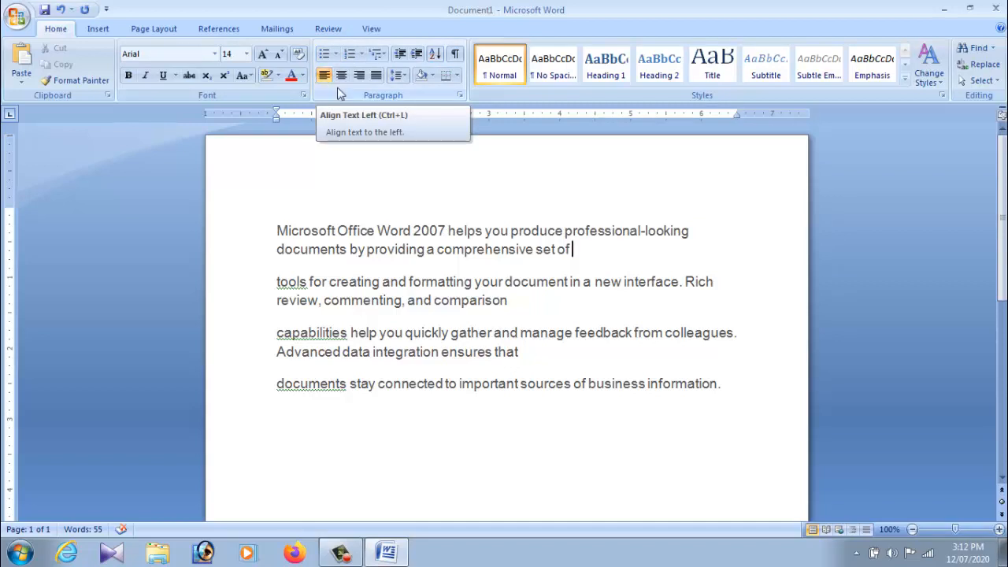
{"action": "left_click", "coordinate": [274, 231]}
{"action": "left_click", "coordinate": [277, 231]}
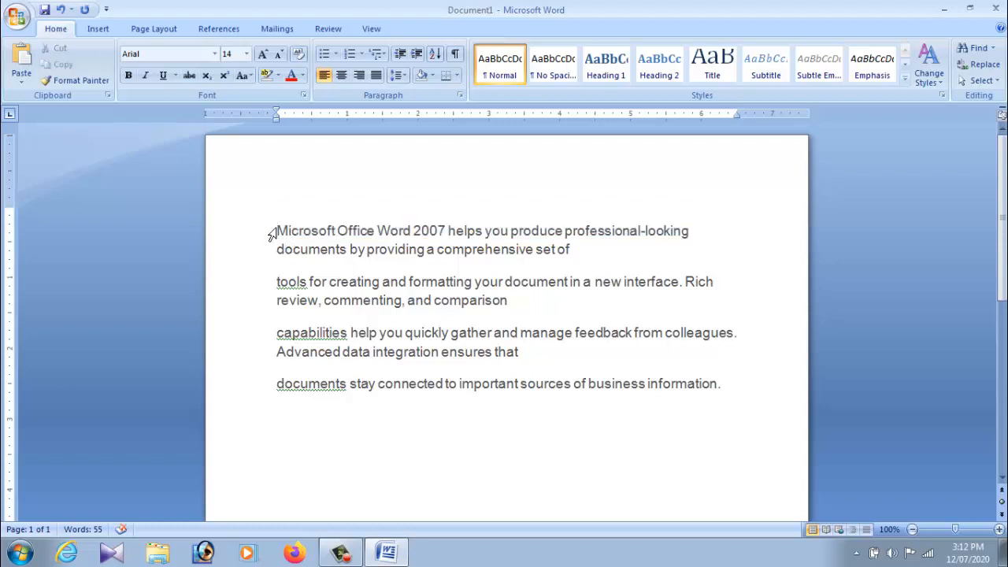
{"action": "left_click", "coordinate": [359, 75]}
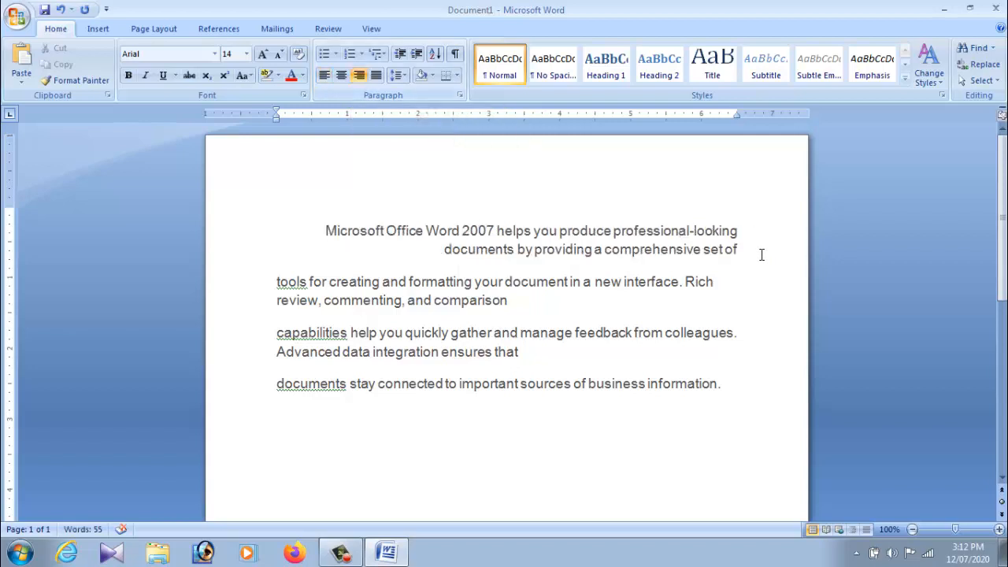
- Align the three paragraphs starting with "tools", "capabilities" and "documents" to the right, one after another
{"action": "left_click", "coordinate": [525, 309]}
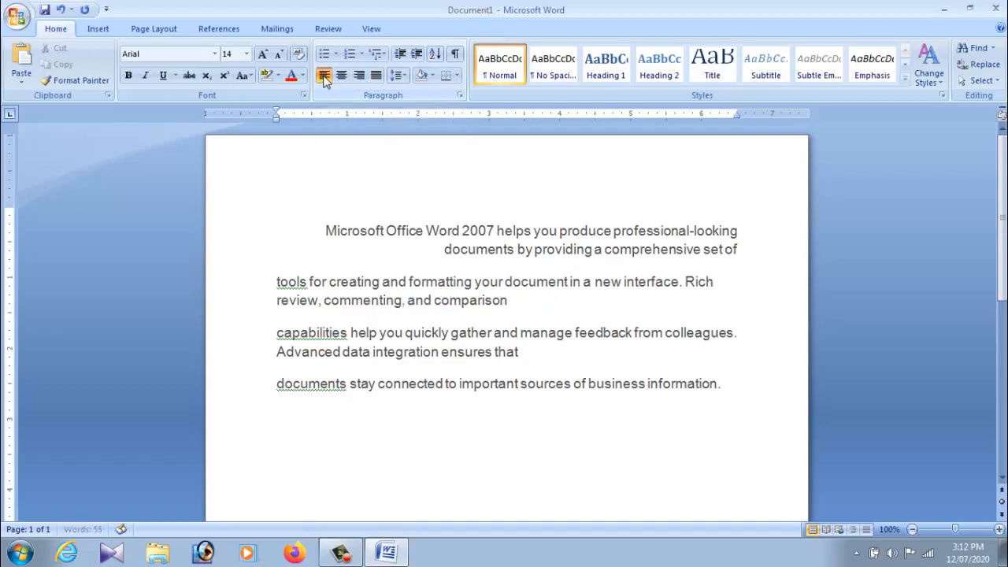
{"action": "left_click", "coordinate": [360, 76]}
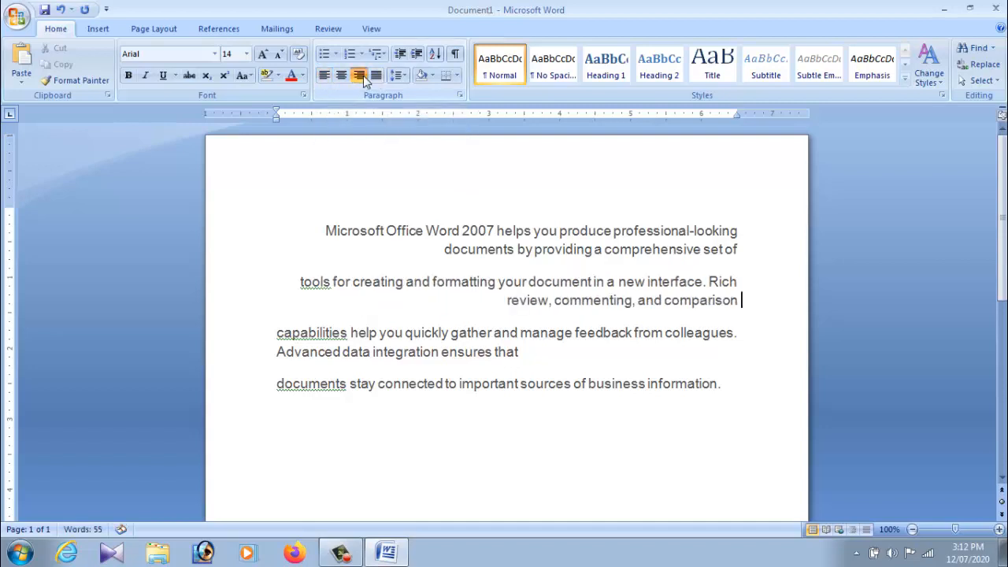
{"action": "left_click", "coordinate": [761, 340]}
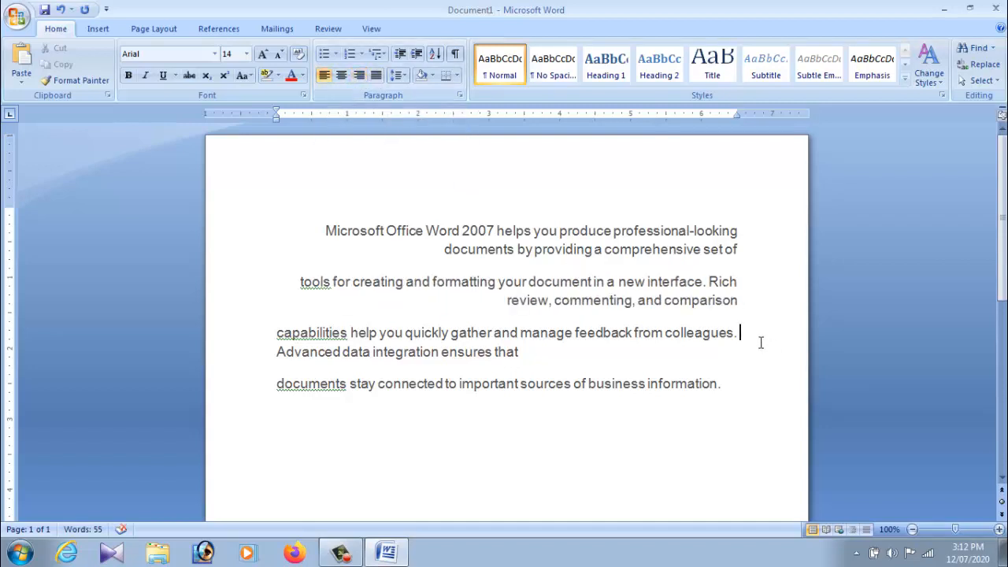
{"action": "left_click", "coordinate": [359, 76]}
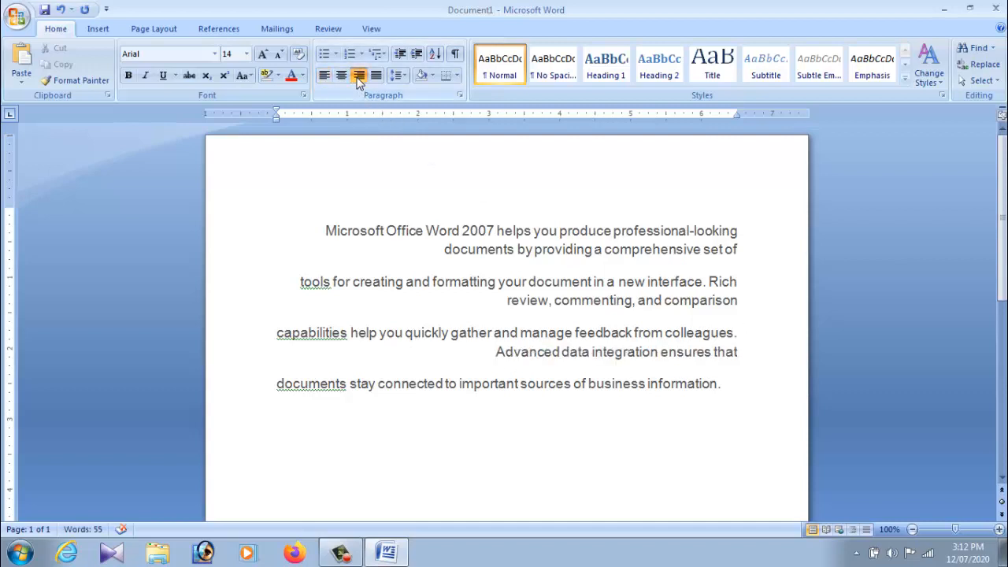
{"action": "left_click", "coordinate": [740, 399]}
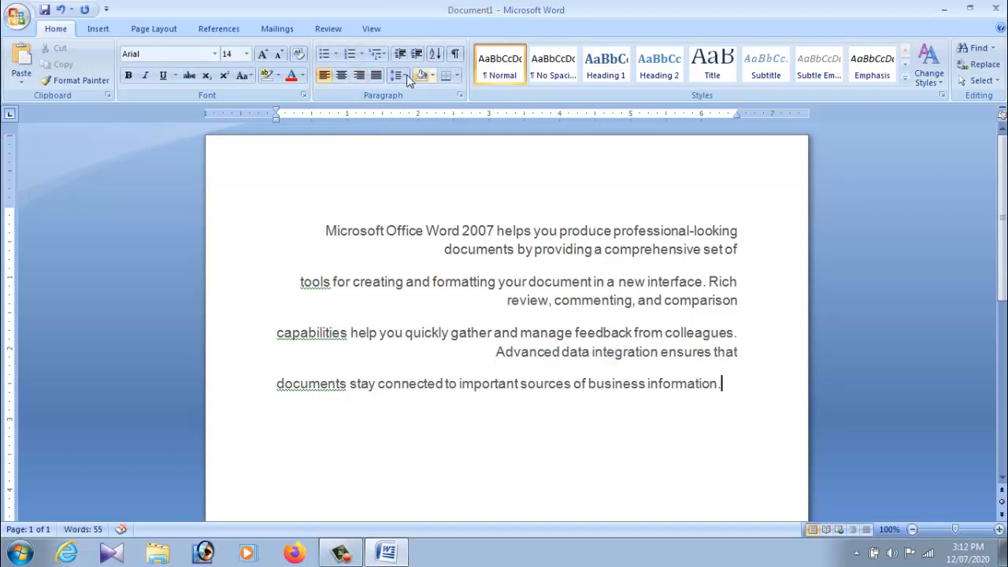
{"action": "left_click", "coordinate": [325, 77]}
{"action": "left_click", "coordinate": [363, 78]}
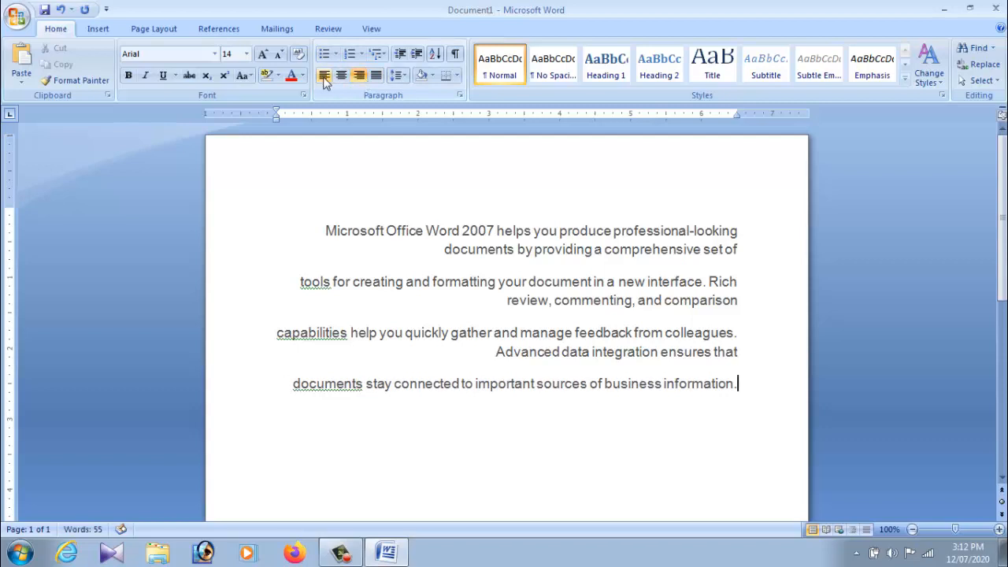
- Set the last paragraph, starting with "documents stay connected", back to left alignment
{"action": "left_click", "coordinate": [323, 78]}
{"action": "left_click", "coordinate": [341, 77]}
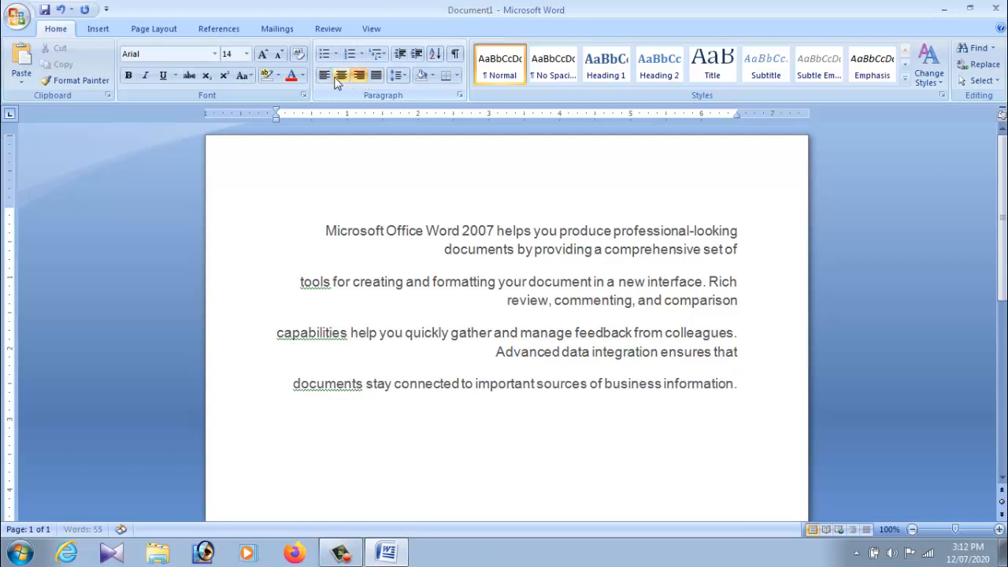
{"action": "left_click", "coordinate": [323, 76]}
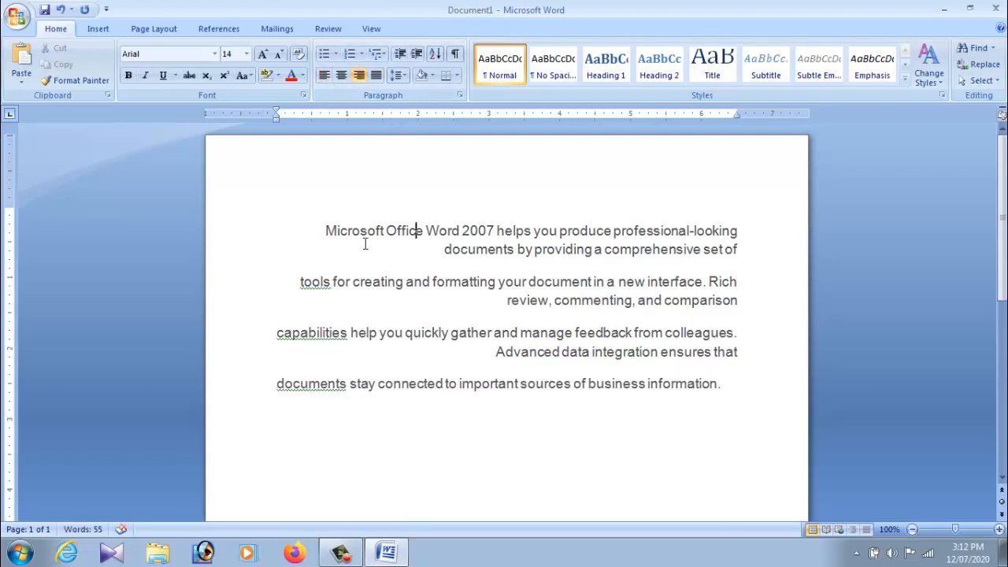
- Centre the first paragraph, starting with "Microsoft Office Word 2007"
{"action": "left_click_drag", "start_coordinate": [325, 230], "coordinate": [687, 404]}
{"action": "left_click", "coordinate": [689, 445]}
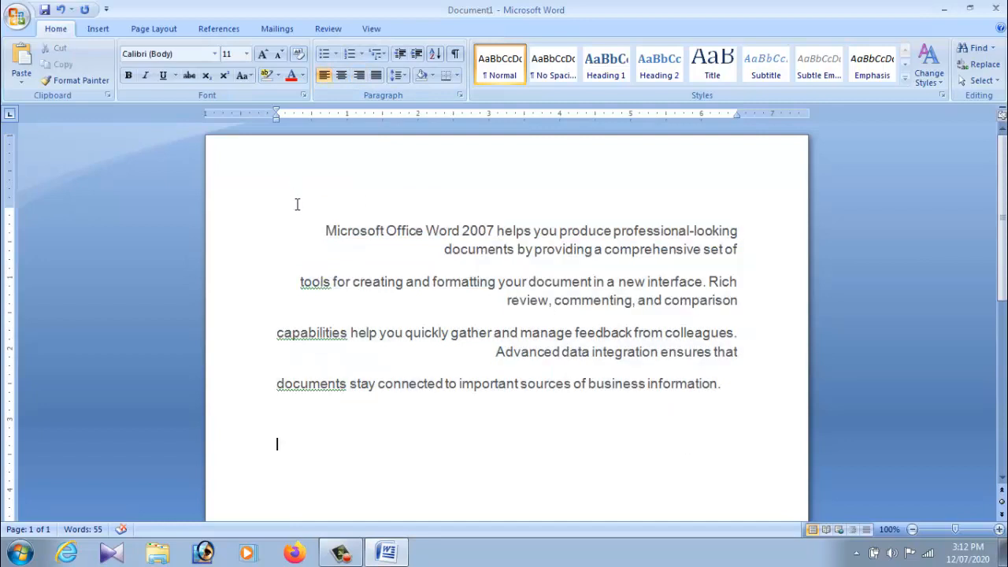
{"action": "left_click", "coordinate": [325, 231]}
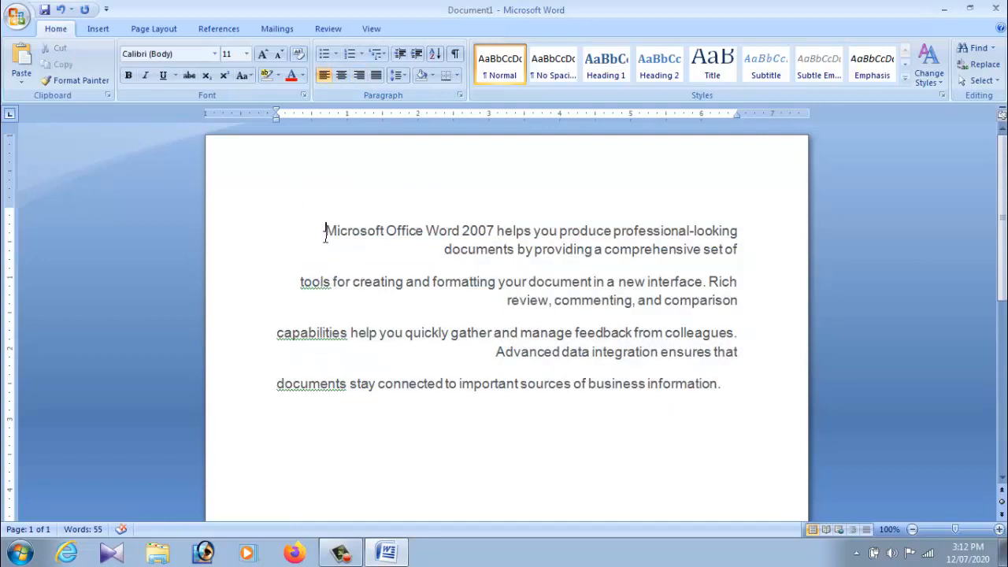
{"action": "left_click", "coordinate": [341, 77]}
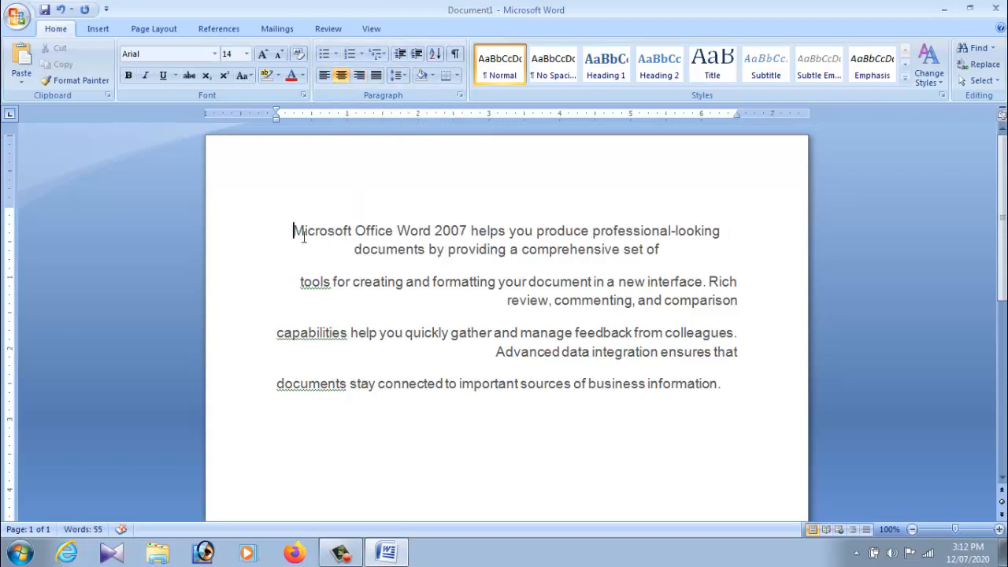
{"action": "left_click_drag", "start_coordinate": [303, 236], "coordinate": [682, 249]}
{"action": "left_click", "coordinate": [700, 261]}
- Left-align the three paragraphs below the centred one
{"action": "left_click_drag", "start_coordinate": [300, 283], "coordinate": [717, 386]}
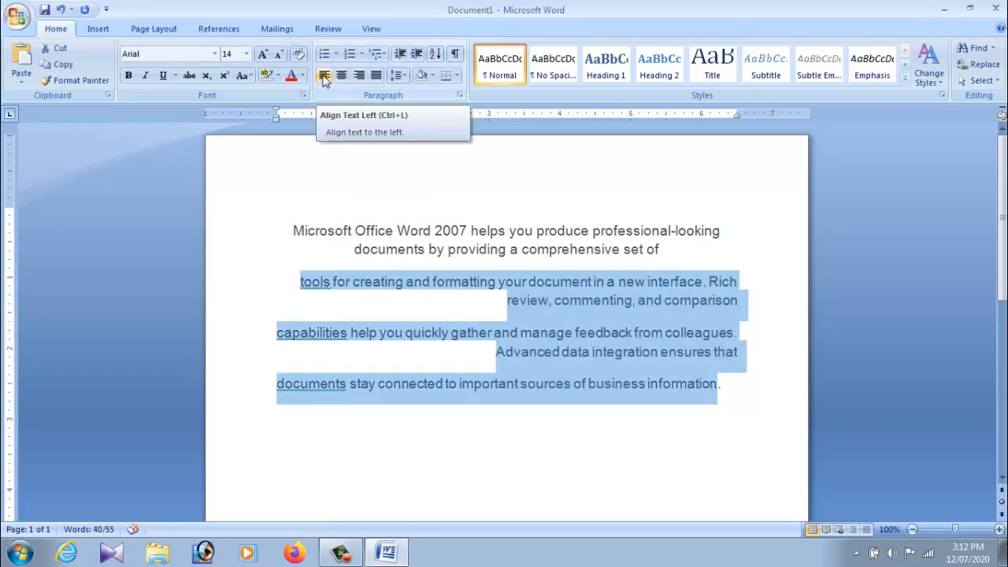
{"action": "left_click", "coordinate": [324, 76]}
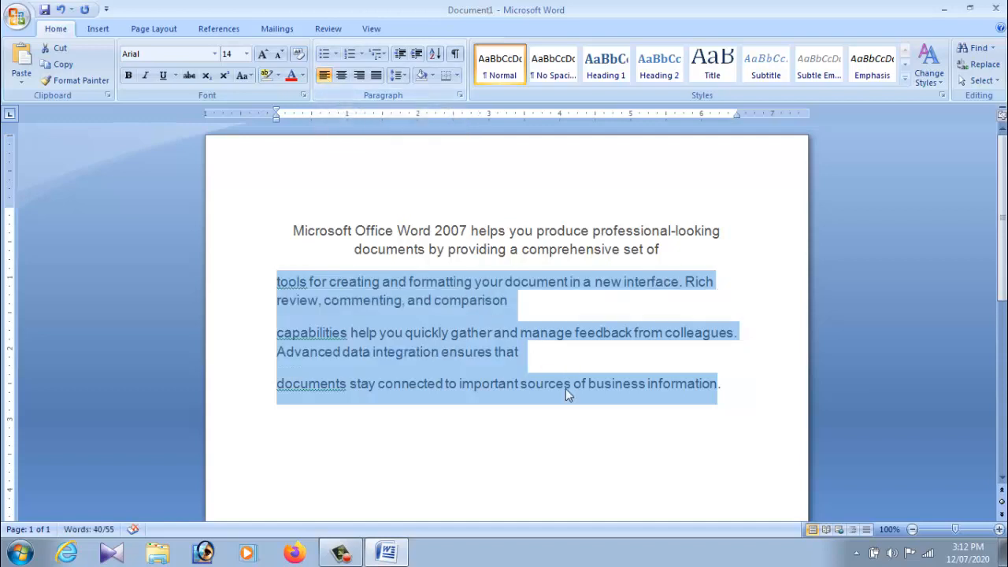
{"action": "left_click", "coordinate": [579, 418]}
{"action": "left_click", "coordinate": [672, 250]}
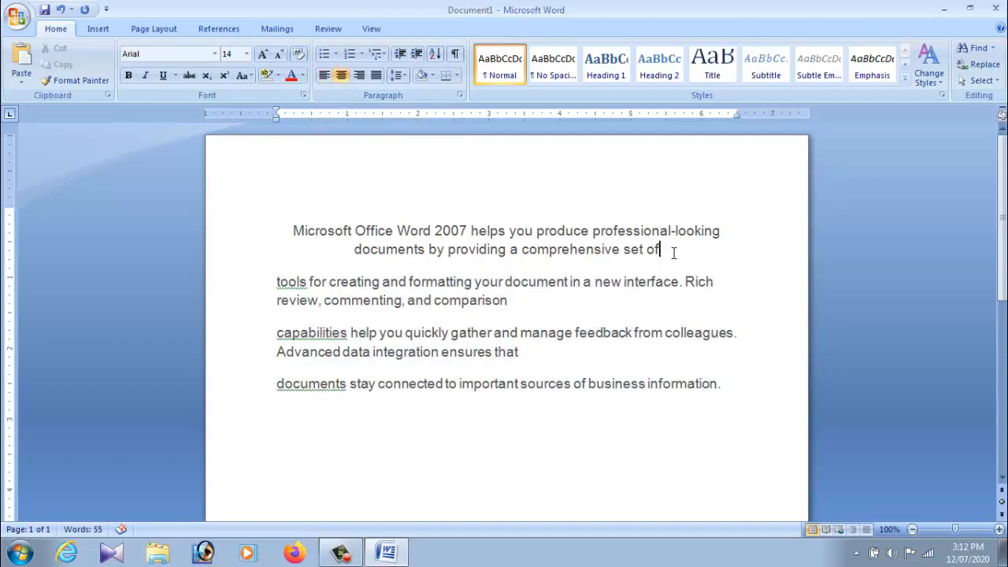
{"action": "left_click", "coordinate": [526, 309]}
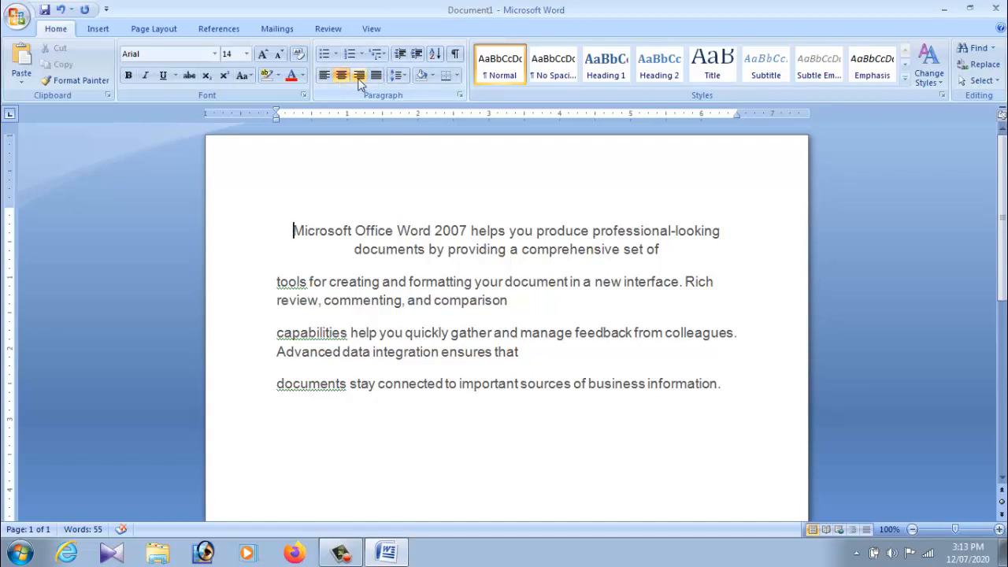
{"action": "left_click", "coordinate": [366, 426]}
{"action": "left_click_drag", "start_coordinate": [313, 236], "coordinate": [693, 421]}
{"action": "left_click", "coordinate": [646, 467]}
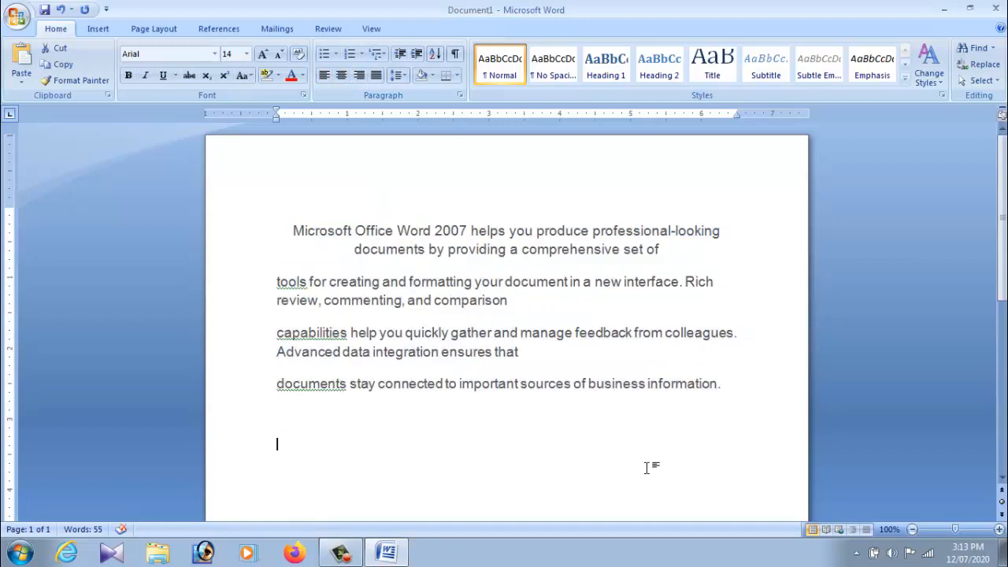
- Split the centred paragraph into three short lines, breaking after "helps you" and after "professional-looking documents"
{"action": "left_click", "coordinate": [535, 234]}
{"action": "key", "text": "Return"}
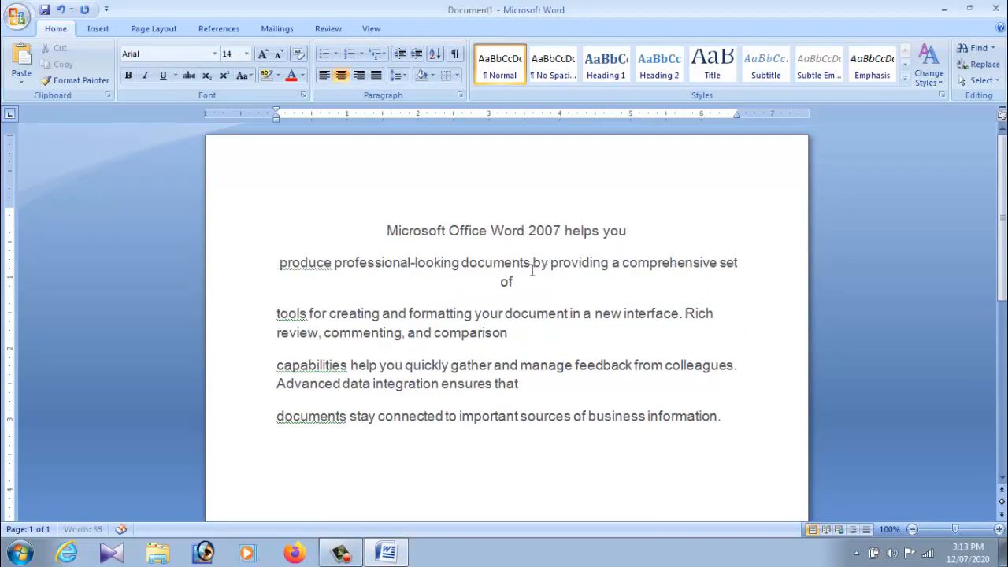
{"action": "left_click", "coordinate": [533, 267]}
{"action": "key", "text": "Return"}
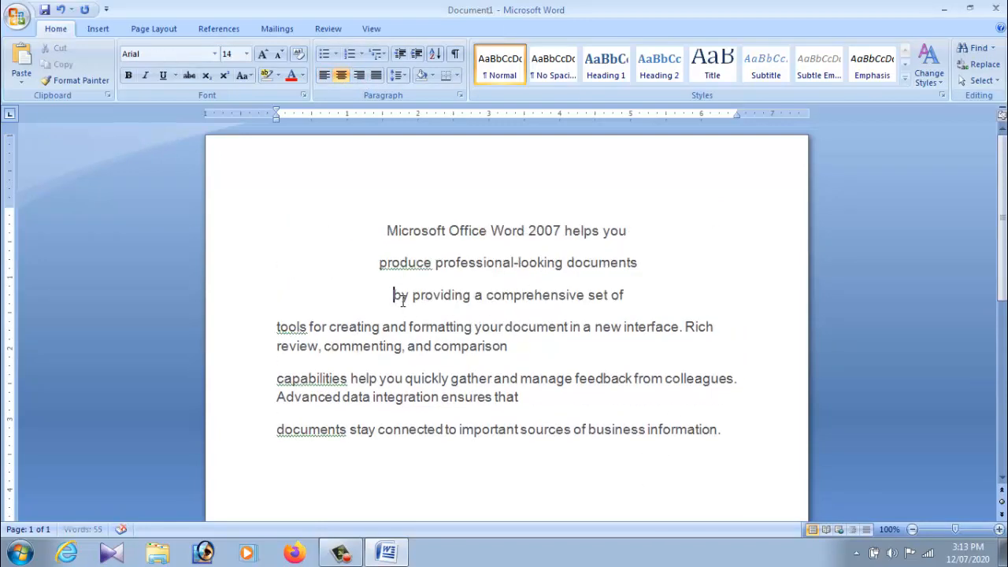
- Left-align the three short centred lines, from "Microsoft Office Word 2007 helps you" to "by providing a comprehensive set of"
{"action": "left_click", "coordinate": [386, 230]}
{"action": "left_click_drag", "start_coordinate": [387, 231], "coordinate": [641, 291]}
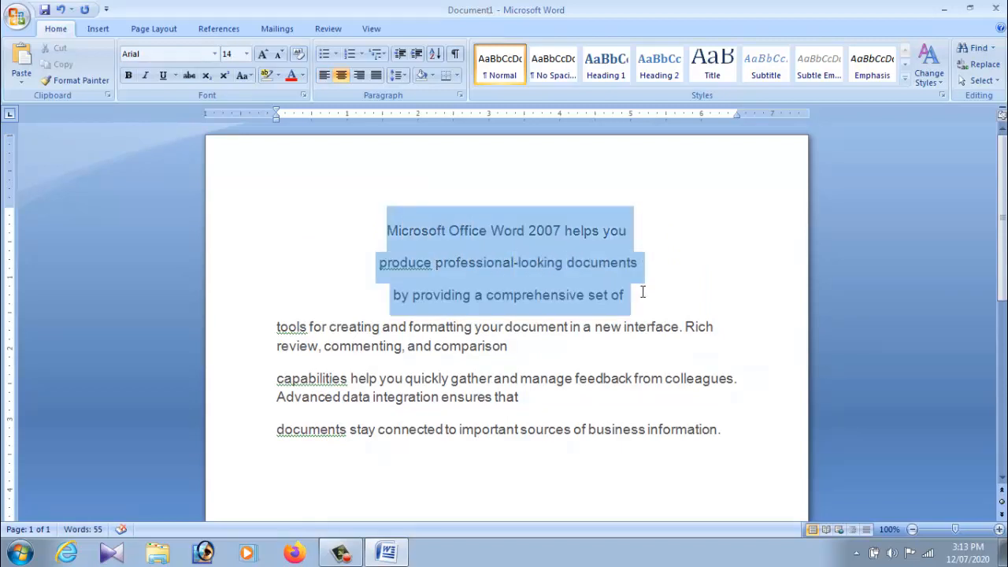
{"action": "left_click", "coordinate": [324, 76]}
{"action": "left_click", "coordinate": [378, 231]}
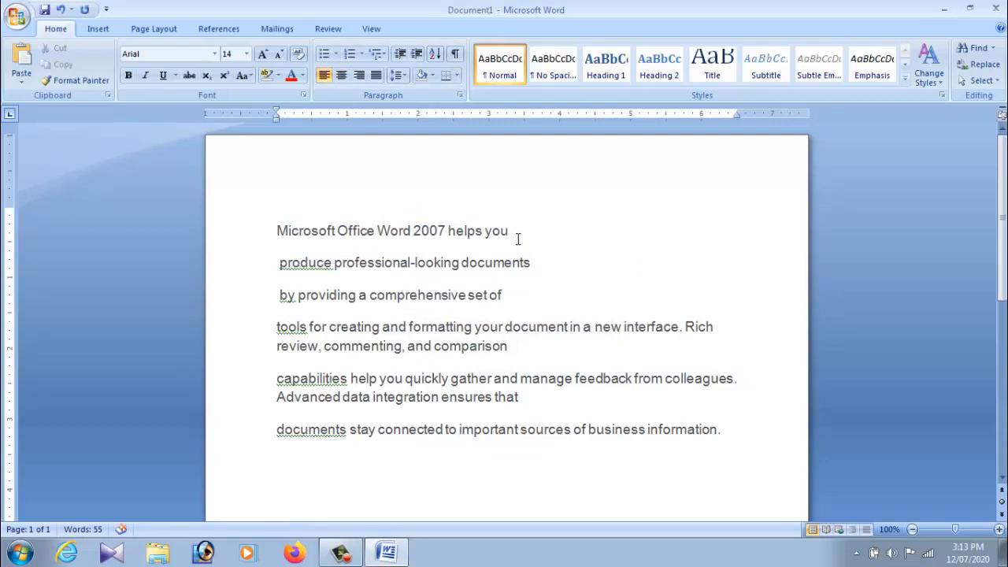
- Right-align the first three short lines together and return them to left alignment
{"action": "left_click_drag", "start_coordinate": [279, 232], "coordinate": [519, 300]}
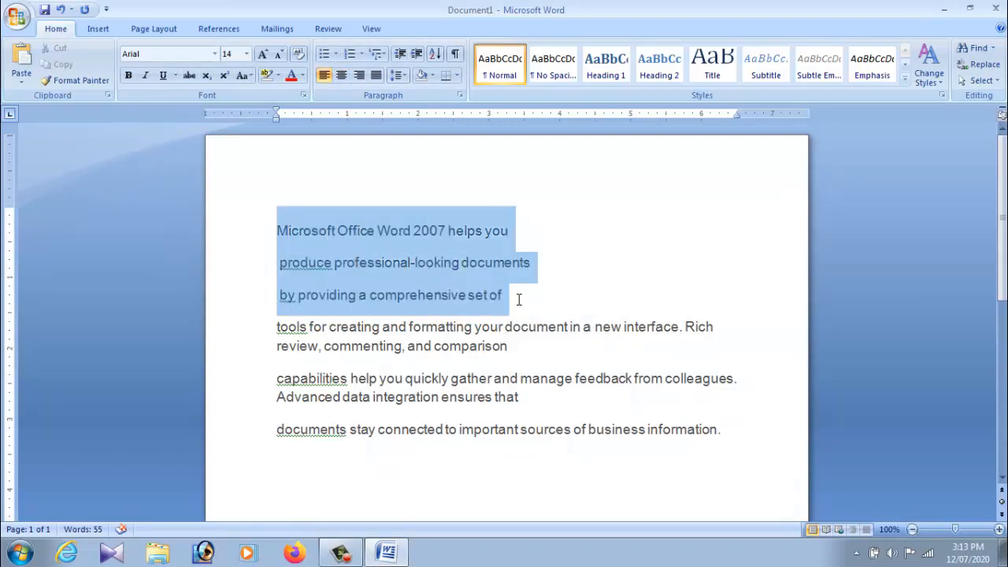
{"action": "left_click", "coordinate": [364, 81]}
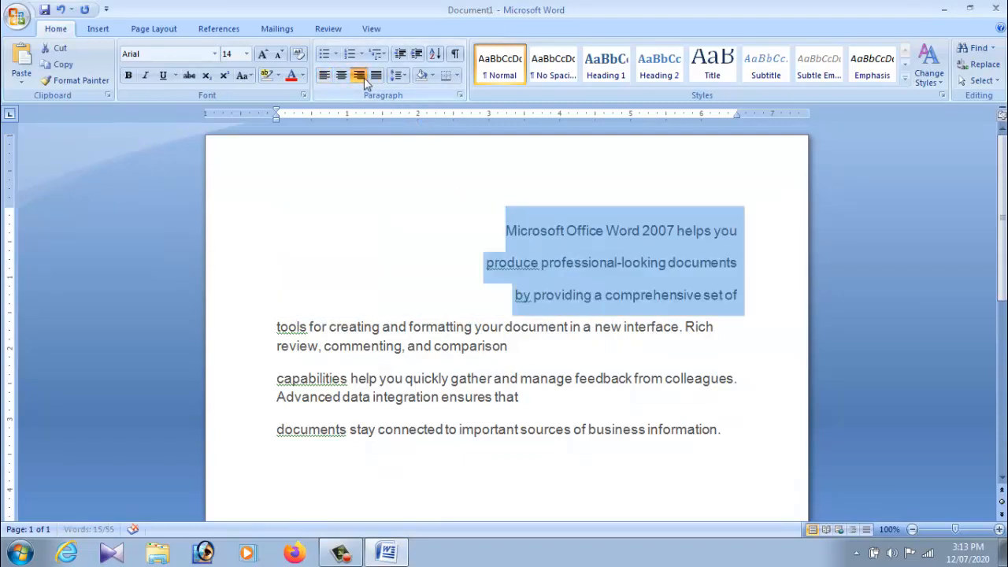
{"action": "left_click", "coordinate": [324, 81]}
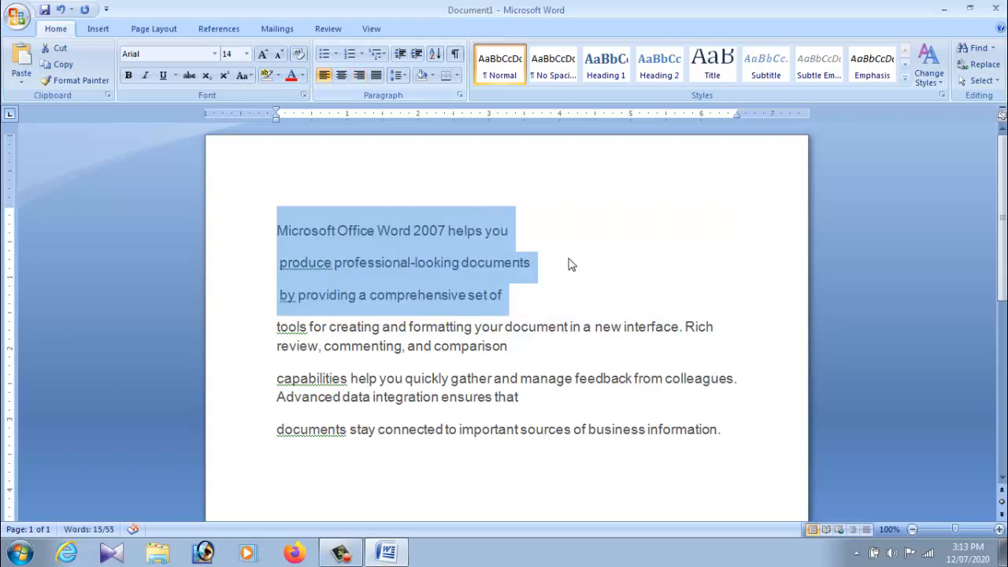
{"action": "left_click", "coordinate": [374, 232]}
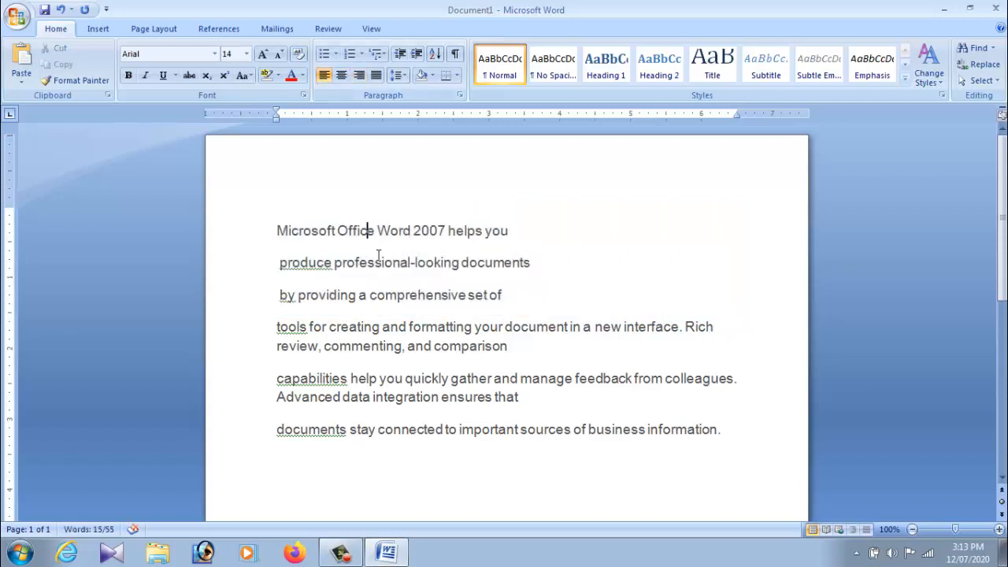
- Right-align the line "Microsoft Office Word 2007 helps you" and centre the line "produce professional-looking documents"
{"action": "left_click", "coordinate": [359, 74]}
{"action": "left_click", "coordinate": [549, 277]}
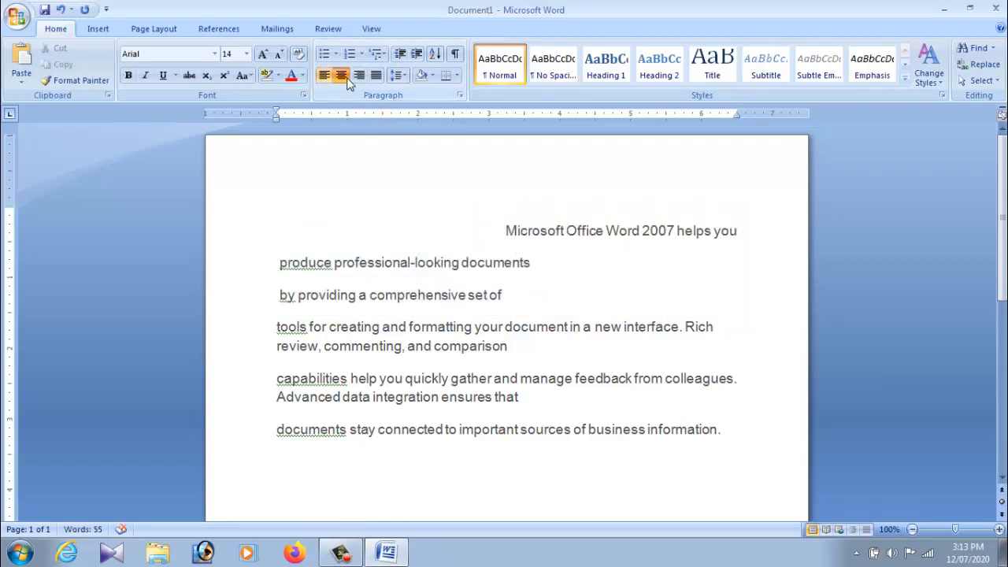
{"action": "key", "text": "ctrl+e"}
- Left-align the third line, "by providing a comprehensive set of"
{"action": "left_click", "coordinate": [505, 295]}
{"action": "left_click", "coordinate": [325, 75]}
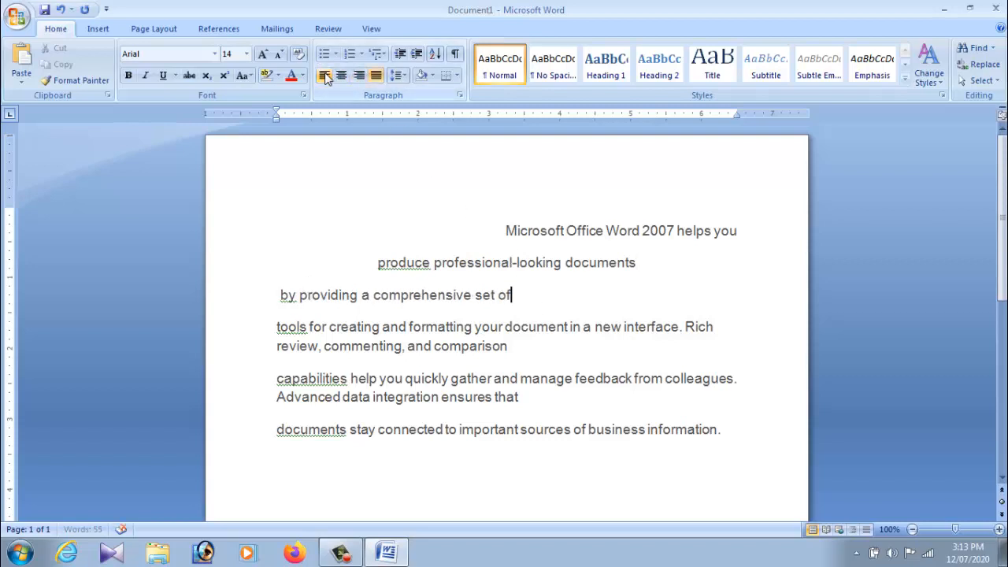
{"action": "left_click", "coordinate": [506, 231]}
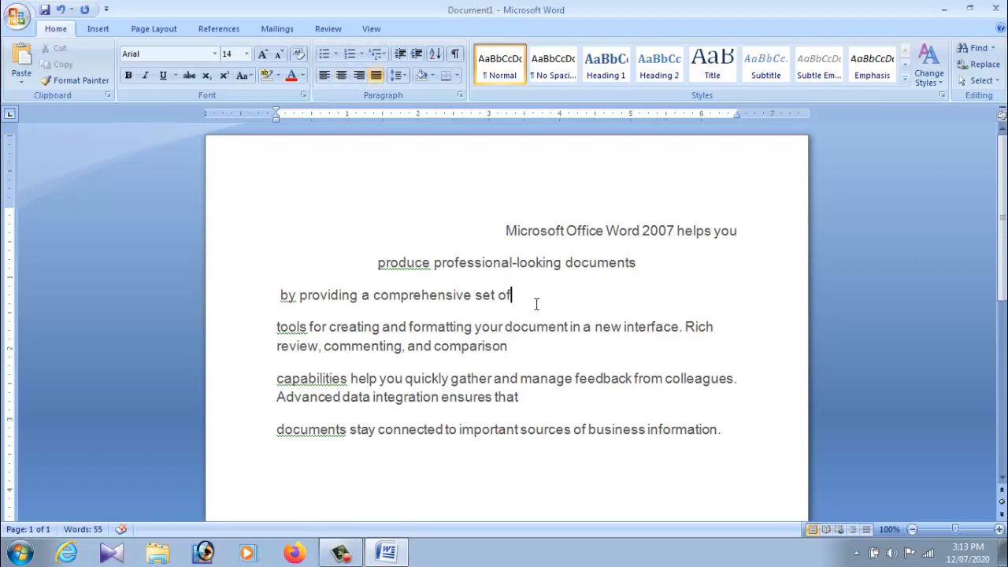
{"action": "left_click", "coordinate": [325, 74]}
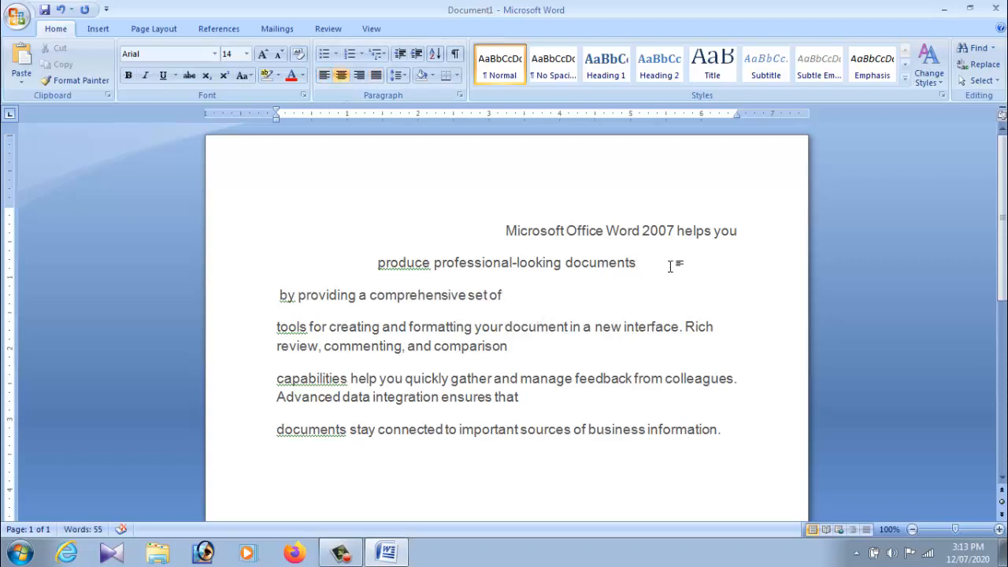
{"action": "left_click", "coordinate": [564, 295]}
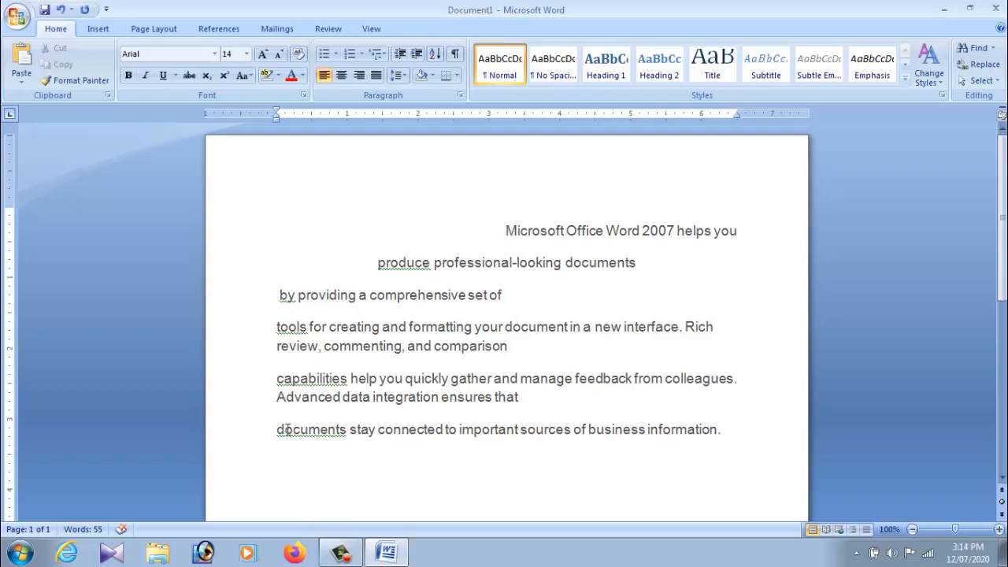
- Select the entire text, from "Microsoft Office Word 2007" to the end, and justify it
{"action": "left_click_drag", "start_coordinate": [281, 296], "coordinate": [285, 425]}
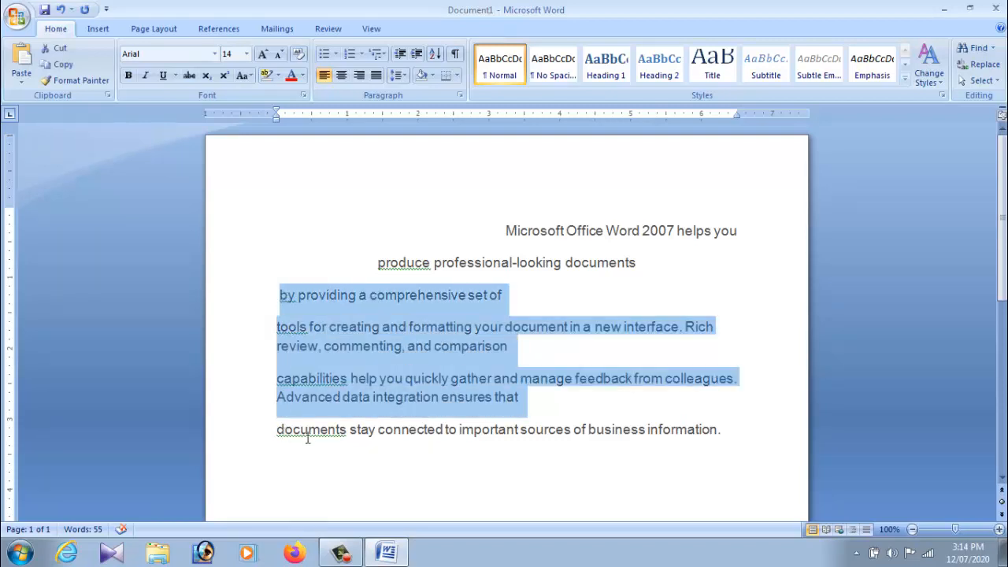
{"action": "left_click_drag", "start_coordinate": [516, 430], "coordinate": [728, 432]}
{"action": "left_click_drag", "start_coordinate": [281, 337], "coordinate": [686, 463]}
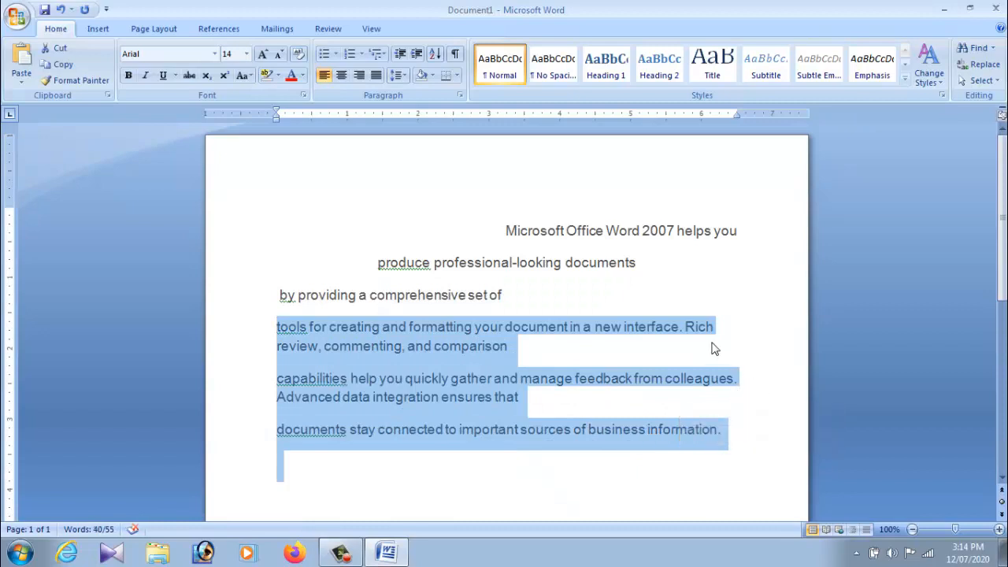
{"action": "left_click", "coordinate": [727, 477]}
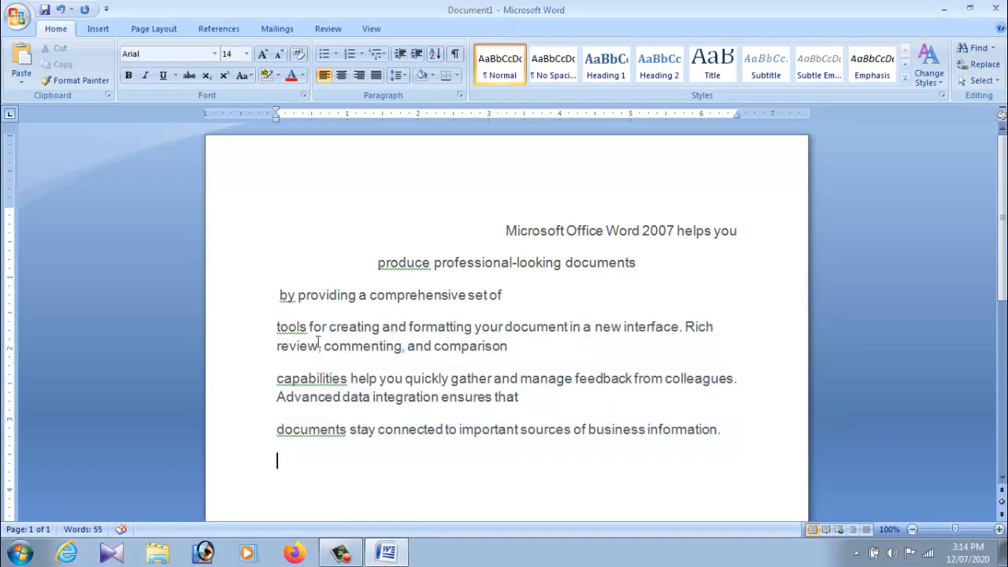
{"action": "left_click", "coordinate": [285, 306]}
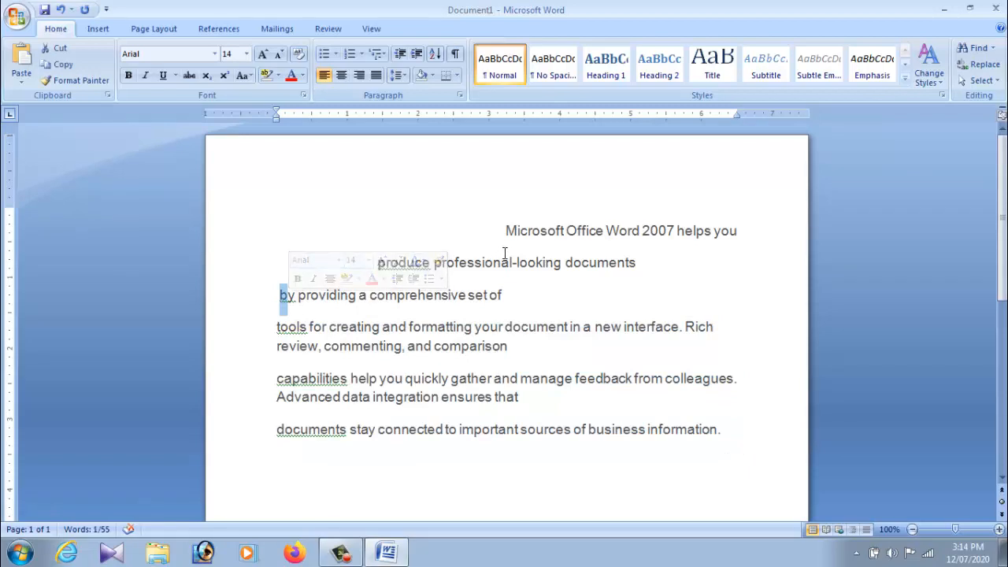
{"action": "left_click_drag", "start_coordinate": [505, 237], "coordinate": [749, 466]}
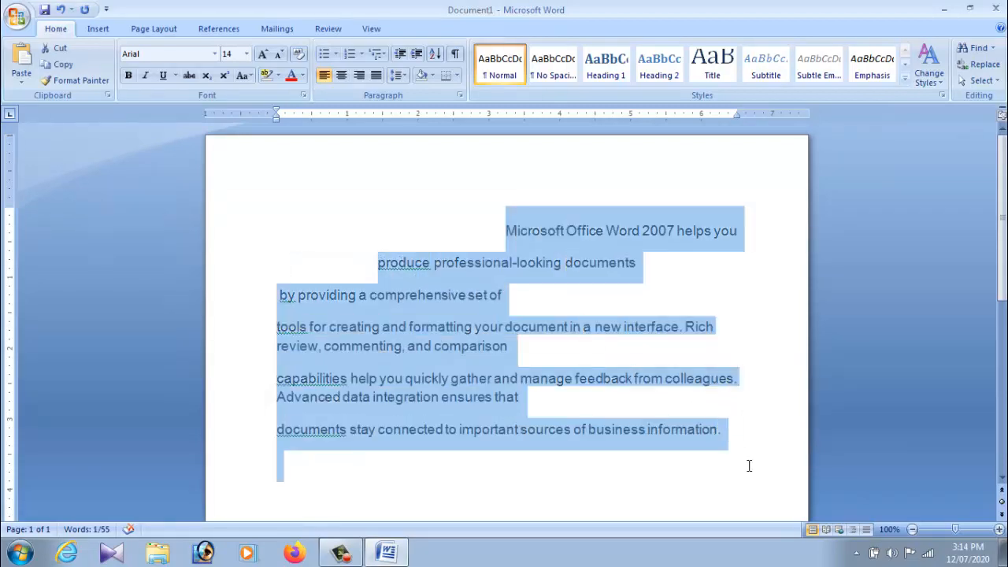
{"action": "left_click", "coordinate": [377, 75]}
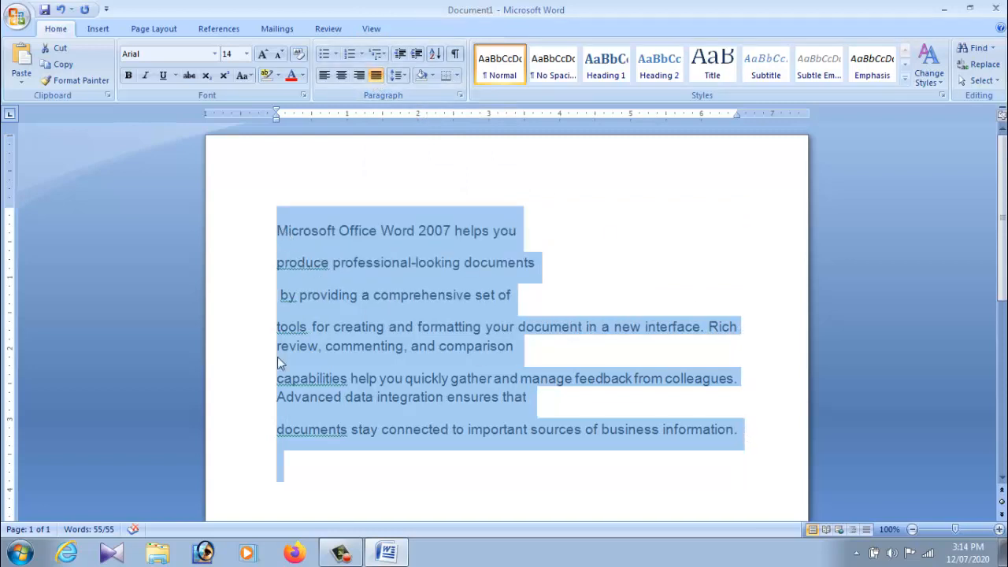
{"action": "left_click", "coordinate": [314, 465]}
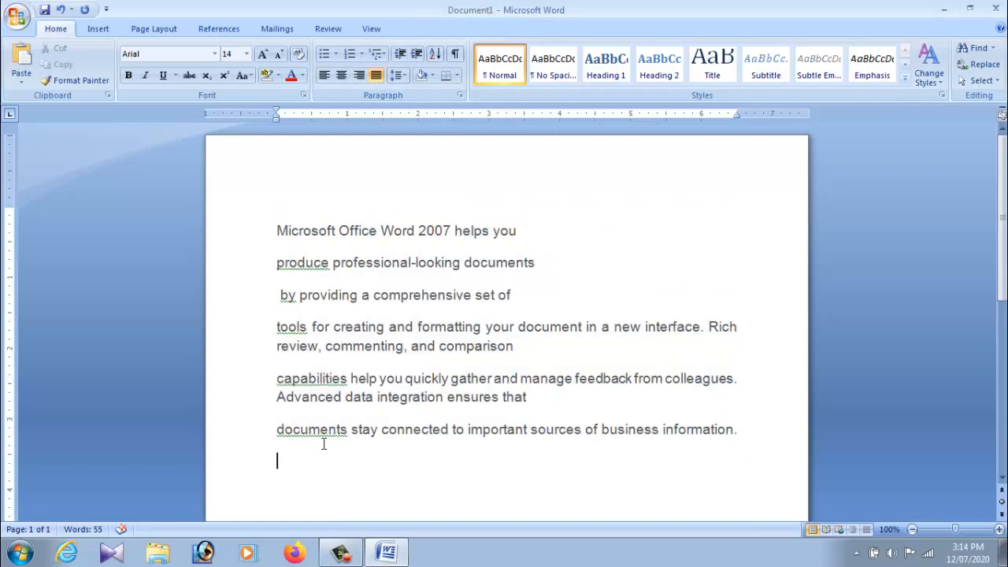
{"action": "left_click", "coordinate": [376, 75]}
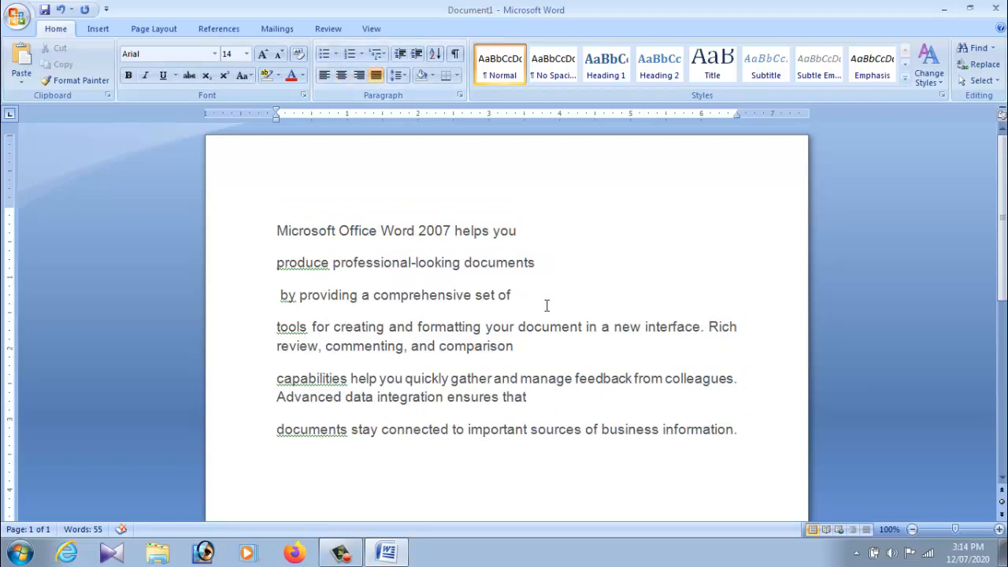
- Turn all six paragraphs into a bulleted list with the arrowhead symbol from the Bullet Library
{"action": "left_click", "coordinate": [336, 55]}
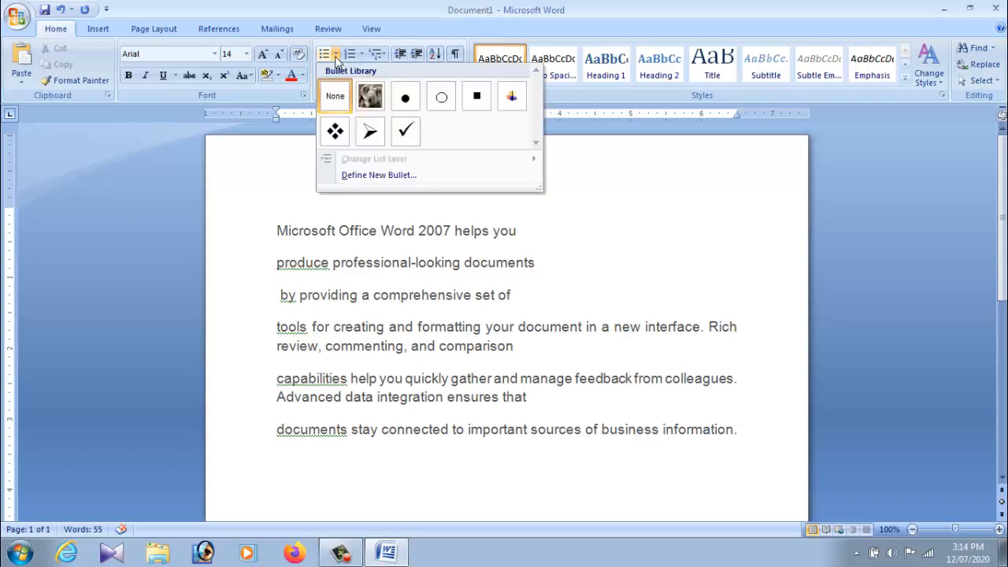
{"action": "left_click", "coordinate": [394, 287]}
{"action": "left_click_drag", "start_coordinate": [278, 230], "coordinate": [736, 432]}
{"action": "left_click", "coordinate": [707, 283]}
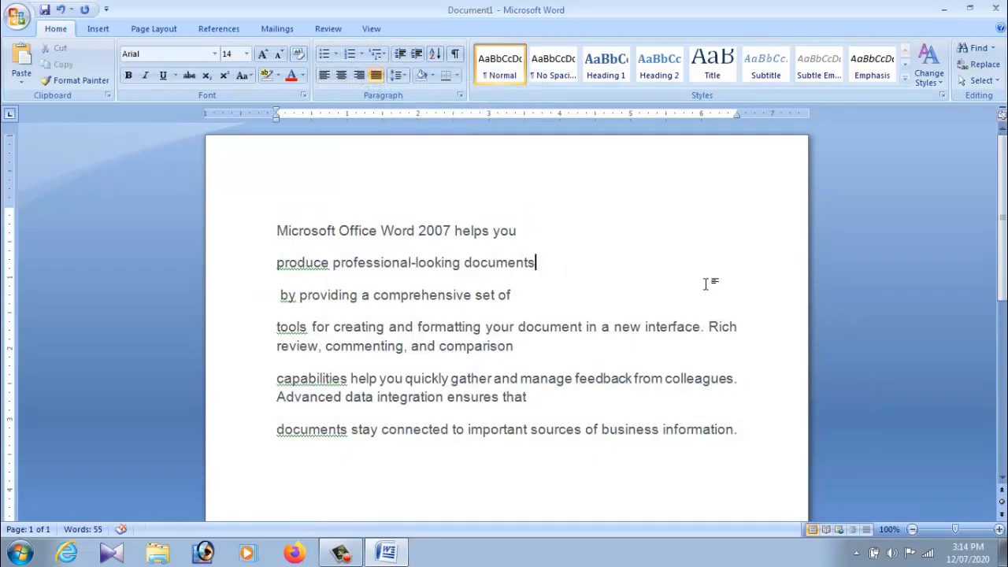
{"action": "left_click_drag", "start_coordinate": [288, 235], "coordinate": [759, 454]}
{"action": "left_click", "coordinate": [472, 463]}
{"action": "left_click_drag", "start_coordinate": [278, 231], "coordinate": [745, 442]}
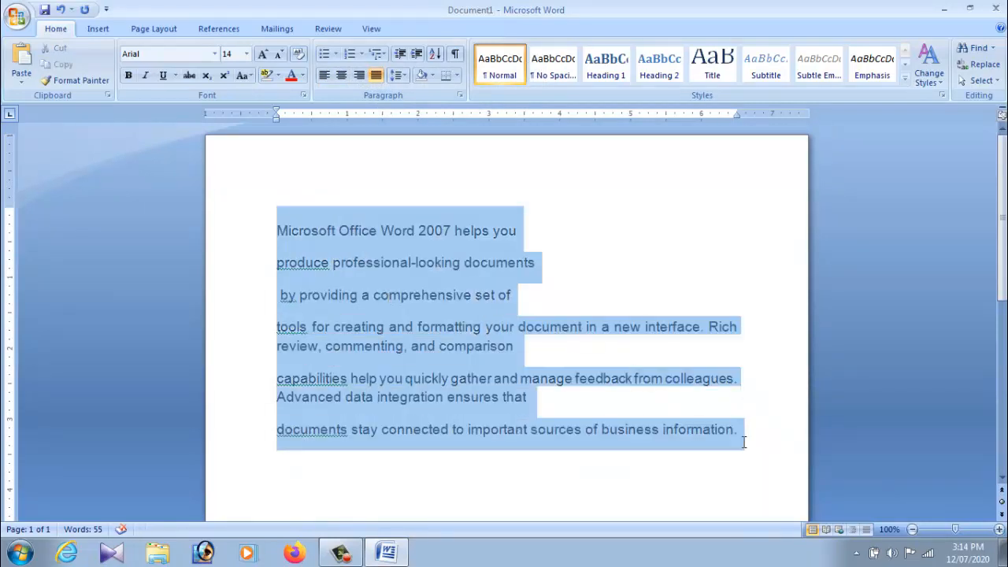
{"action": "left_click", "coordinate": [336, 55]}
{"action": "left_click", "coordinate": [337, 55]}
{"action": "left_click", "coordinate": [336, 55]}
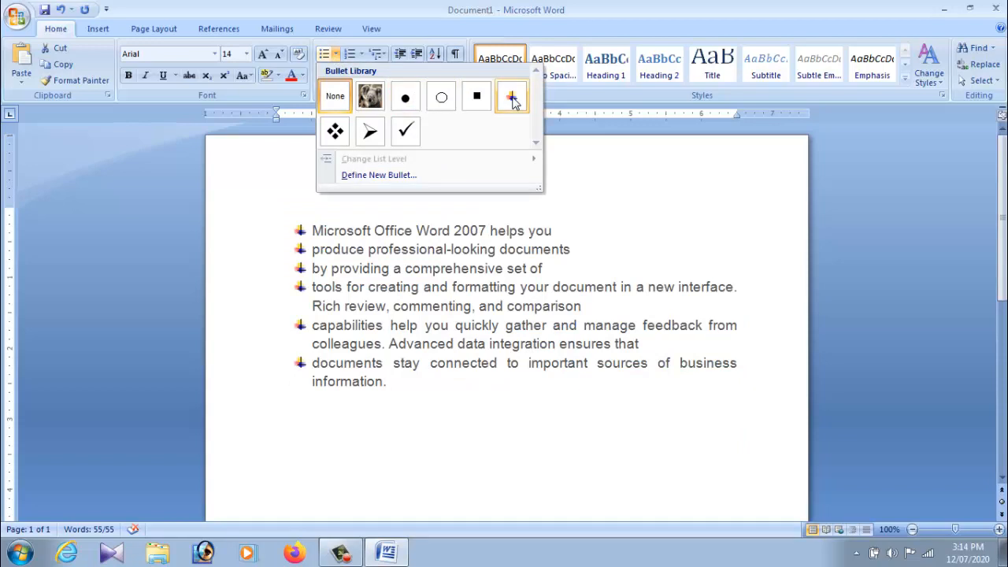
{"action": "left_click", "coordinate": [369, 132]}
{"action": "left_click", "coordinate": [461, 416]}
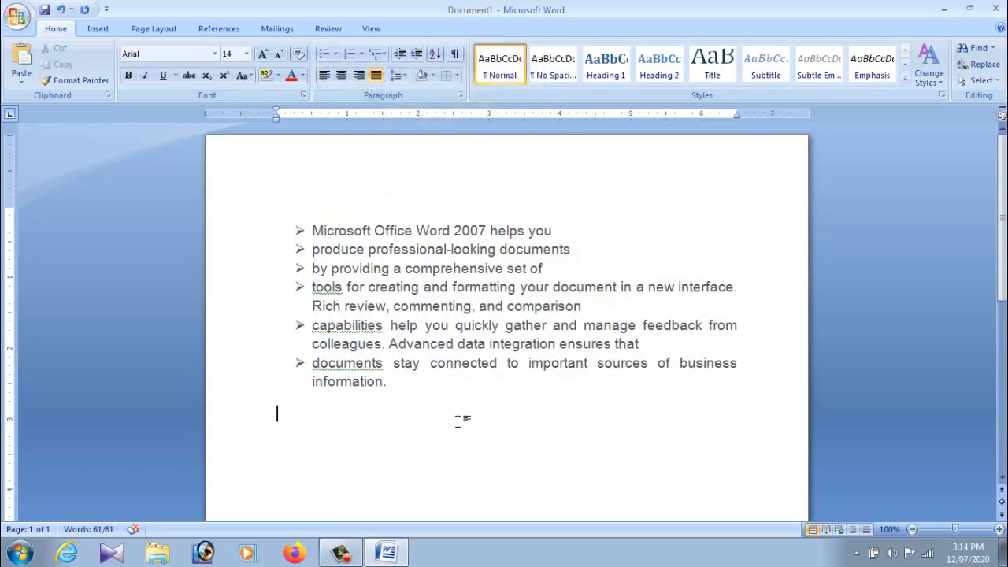
- Select only the arrowhead bullet symbols of the list and enlarge them to 24 pt
{"action": "left_click_drag", "start_coordinate": [299, 235], "coordinate": [301, 274]}
{"action": "left_click", "coordinate": [274, 251]}
{"action": "left_click", "coordinate": [299, 286]}
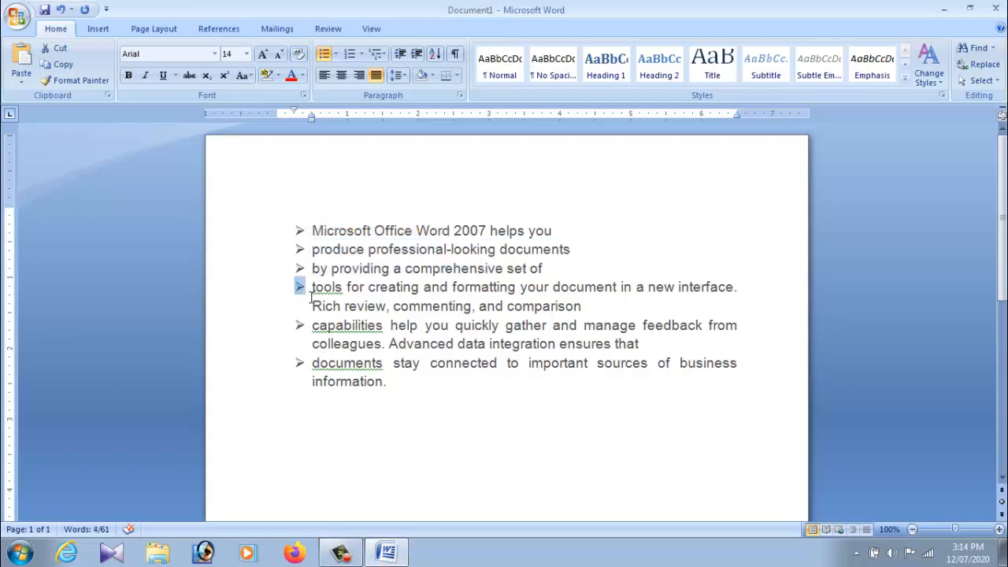
{"action": "left_click", "coordinate": [302, 268]}
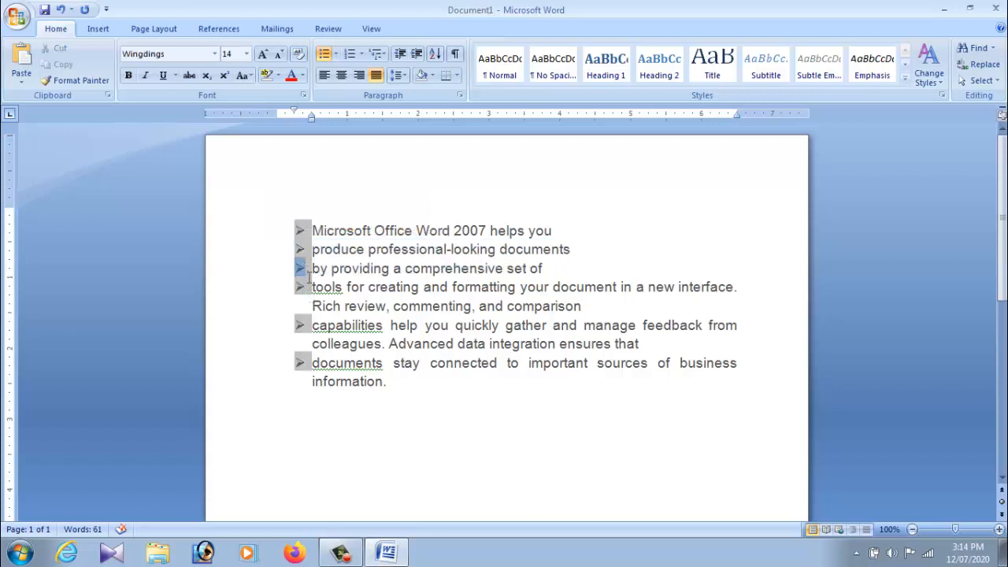
{"action": "left_click", "coordinate": [264, 57]}
{"action": "left_click", "coordinate": [264, 57]}
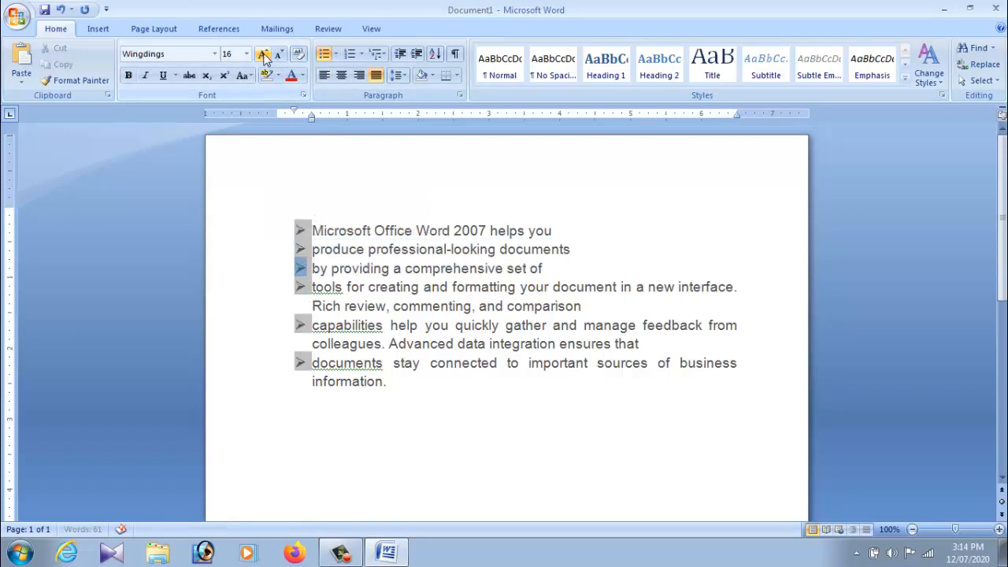
{"action": "left_click", "coordinate": [265, 56]}
{"action": "left_click", "coordinate": [265, 57]}
{"action": "left_click", "coordinate": [264, 57]}
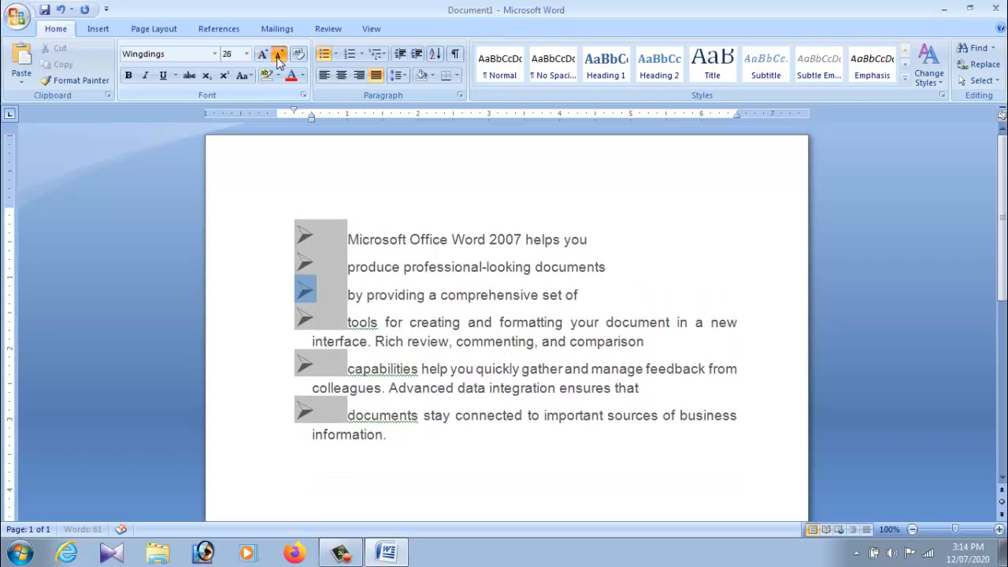
{"action": "left_click", "coordinate": [439, 205]}
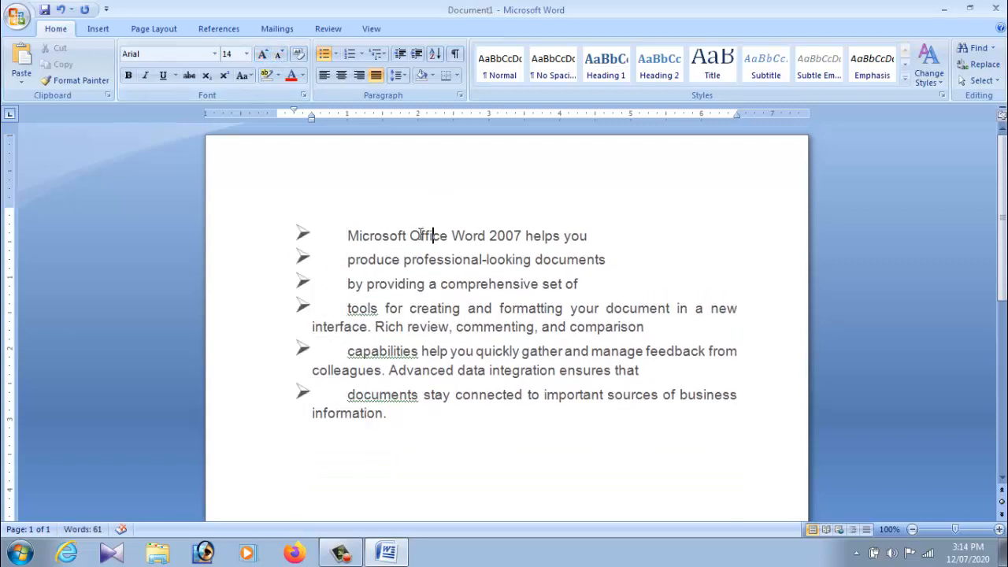
- Shrink the font size of the list's arrowhead bullet symbols by two steps
{"action": "left_click", "coordinate": [302, 235]}
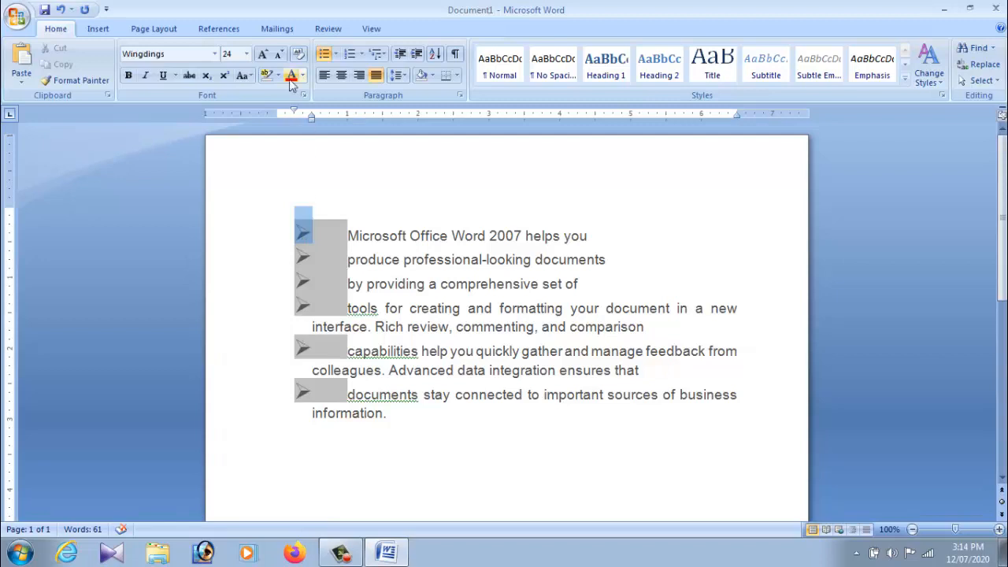
{"action": "left_click", "coordinate": [280, 55]}
{"action": "left_click", "coordinate": [280, 55]}
{"action": "left_click", "coordinate": [367, 171]}
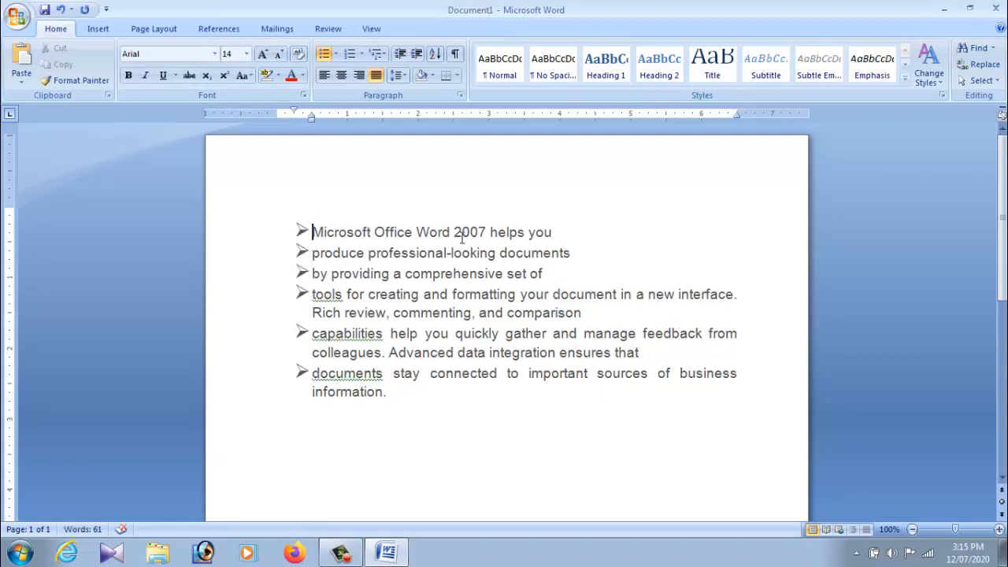
- Indent the whole bulleted list by several steps, starting from its first item
{"action": "key", "text": "Tab"}
{"action": "key", "text": "Tab"}
{"action": "key", "text": "Tab"}
{"action": "key", "text": "Tab"}
{"action": "key", "text": "Tab"}
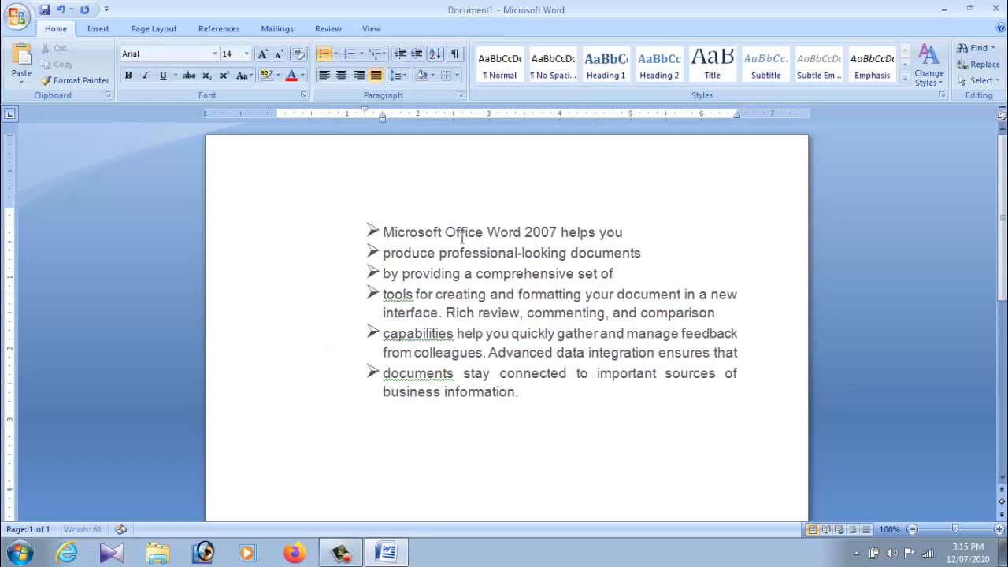
- Remove the bullet and the indent from the first list item, "Microsoft Office Word 2007 helps you"
{"action": "key", "text": "BackSpace"}
{"action": "key", "text": "BackSpace"}
{"action": "key", "text": "BackSpace"}
{"action": "key", "text": "BackSpace"}
{"action": "key", "text": "BackSpace"}
{"action": "key", "text": "BackSpace"}
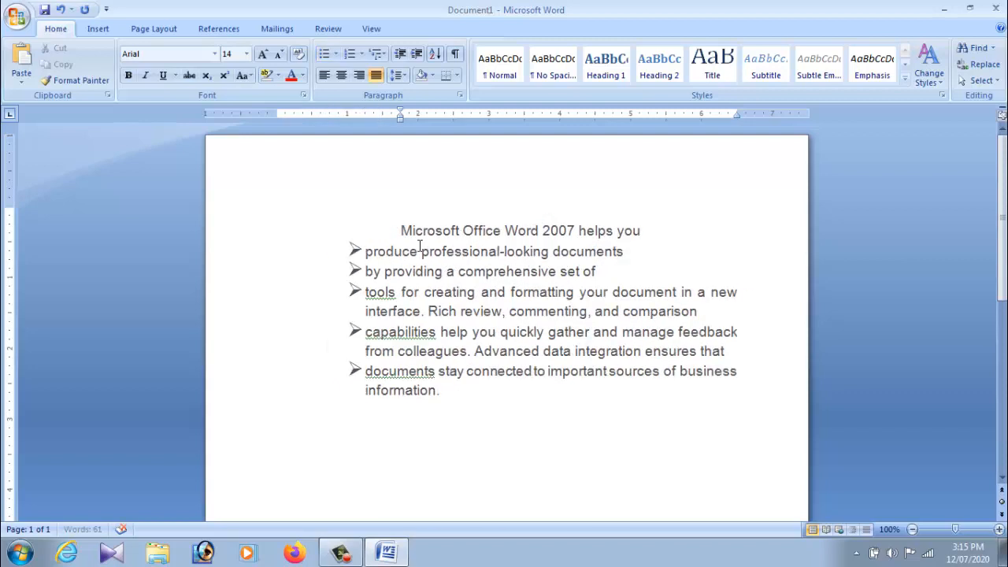
- Remove the bullet from "produce professional-looking documents" and join that line to the end of the first line
{"action": "left_click", "coordinate": [356, 251]}
{"action": "key", "text": "BackSpace"}
{"action": "key", "text": "BackSpace"}
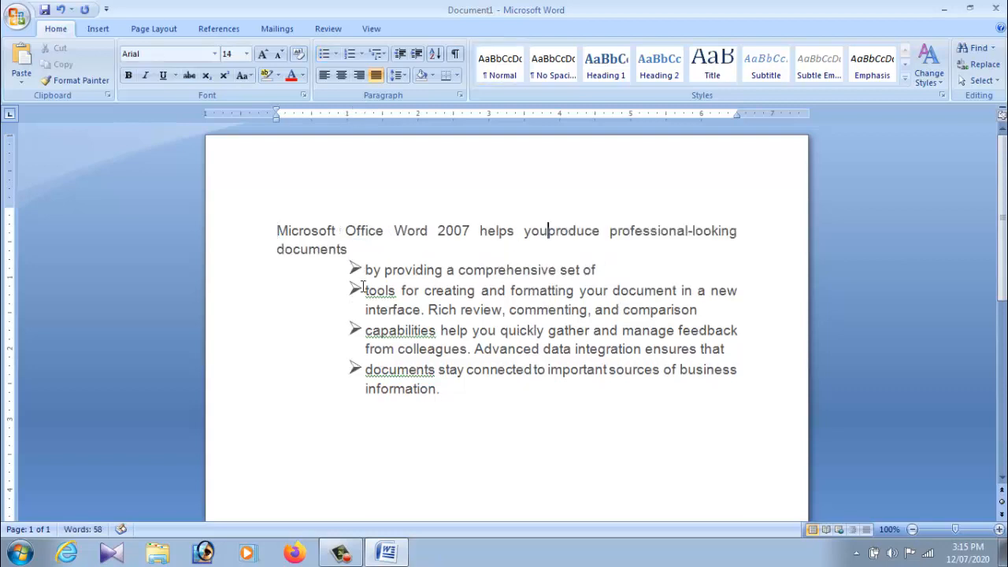
- Remove the bullets from the "by providing", "tools" and "capabilities" list items, and clear the indent of "by providing"
{"action": "left_click", "coordinate": [356, 270]}
{"action": "key", "text": "BackSpace"}
{"action": "key", "text": "BackSpace"}
{"action": "left_click", "coordinate": [357, 318]}
{"action": "key", "text": "BackSpace"}
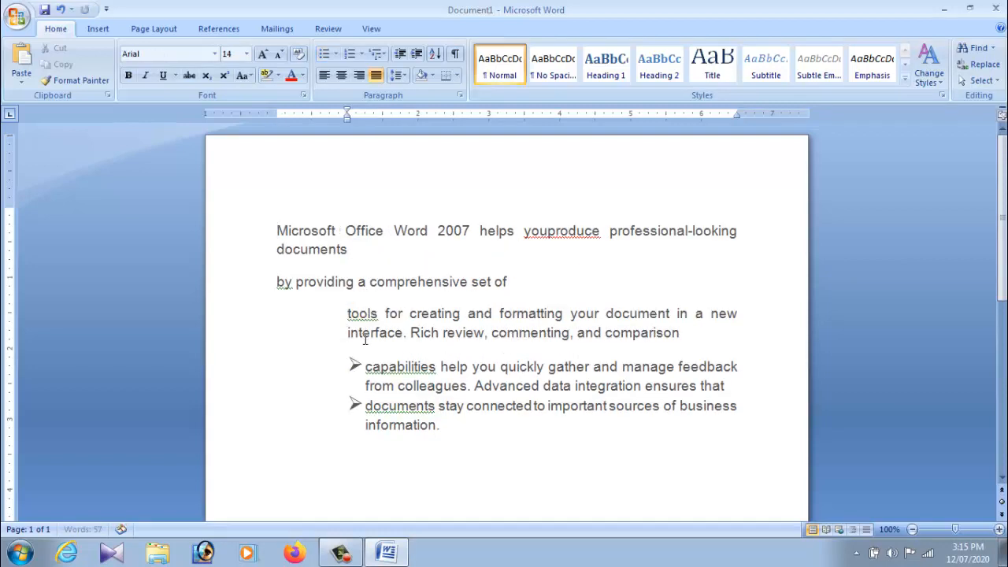
{"action": "left_click", "coordinate": [356, 355]}
{"action": "key", "text": "BackSpace"}
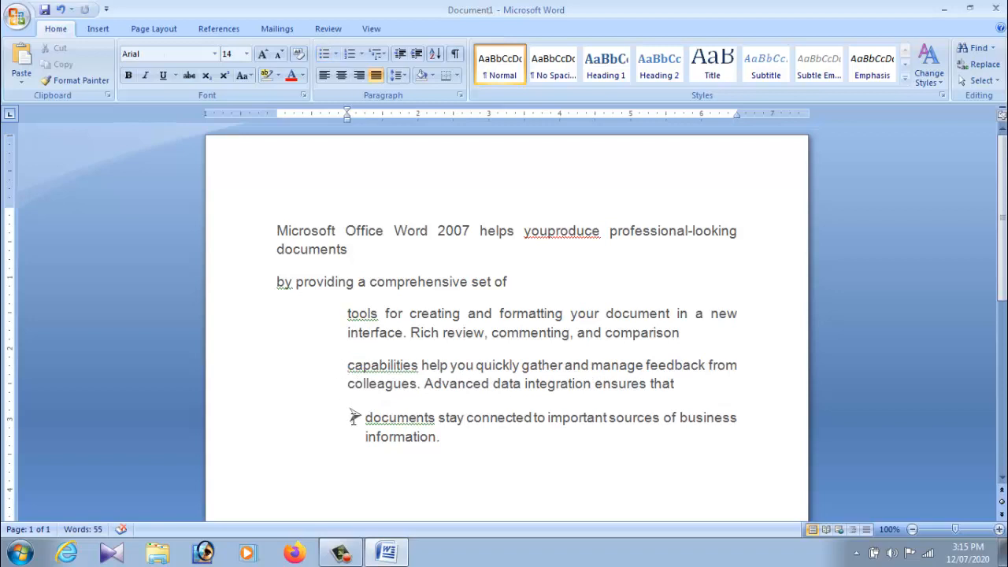
- Remove the bullet and indent from "documents stay connected", and clear the remaining indents of "capabilities" and "tools"
{"action": "left_click", "coordinate": [355, 417]}
{"action": "key", "text": "BackSpace"}
{"action": "key", "text": "BackSpace"}
{"action": "left_click", "coordinate": [347, 366]}
{"action": "key", "text": "BackSpace"}
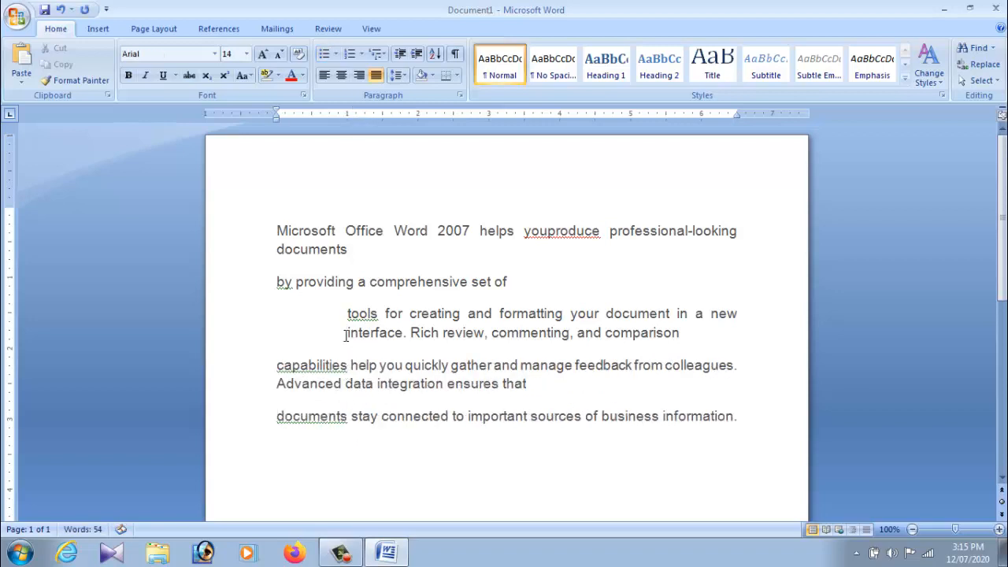
{"action": "left_click", "coordinate": [347, 315]}
{"action": "key", "text": "BackSpace"}
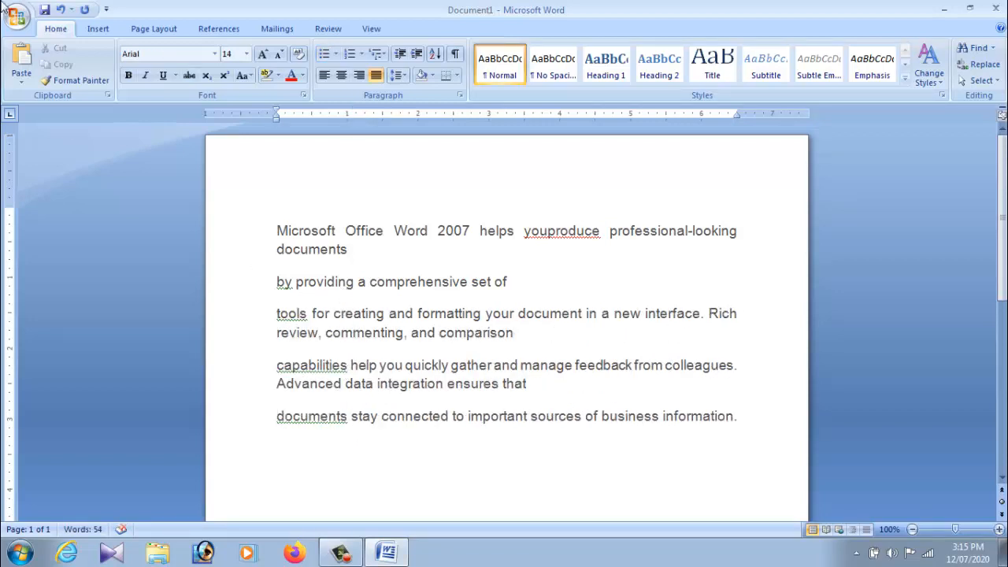
{"action": "left_click", "coordinate": [336, 53]}
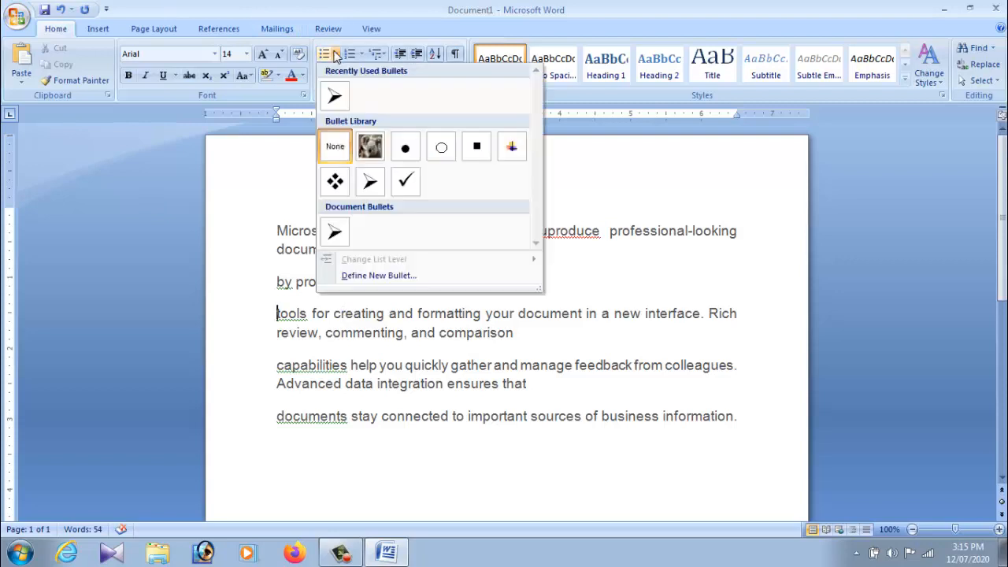
{"action": "left_click", "coordinate": [612, 192]}
- Break the first line after "youproduce" and leave an empty line before "professional-looking documents"
{"action": "left_click", "coordinate": [608, 241]}
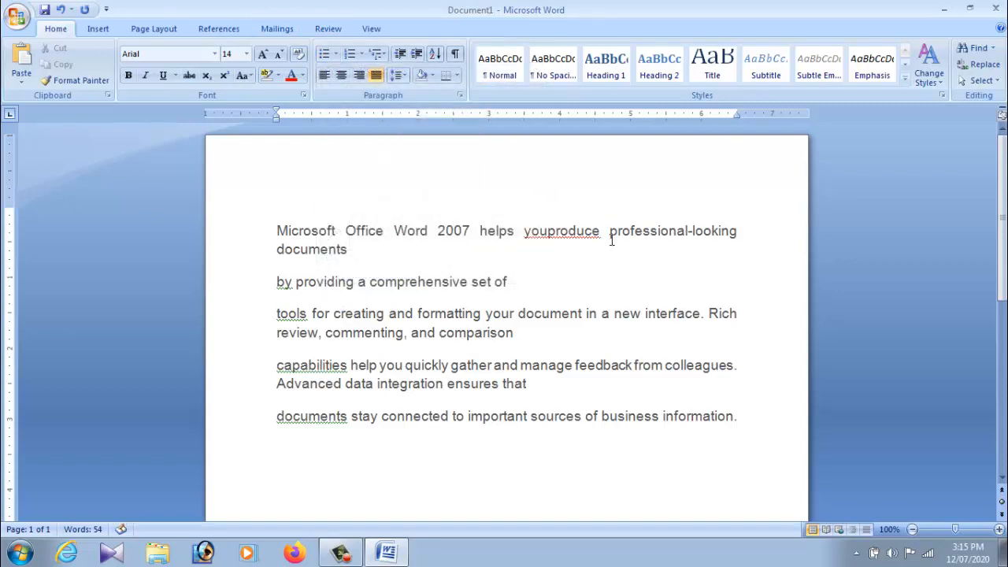
{"action": "key", "text": "Return"}
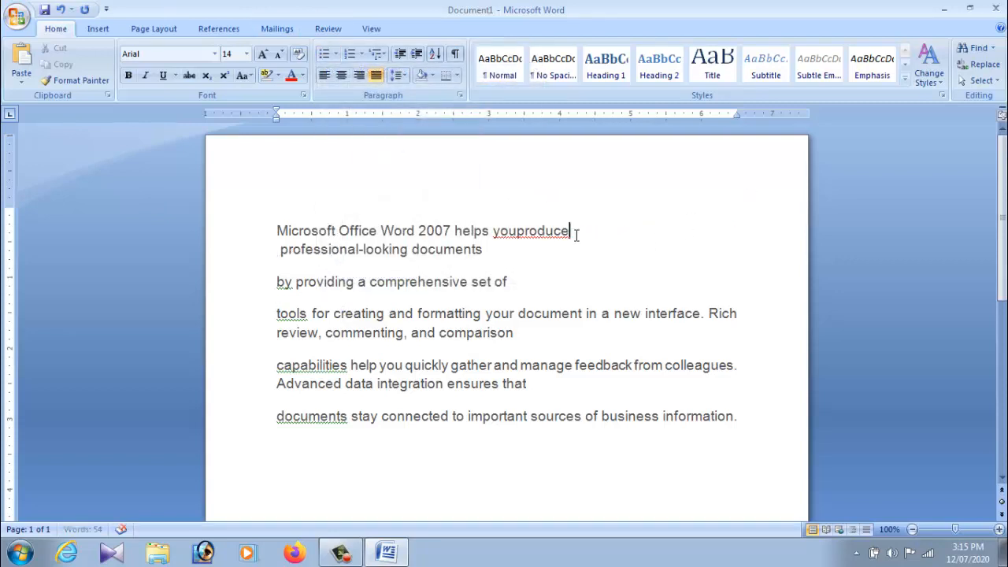
{"action": "key", "text": "Return"}
{"action": "key", "text": "Up"}
- Split the text into shorter paragraphs after "formatting your", "Rich review," and "quickly gather and"
{"action": "left_click", "coordinate": [519, 333]}
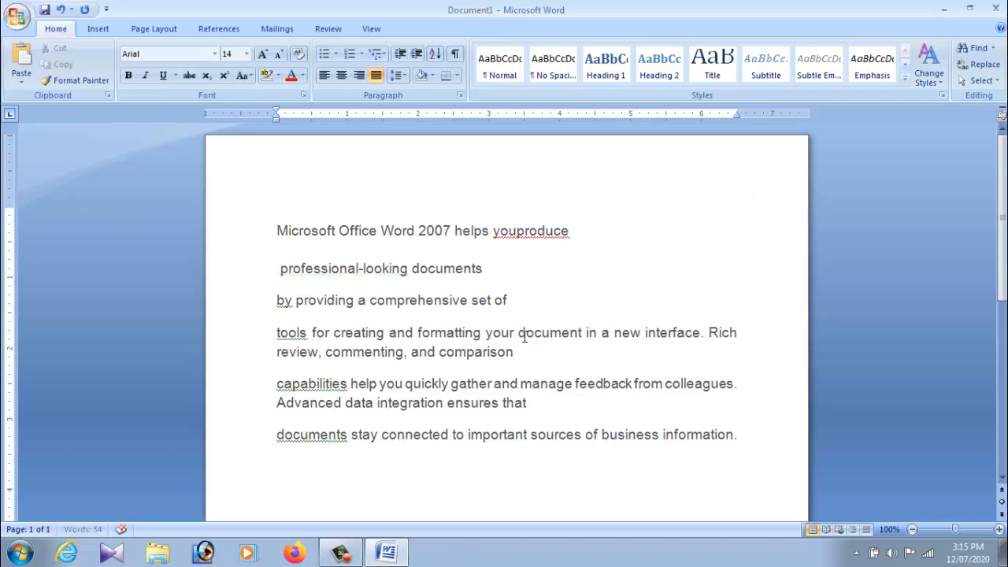
{"action": "key", "text": "Return"}
{"action": "left_click", "coordinate": [542, 365]}
{"action": "key", "text": "Return"}
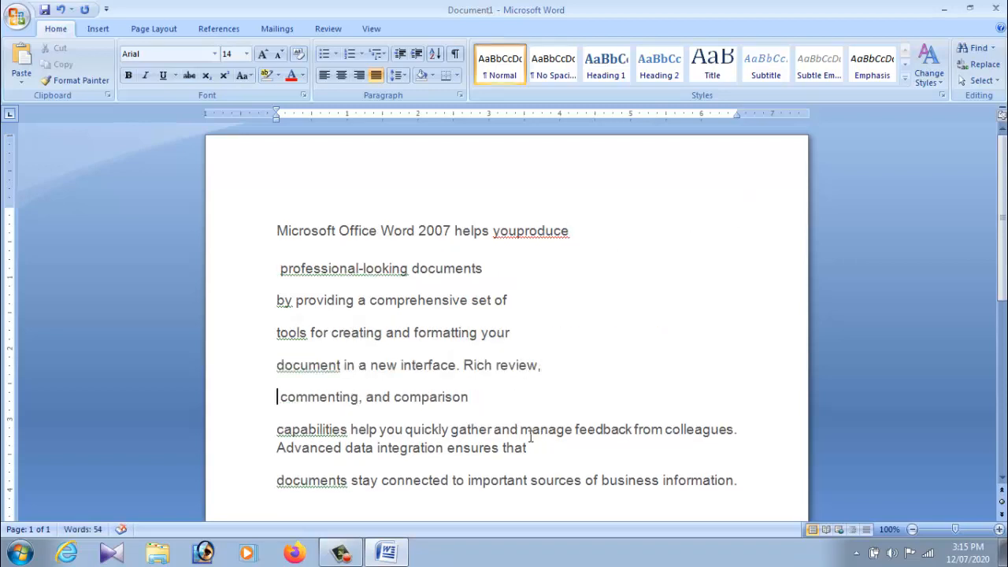
{"action": "left_click", "coordinate": [520, 429]}
{"action": "key", "text": "Return"}
{"action": "scroll", "coordinate": [329, 275], "scroll_direction": "down", "scroll_amount": 1}
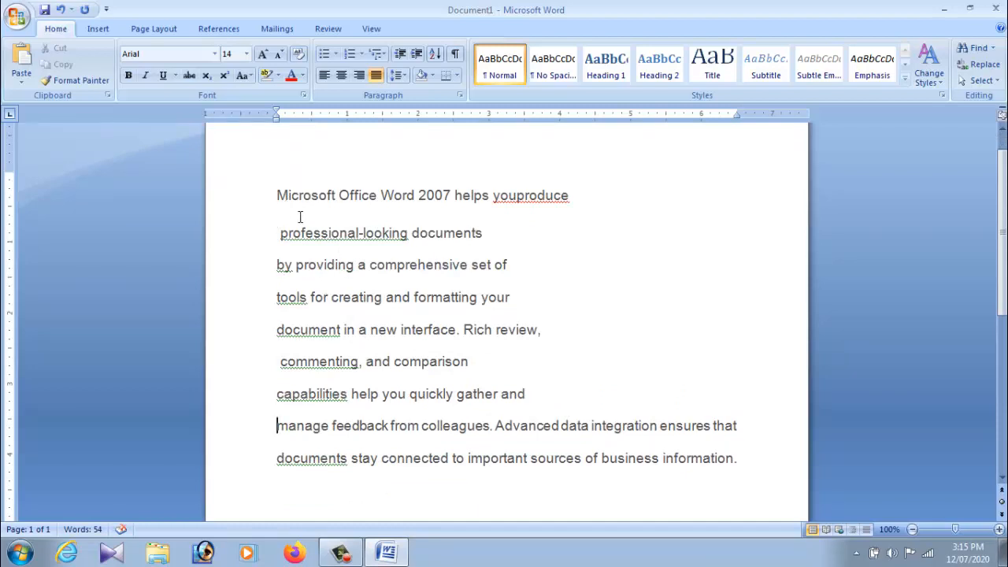
- Set the bullet style of the first line, "Microsoft Office Word 2007 helps youproduce", to None
{"action": "left_click_drag", "start_coordinate": [275, 202], "coordinate": [574, 198]}
{"action": "left_click", "coordinate": [336, 55]}
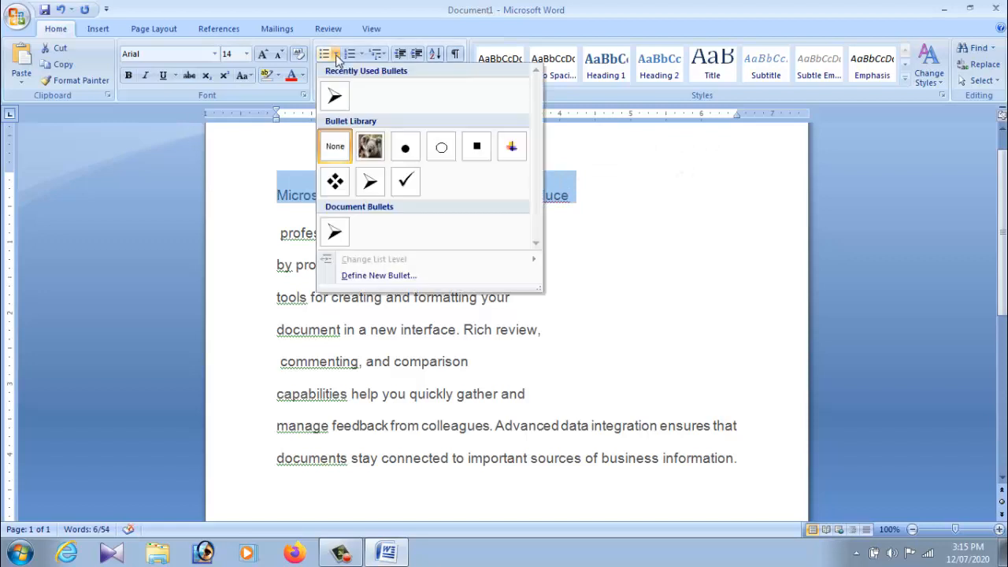
{"action": "left_click", "coordinate": [335, 146]}
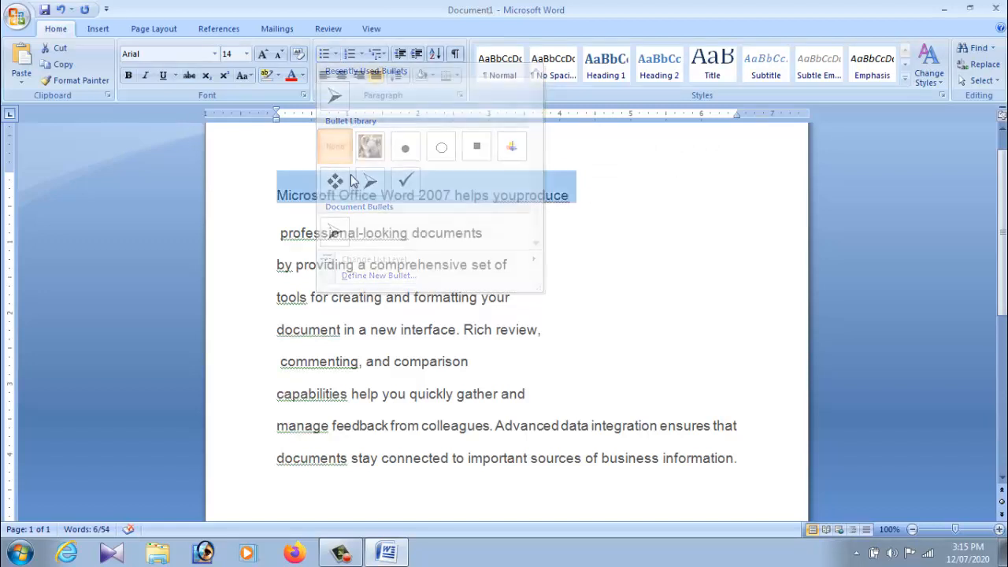
{"action": "left_click", "coordinate": [531, 222]}
- Apply the arrowhead bullet from the bullet library to the line "Microsoft Office Word 2007 helps youproduce"
{"action": "left_click_drag", "start_coordinate": [277, 199], "coordinate": [549, 208]}
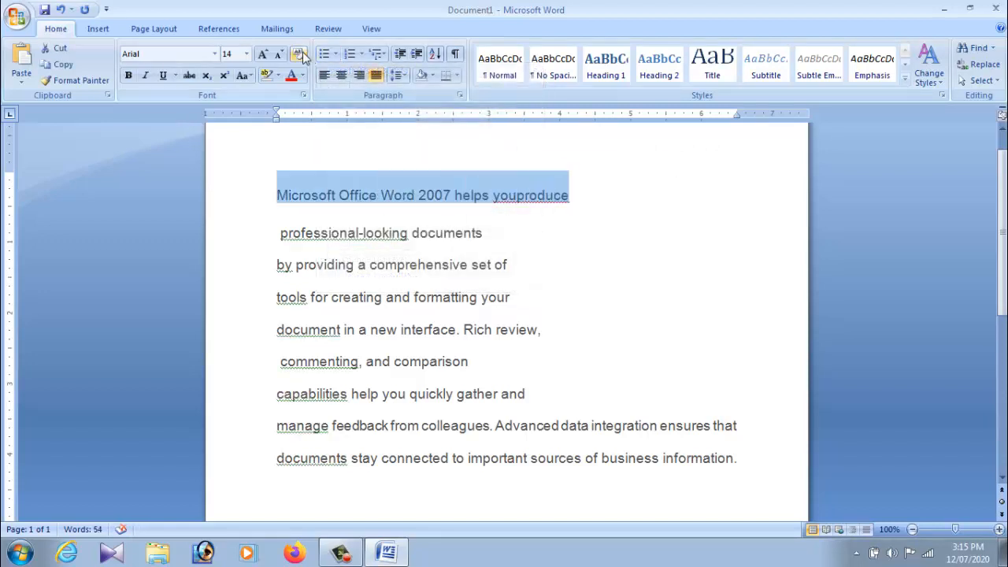
{"action": "left_click", "coordinate": [336, 54]}
{"action": "left_click", "coordinate": [374, 182]}
{"action": "left_click", "coordinate": [570, 275]}
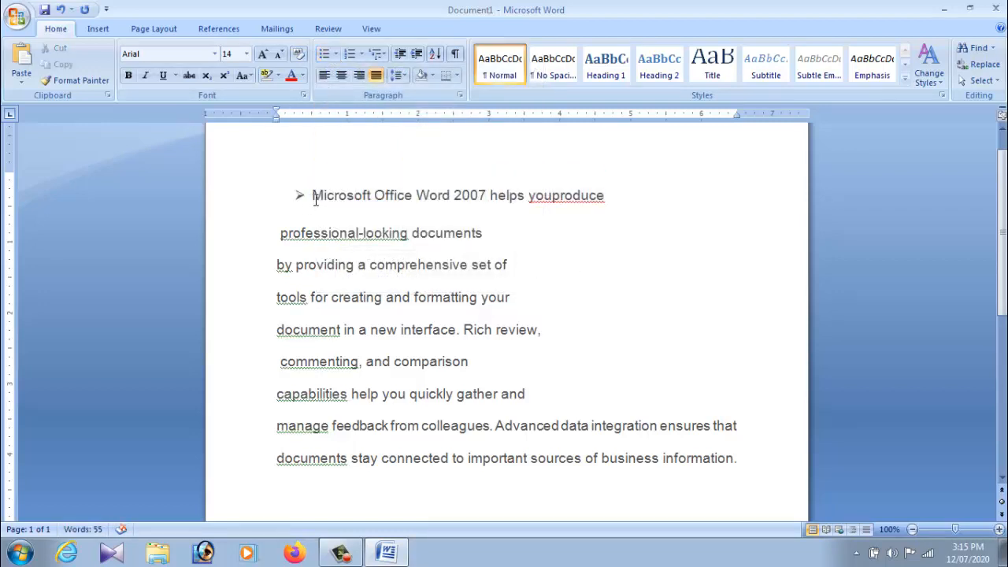
- Remove the arrowhead bullet from the first line
{"action": "left_click_drag", "start_coordinate": [314, 197], "coordinate": [508, 214]}
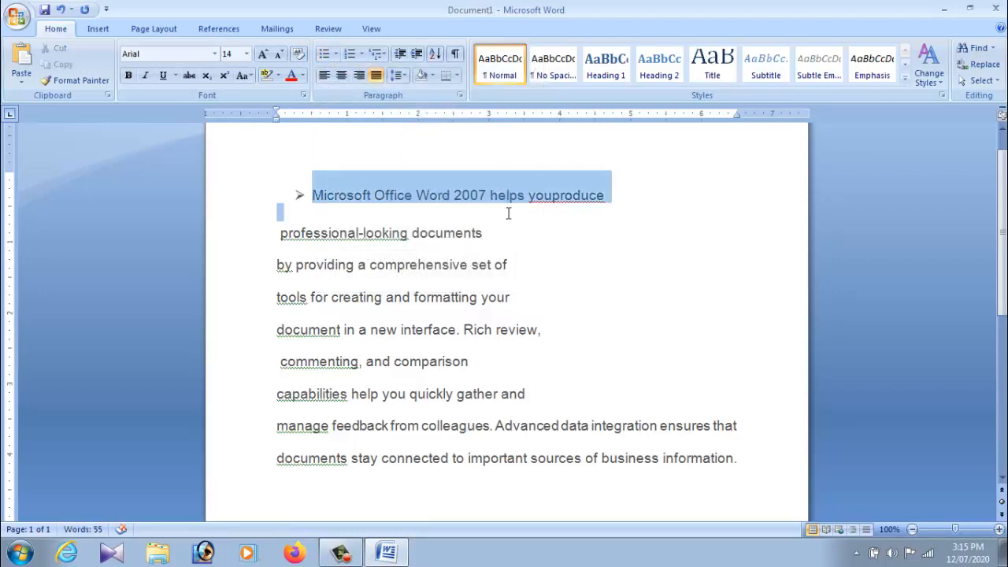
{"action": "left_click", "coordinate": [328, 54]}
{"action": "left_click", "coordinate": [591, 247]}
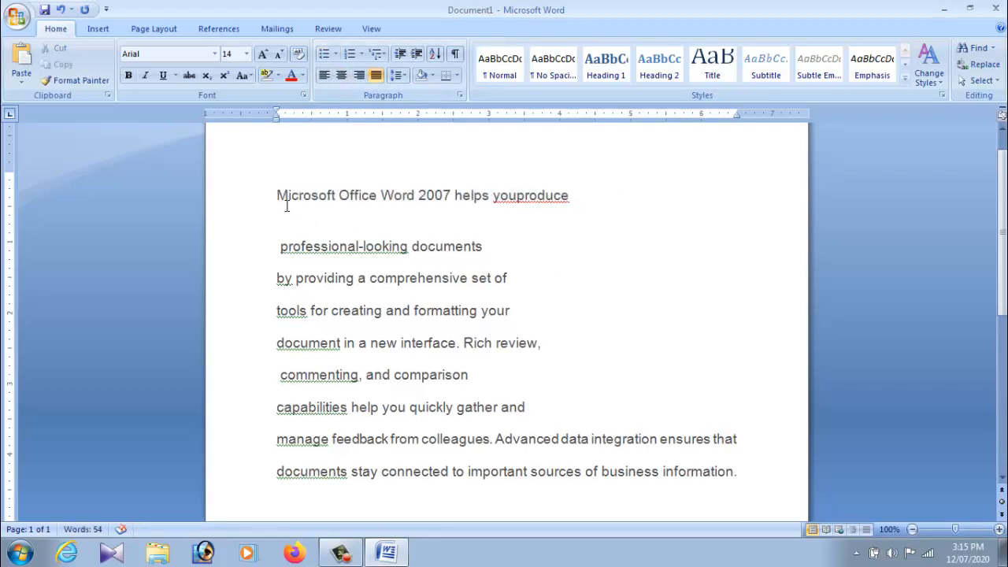
{"action": "left_click_drag", "start_coordinate": [286, 205], "coordinate": [588, 213]}
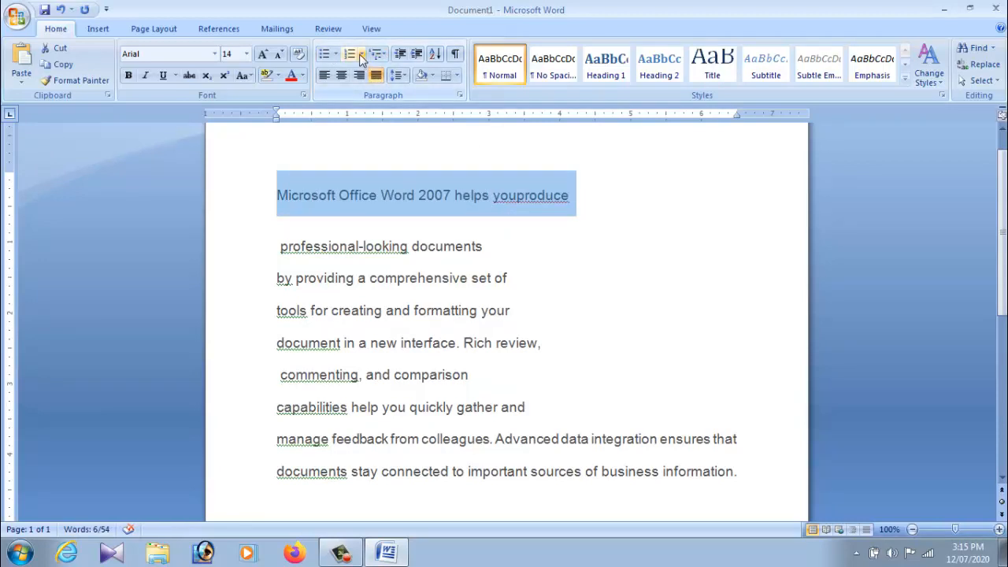
{"action": "left_click", "coordinate": [336, 53]}
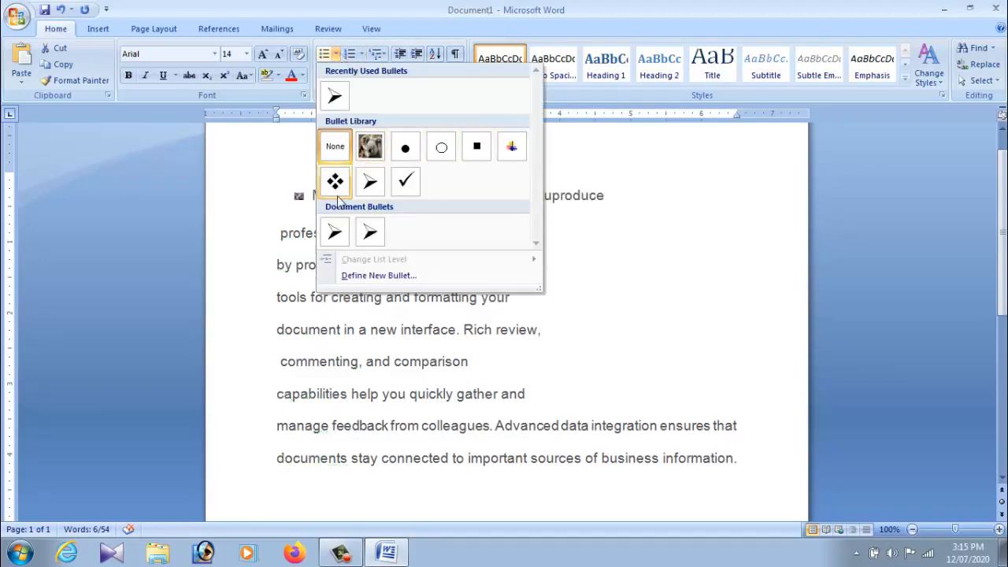
{"action": "left_click", "coordinate": [667, 343]}
- Import the "images" picture from the Desktop into the picture bullets and define the koala picture as the first line's bullet
{"action": "left_click", "coordinate": [322, 207]}
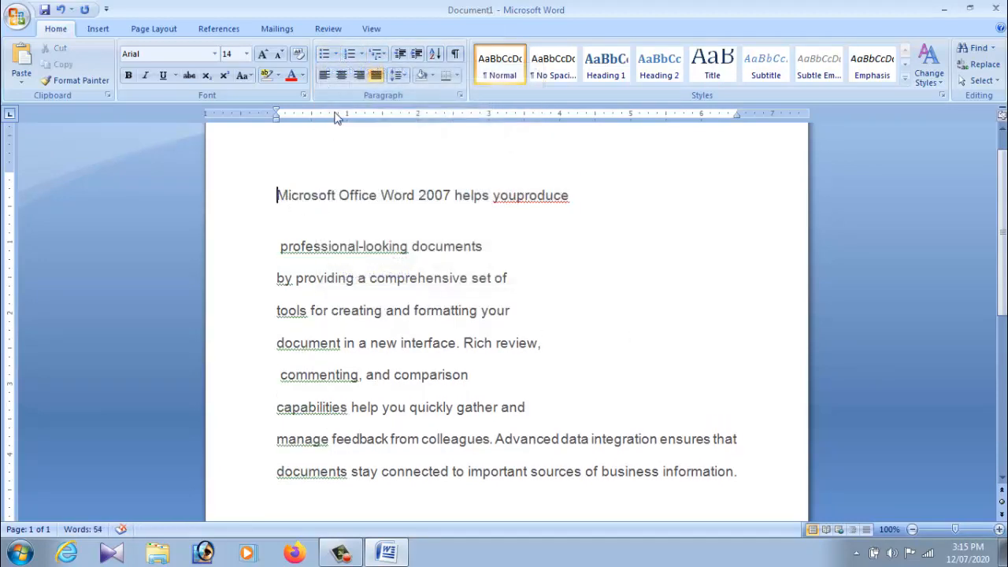
{"action": "left_click", "coordinate": [335, 53]}
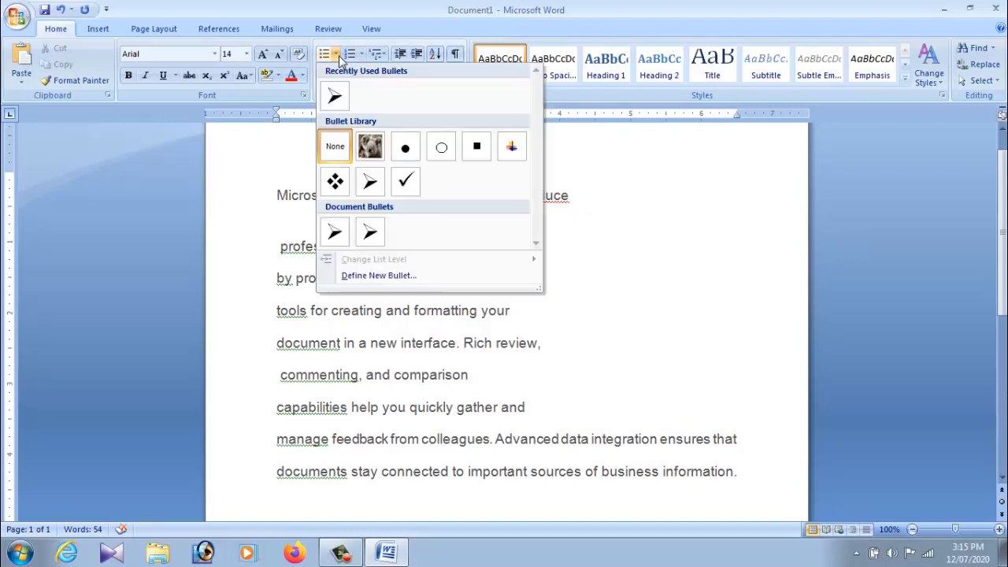
{"action": "left_click", "coordinate": [385, 277]}
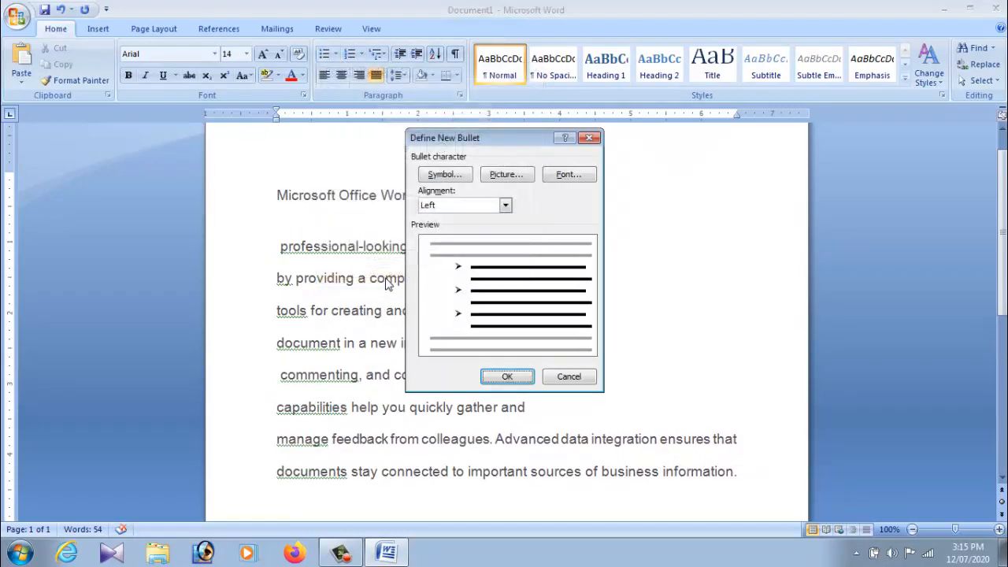
{"action": "left_click", "coordinate": [502, 177]}
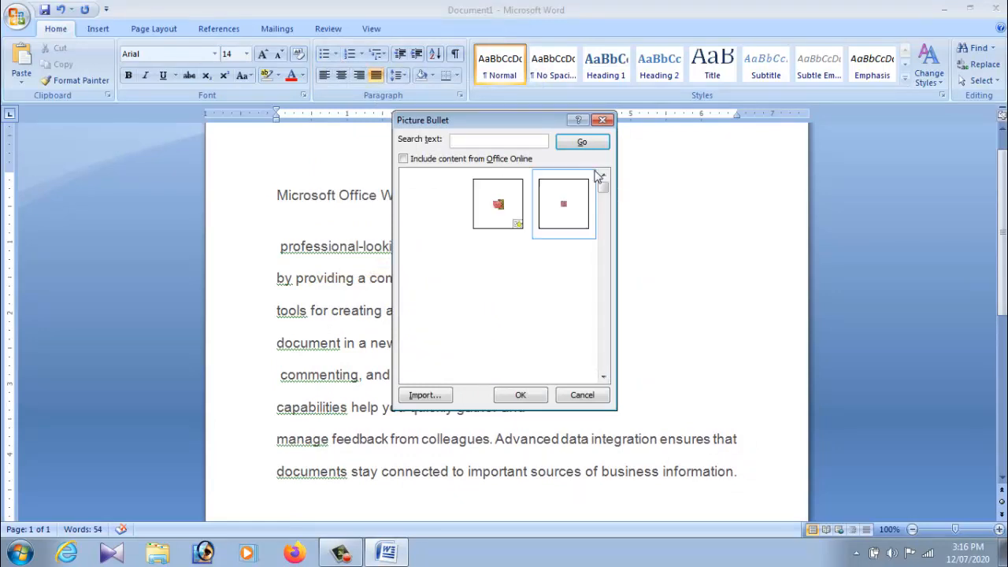
{"action": "left_click", "coordinate": [425, 394]}
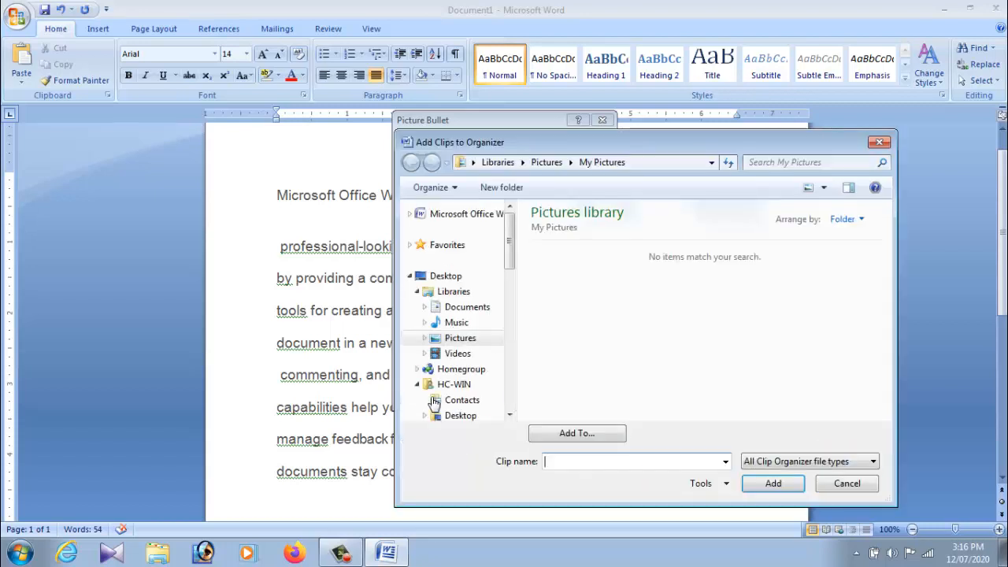
{"action": "left_click", "coordinate": [446, 276]}
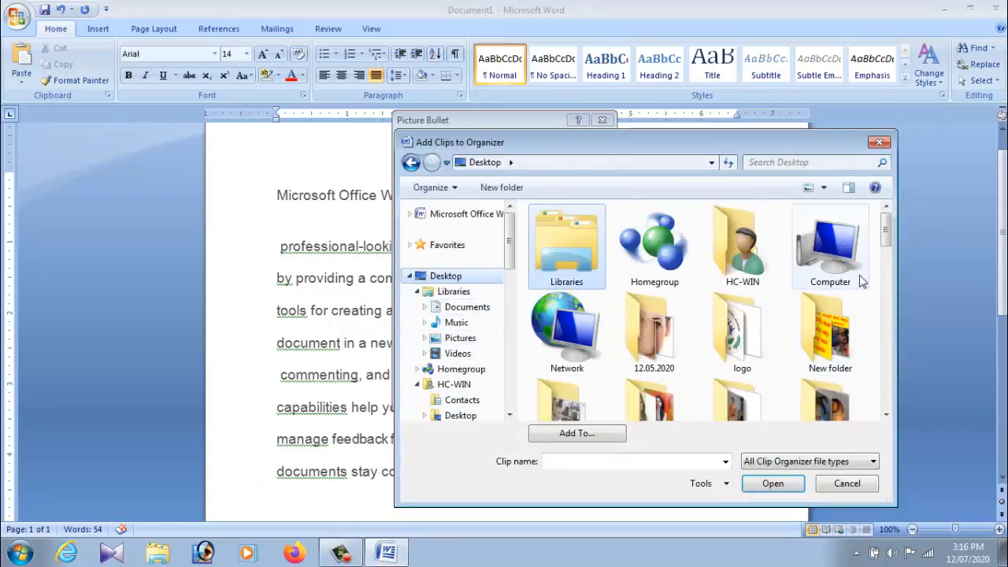
{"action": "left_click_drag", "start_coordinate": [883, 238], "coordinate": [905, 353]}
{"action": "left_click", "coordinate": [842, 235]}
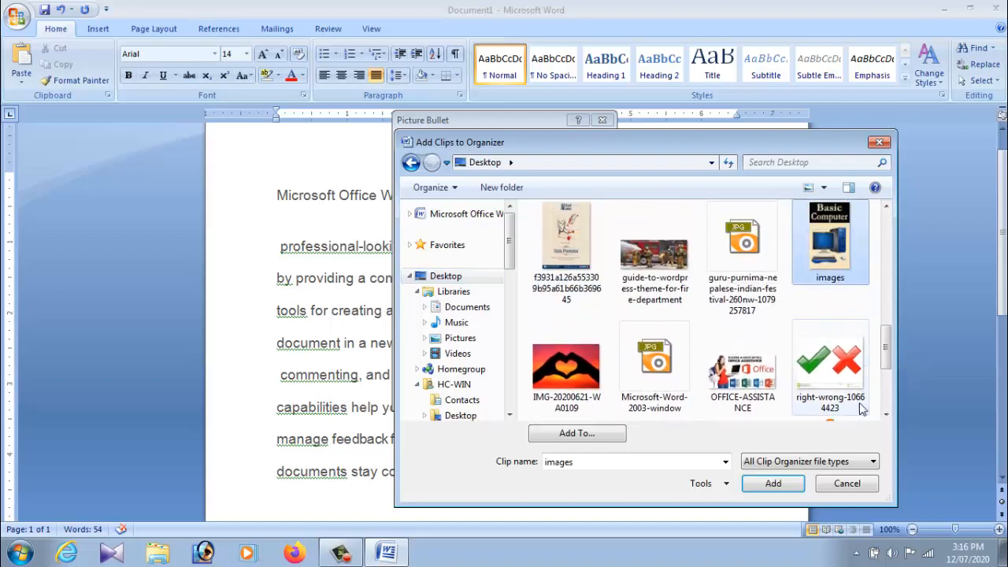
{"action": "left_click", "coordinate": [774, 483]}
{"action": "left_click", "coordinate": [536, 395]}
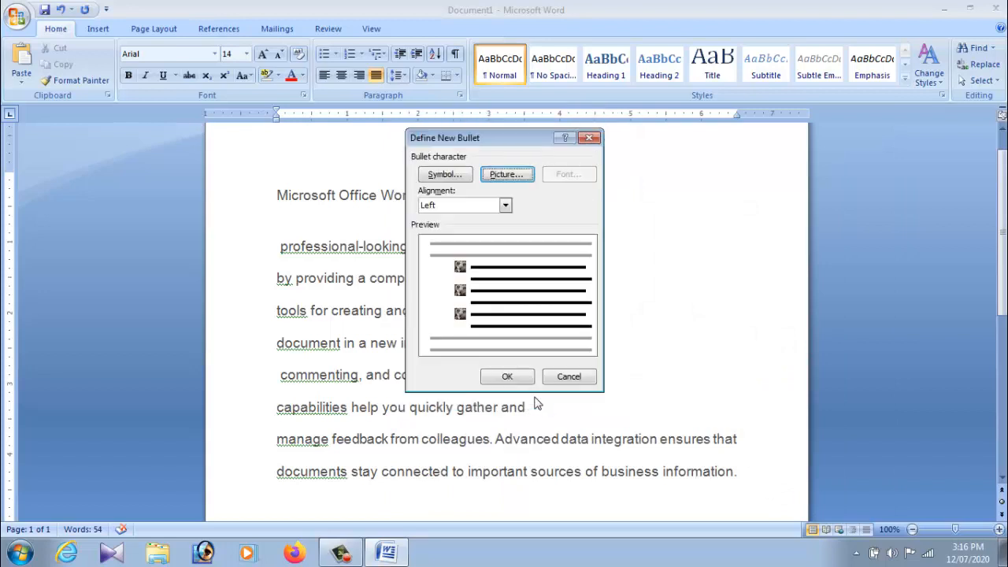
{"action": "left_click", "coordinate": [507, 377]}
{"action": "left_click", "coordinate": [302, 219]}
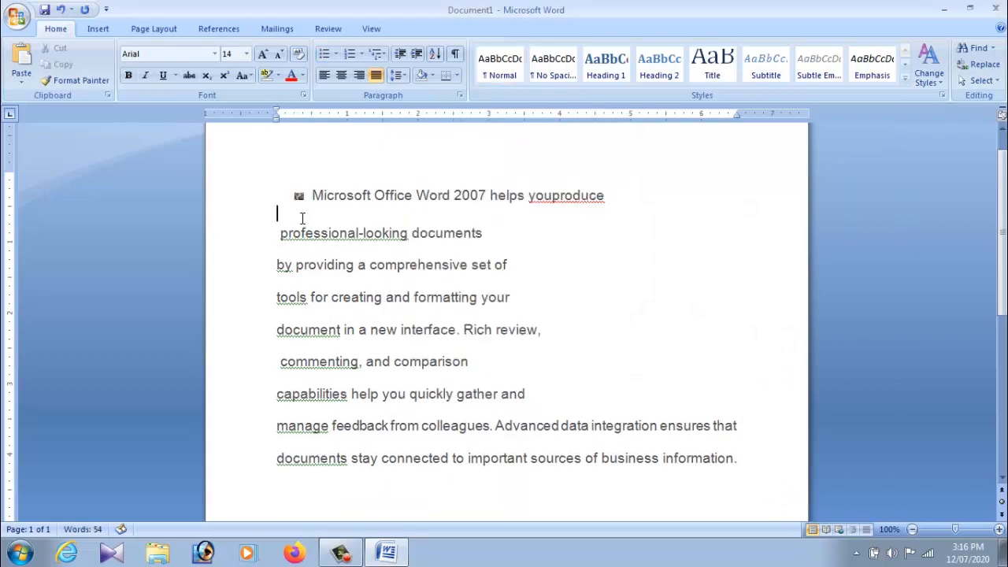
- Import the Penguins picture from Sample Pictures into the picture bullets and define the Basic Computer picture as the first line's bullet
{"action": "left_click", "coordinate": [312, 200]}
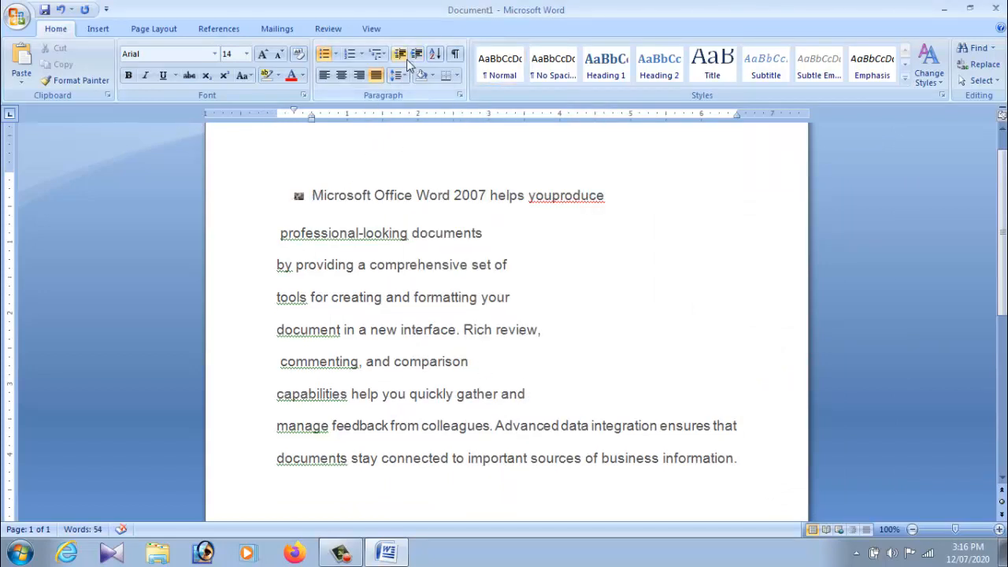
{"action": "left_click", "coordinate": [335, 54]}
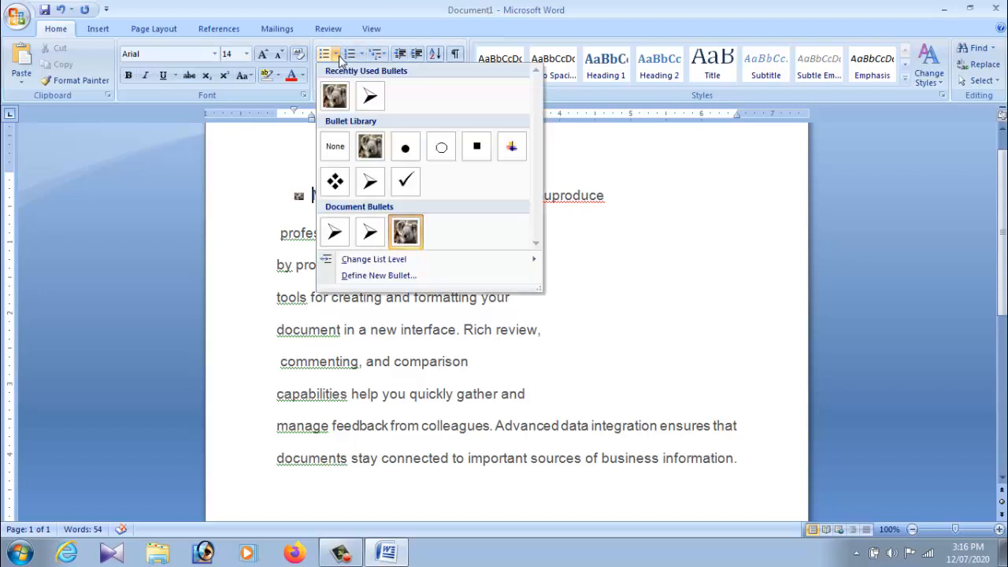
{"action": "left_click", "coordinate": [381, 276]}
{"action": "left_click", "coordinate": [515, 179]}
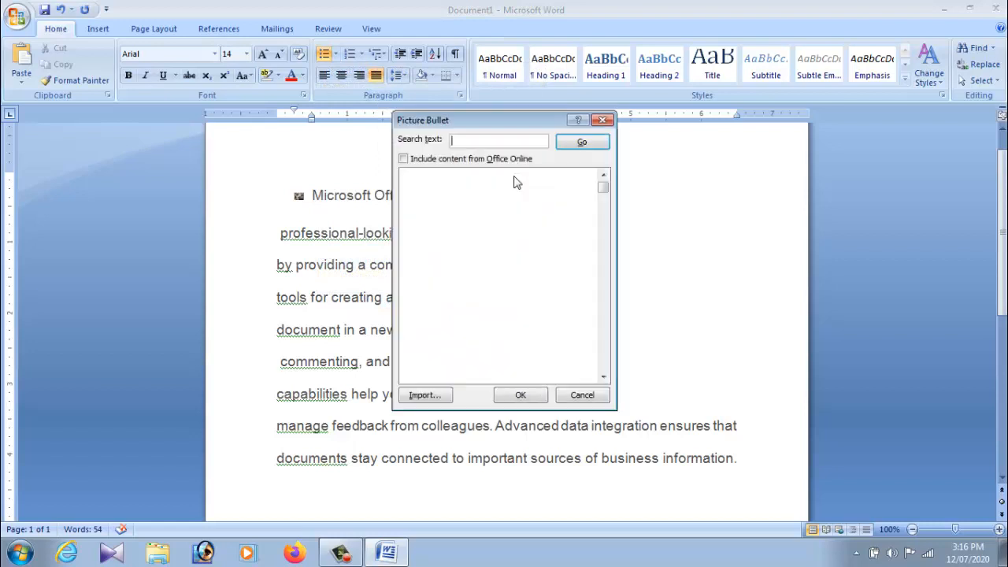
{"action": "left_click", "coordinate": [430, 396]}
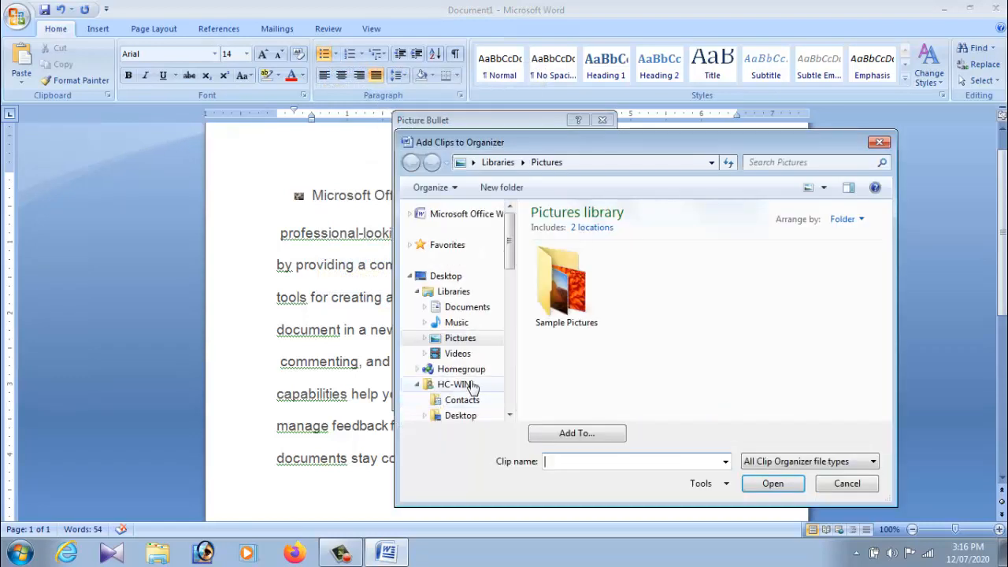
{"action": "double_click", "coordinate": [561, 286]}
{"action": "left_click", "coordinate": [665, 303]}
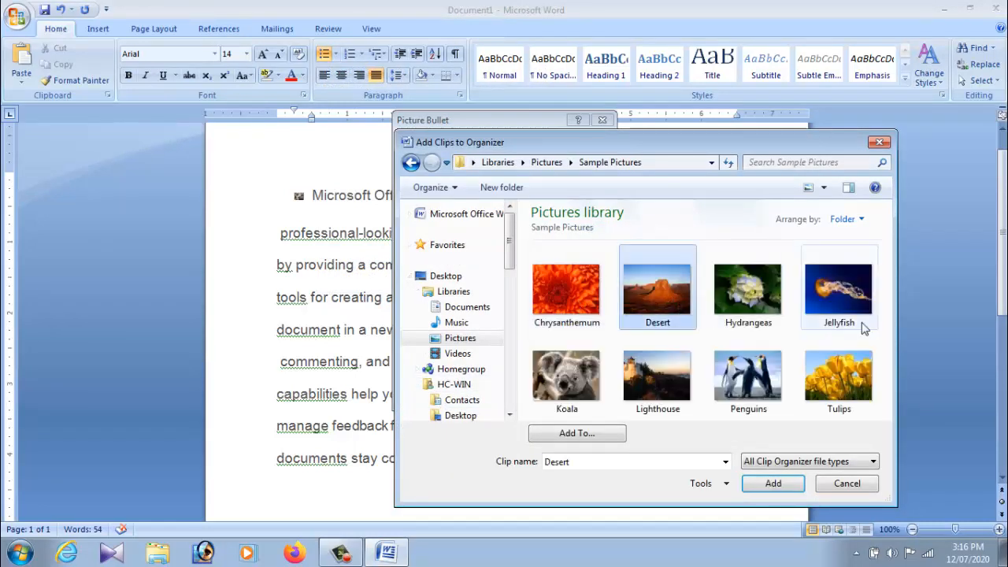
{"action": "left_click", "coordinate": [858, 315]}
{"action": "left_click", "coordinate": [762, 386]}
{"action": "left_click", "coordinate": [773, 483]}
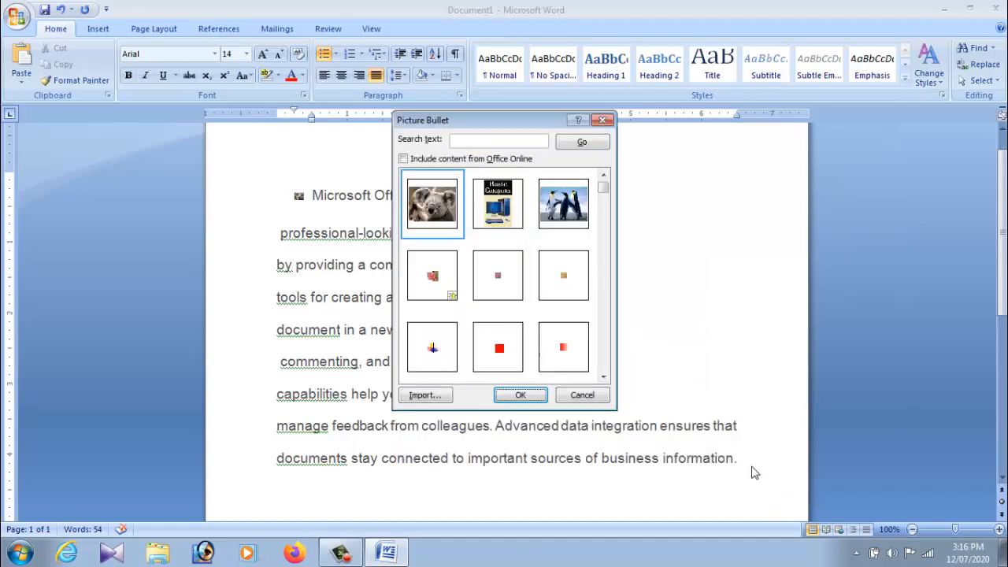
{"action": "left_click", "coordinate": [514, 397]}
{"action": "left_click", "coordinate": [507, 376]}
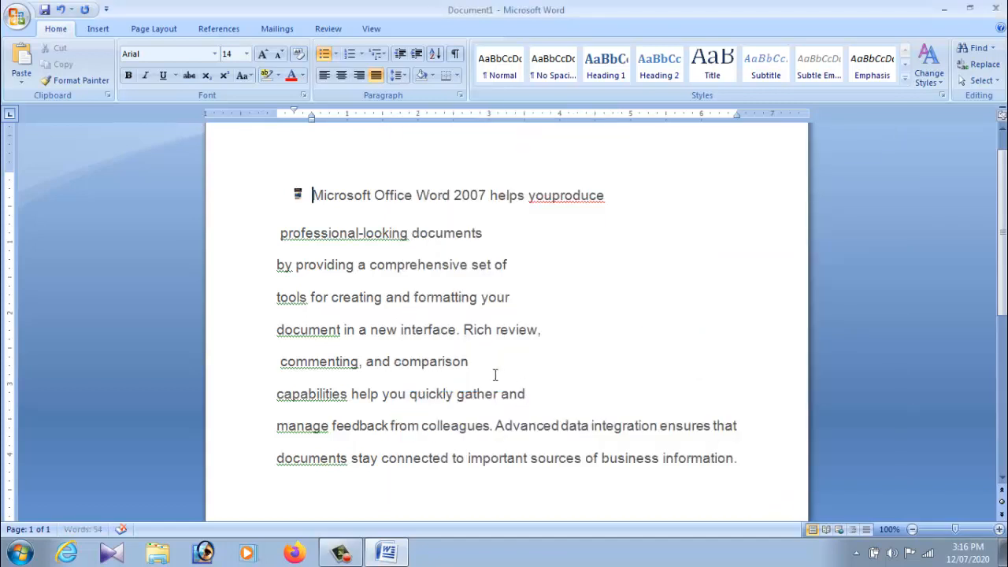
- Select the Basic Computer picture bullet of the first line and enlarge it by several font-size increments
{"action": "left_click", "coordinate": [297, 198]}
{"action": "double_click", "coordinate": [314, 197]}
{"action": "triple_click", "coordinate": [312, 198]}
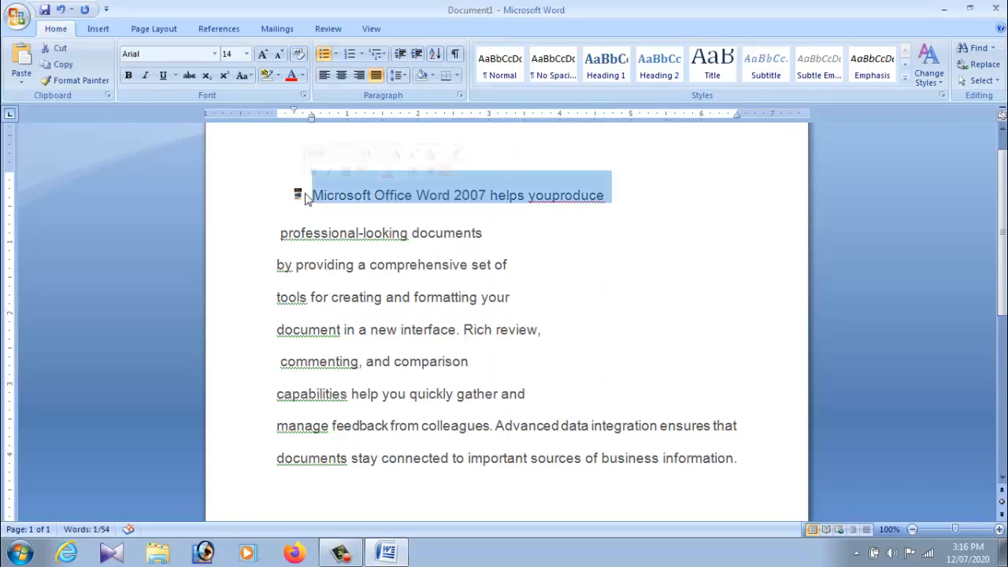
{"action": "left_click", "coordinate": [306, 200]}
{"action": "left_click", "coordinate": [264, 55]}
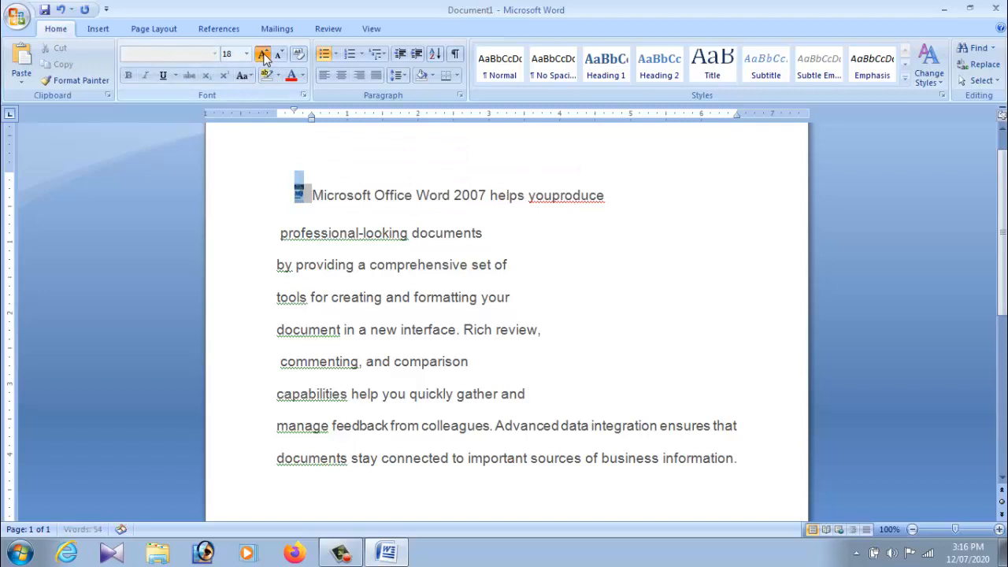
{"action": "left_click", "coordinate": [264, 54]}
{"action": "left_click", "coordinate": [263, 55]}
{"action": "left_click", "coordinate": [263, 54]}
{"action": "left_click", "coordinate": [400, 271]}
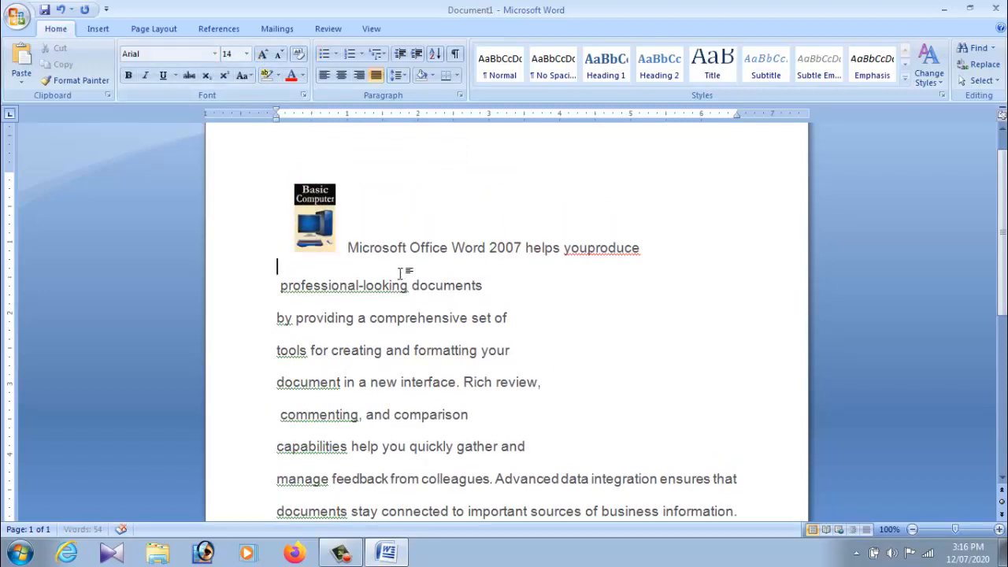
- Apply the Basic Computer picture bullet to all lines from "professional-looking documents" to the end of the text
{"action": "left_click_drag", "start_coordinate": [281, 292], "coordinate": [720, 450]}
{"action": "left_click", "coordinate": [336, 53]}
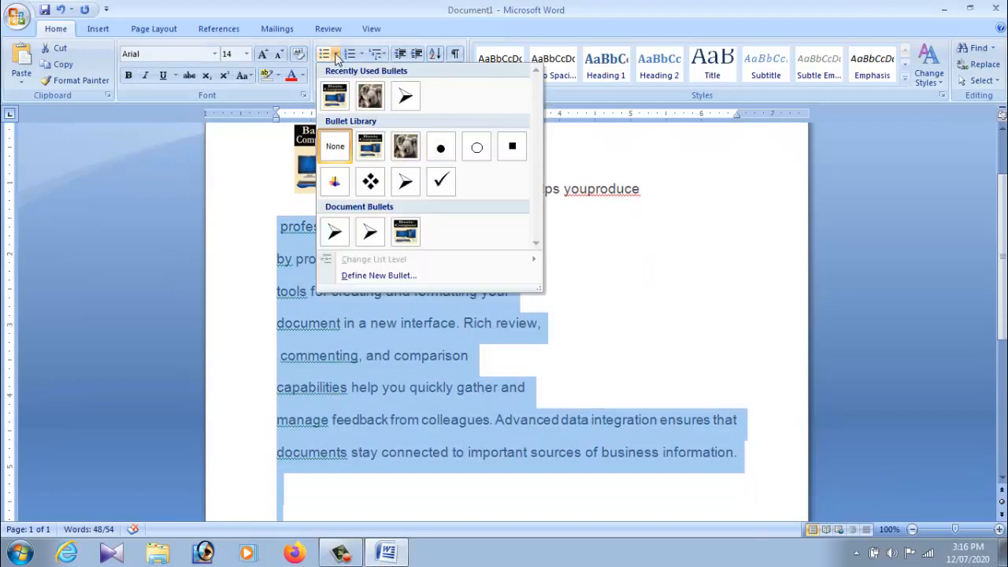
{"action": "left_click", "coordinate": [370, 147]}
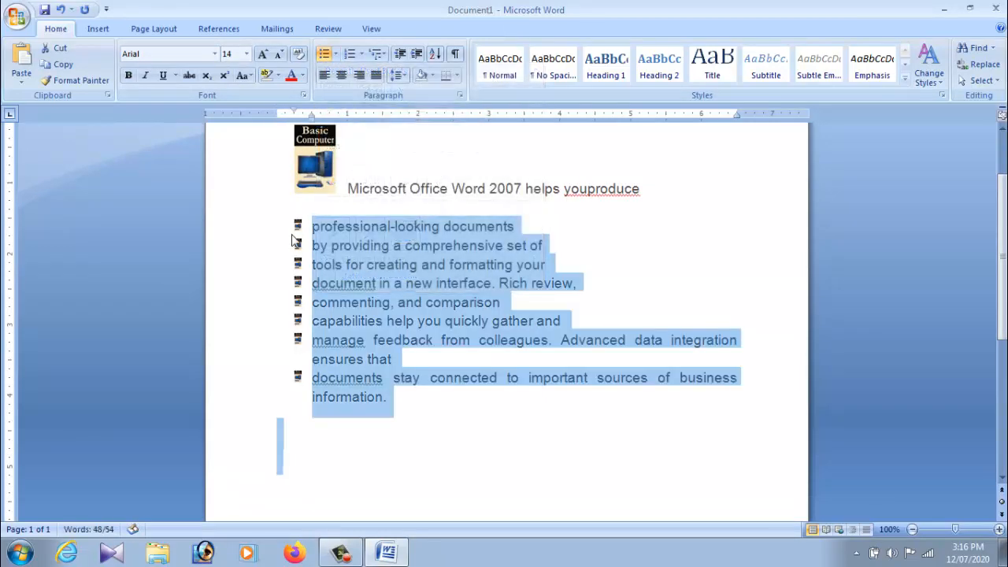
- Enlarge the picture bullets of the lines below the first one by several font-size increments and check the whole list
{"action": "left_click", "coordinate": [300, 245]}
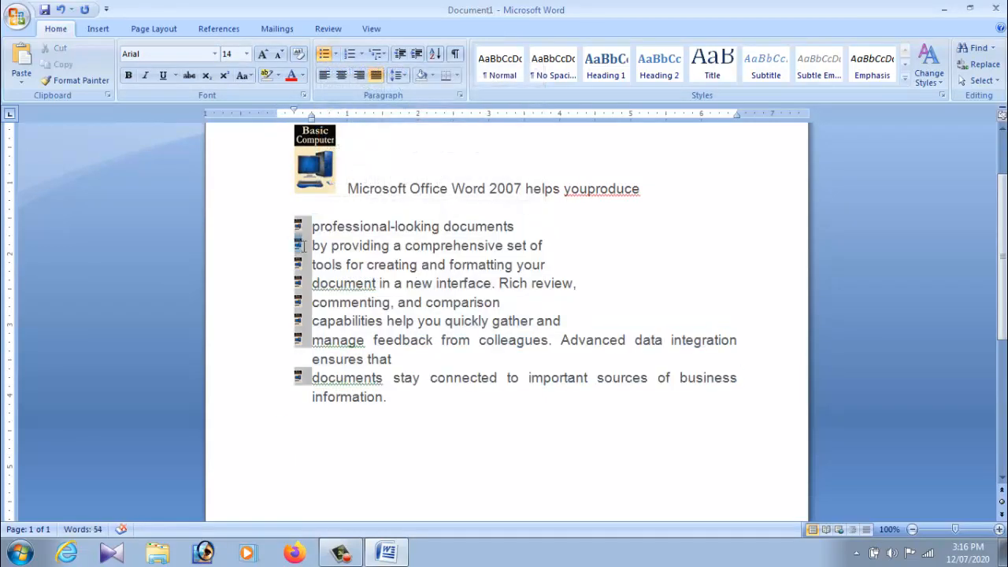
{"action": "left_click", "coordinate": [262, 55]}
{"action": "left_click", "coordinate": [262, 54]}
{"action": "left_click", "coordinate": [262, 54]}
{"action": "left_click", "coordinate": [263, 55]}
{"action": "left_click", "coordinate": [262, 54]}
{"action": "left_click", "coordinate": [262, 54]}
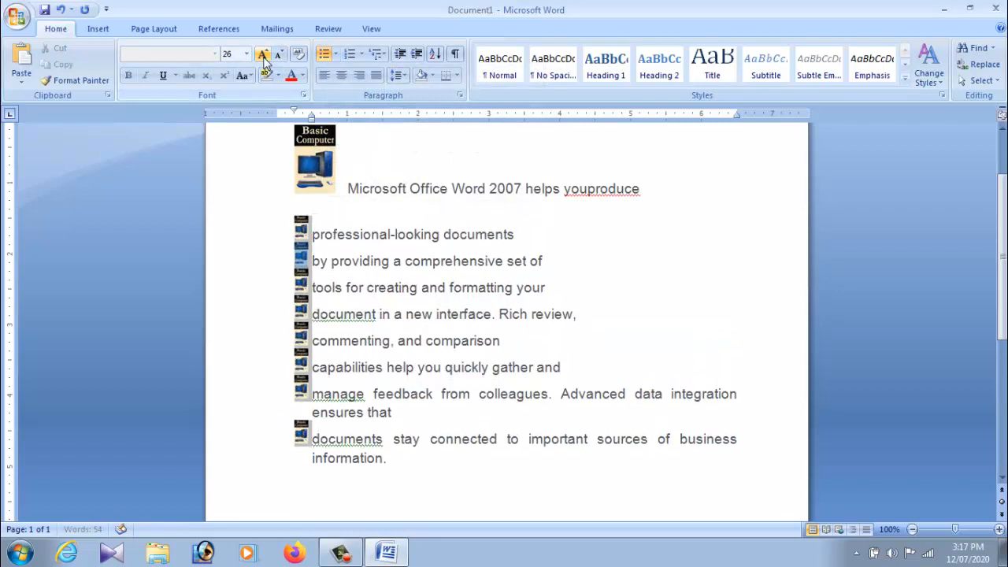
{"action": "left_click", "coordinate": [541, 271]}
{"action": "scroll", "coordinate": [596, 323], "scroll_direction": "down", "scroll_amount": 6}
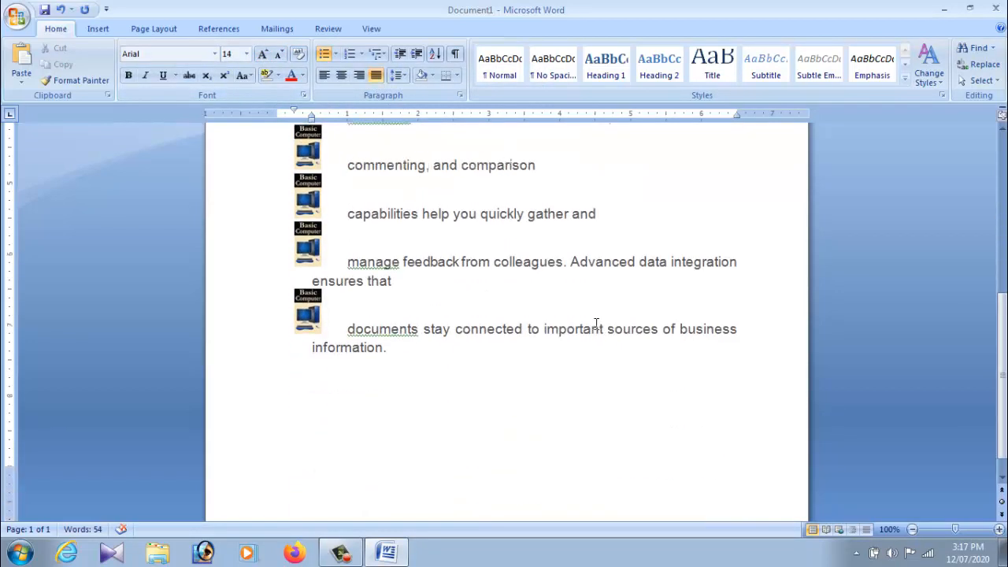
{"action": "scroll", "coordinate": [596, 324], "scroll_direction": "up", "scroll_amount": 6}
{"action": "scroll", "coordinate": [597, 323], "scroll_direction": "up", "scroll_amount": 2}
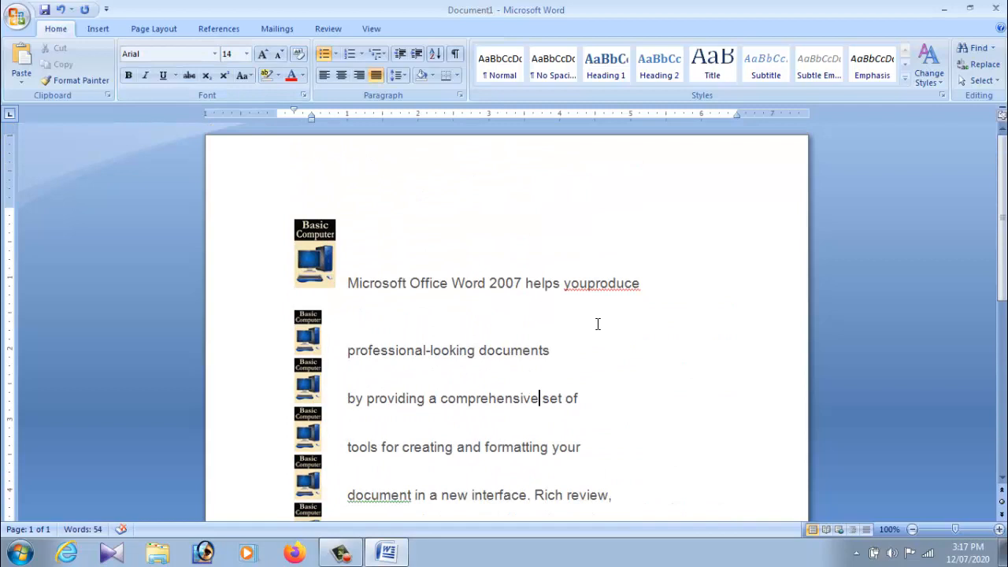
- Start defining a new bullet for the lines from the first one through "ensures that", and view the available picture bullets
{"action": "left_click_drag", "start_coordinate": [352, 283], "coordinate": [662, 472]}
{"action": "scroll", "coordinate": [663, 473], "scroll_direction": "down", "scroll_amount": 2}
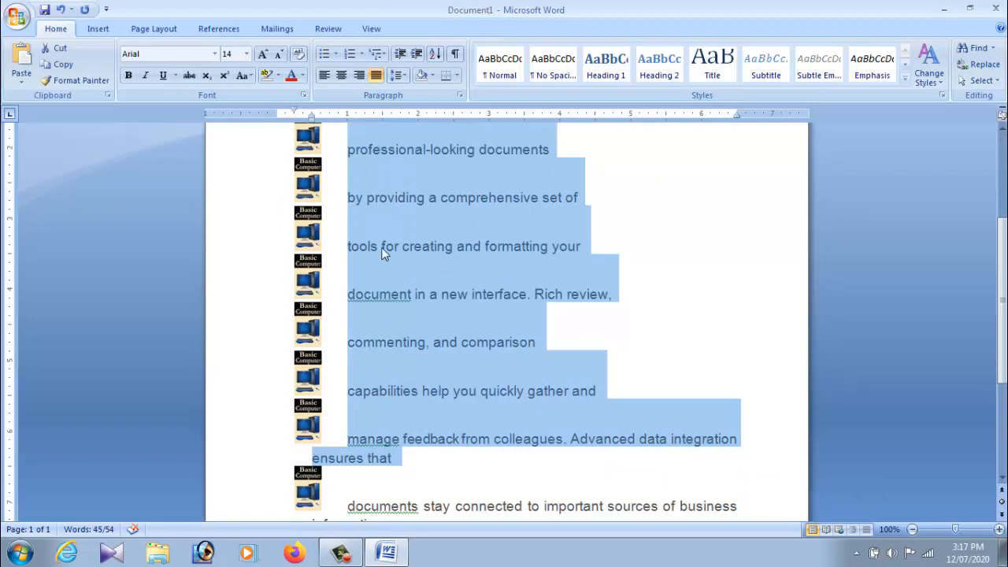
{"action": "left_click", "coordinate": [337, 55]}
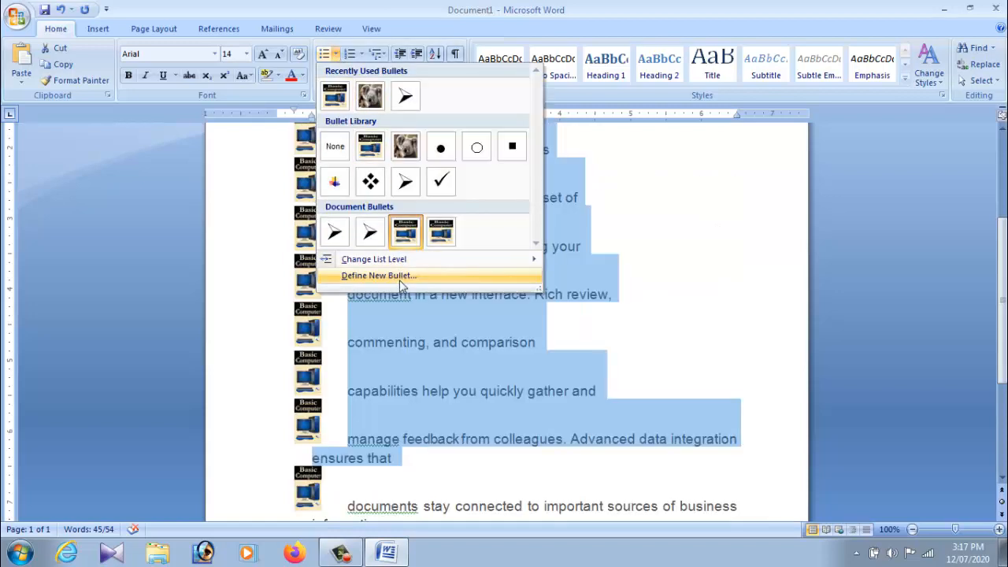
{"action": "left_click", "coordinate": [400, 281]}
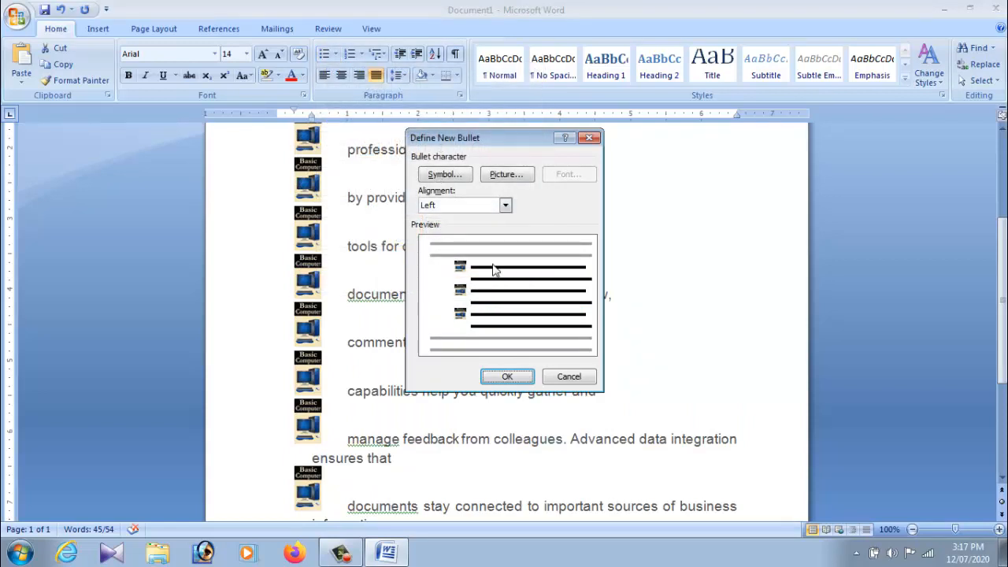
{"action": "left_click", "coordinate": [507, 175]}
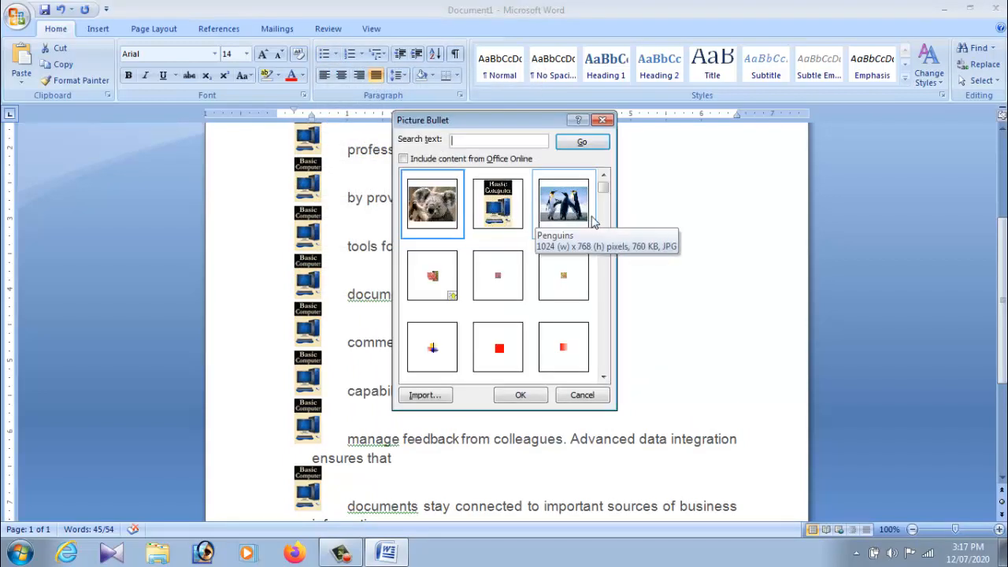
{"action": "left_click", "coordinate": [602, 119]}
- Define the heart symbol, character code 169 in the Symbol font, as the bullet for the selected lines and review the list
{"action": "left_click", "coordinate": [445, 174]}
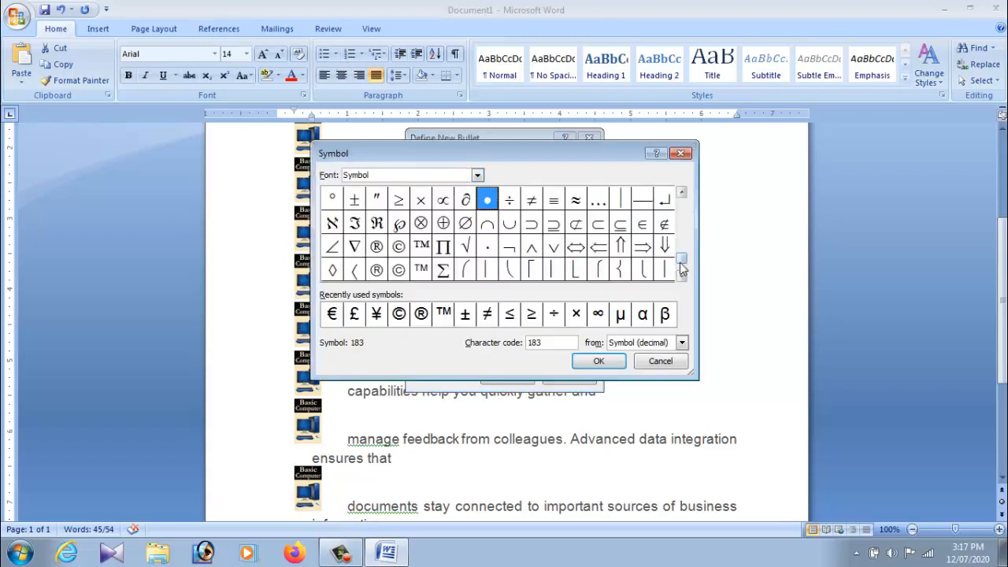
{"action": "scroll", "coordinate": [682, 270], "scroll_direction": "up", "scroll_amount": 3}
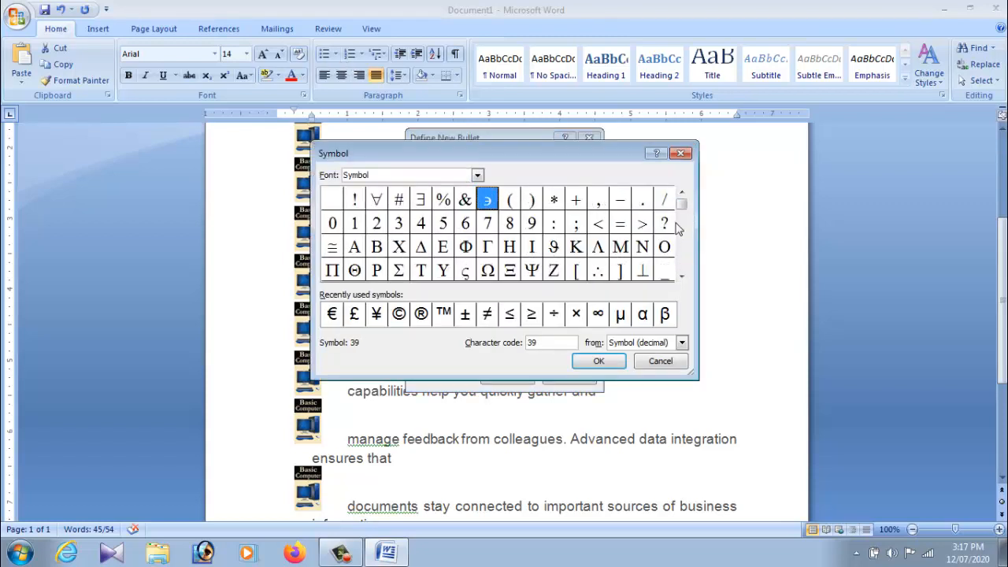
{"action": "scroll", "coordinate": [678, 227], "scroll_direction": "down", "scroll_amount": 1}
{"action": "left_click", "coordinate": [532, 247]}
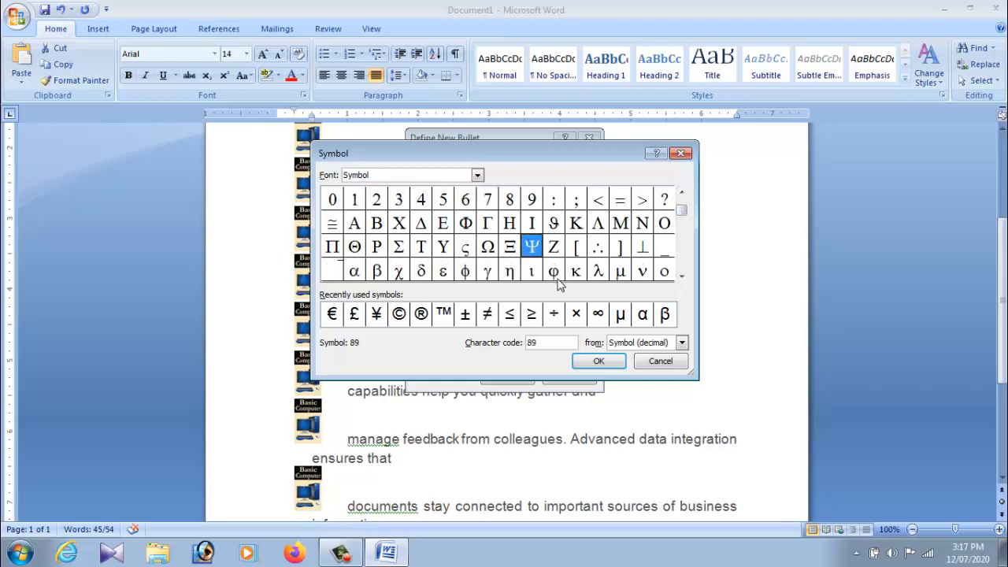
{"action": "left_click", "coordinate": [421, 314]}
{"action": "left_click", "coordinate": [401, 247]}
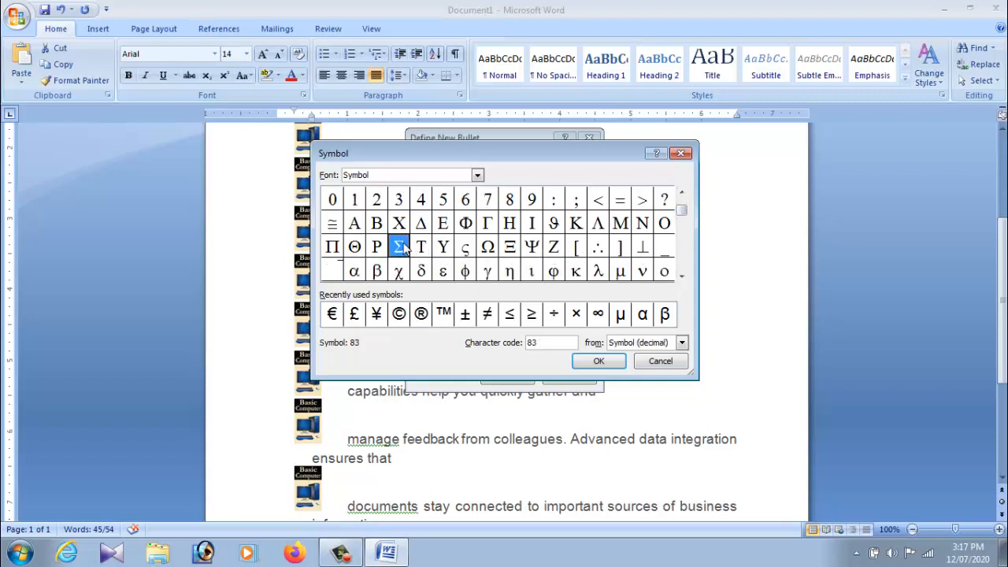
{"action": "left_click_drag", "start_coordinate": [681, 212], "coordinate": [684, 254]}
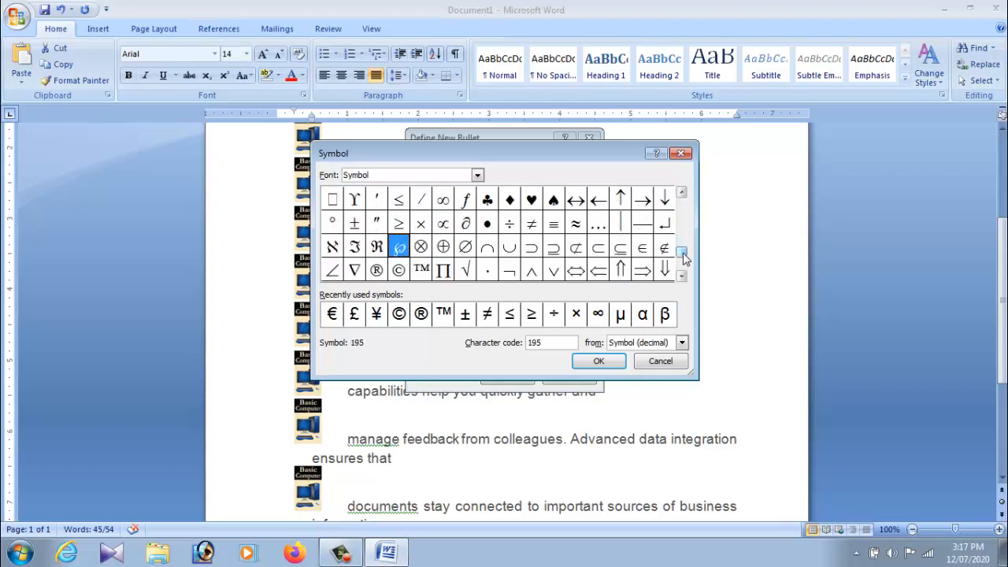
{"action": "left_click", "coordinate": [531, 199]}
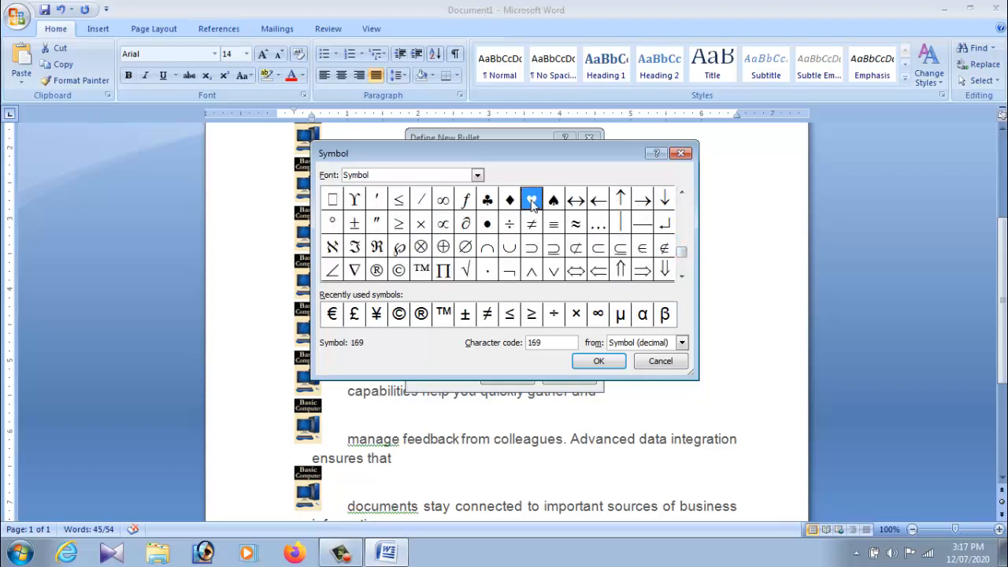
{"action": "left_click", "coordinate": [605, 366]}
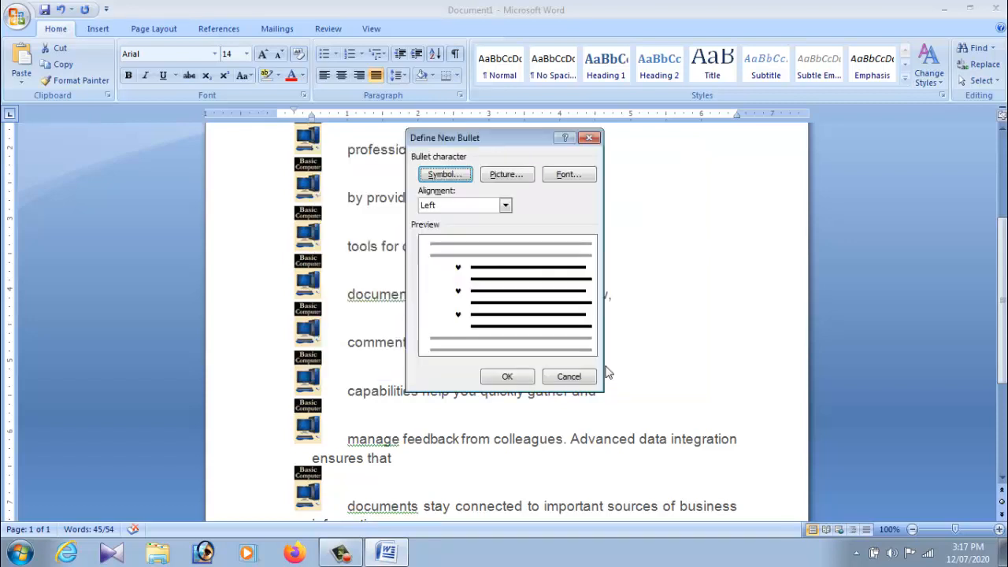
{"action": "left_click", "coordinate": [507, 377]}
{"action": "left_click", "coordinate": [359, 321]}
{"action": "scroll", "coordinate": [387, 354], "scroll_direction": "up", "scroll_amount": 4}
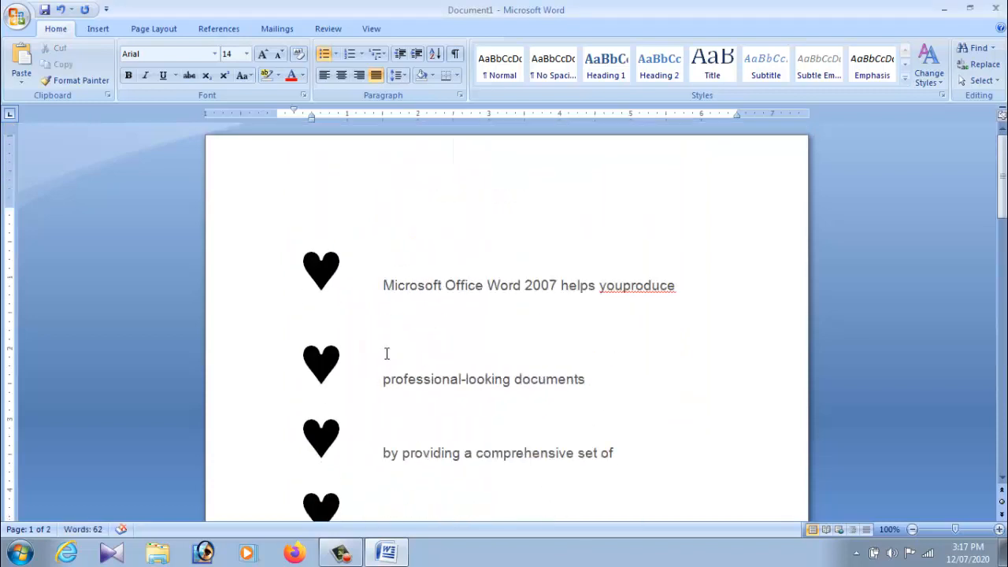
{"action": "scroll", "coordinate": [386, 354], "scroll_direction": "down", "scroll_amount": 10}
{"action": "scroll", "coordinate": [399, 365], "scroll_direction": "up", "scroll_amount": 5}
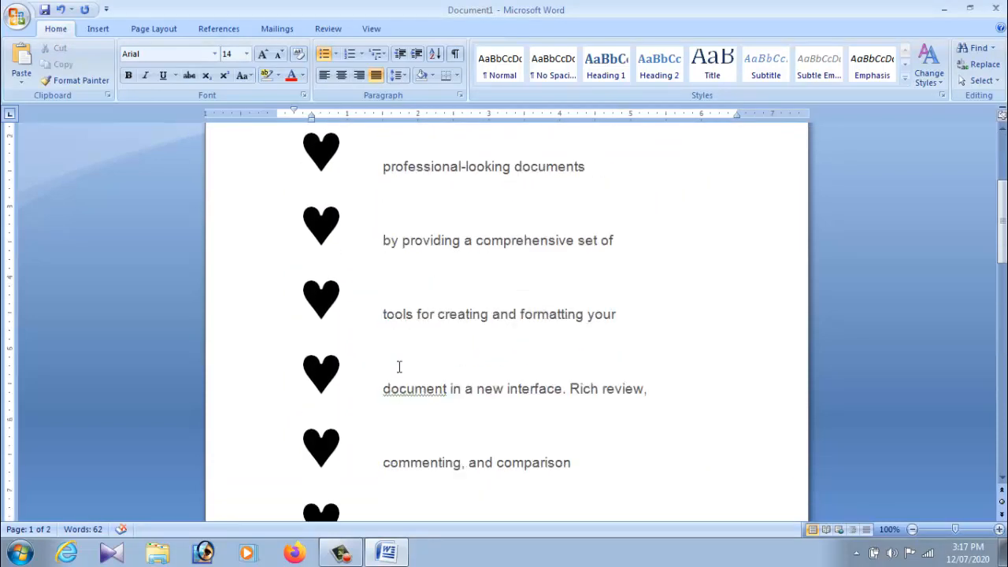
{"action": "scroll", "coordinate": [398, 366], "scroll_direction": "up", "scroll_amount": 4}
- Apply the four-diamond library bullet to the lines from the first one through "capabilities help you quickly gather and"
{"action": "left_click_drag", "start_coordinate": [395, 224], "coordinate": [591, 452]}
{"action": "scroll", "coordinate": [591, 444], "scroll_direction": "up", "scroll_amount": 3}
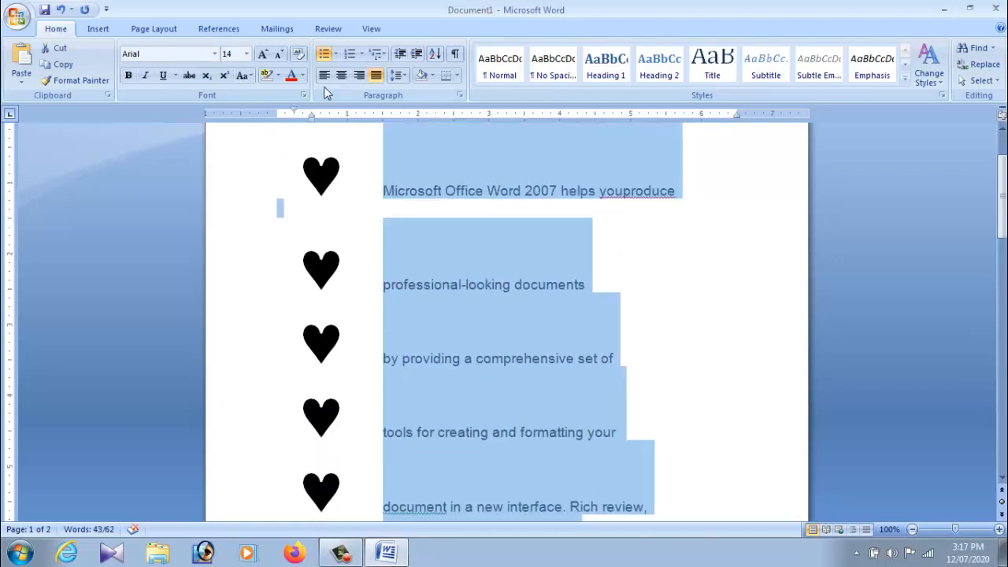
{"action": "left_click", "coordinate": [335, 53]}
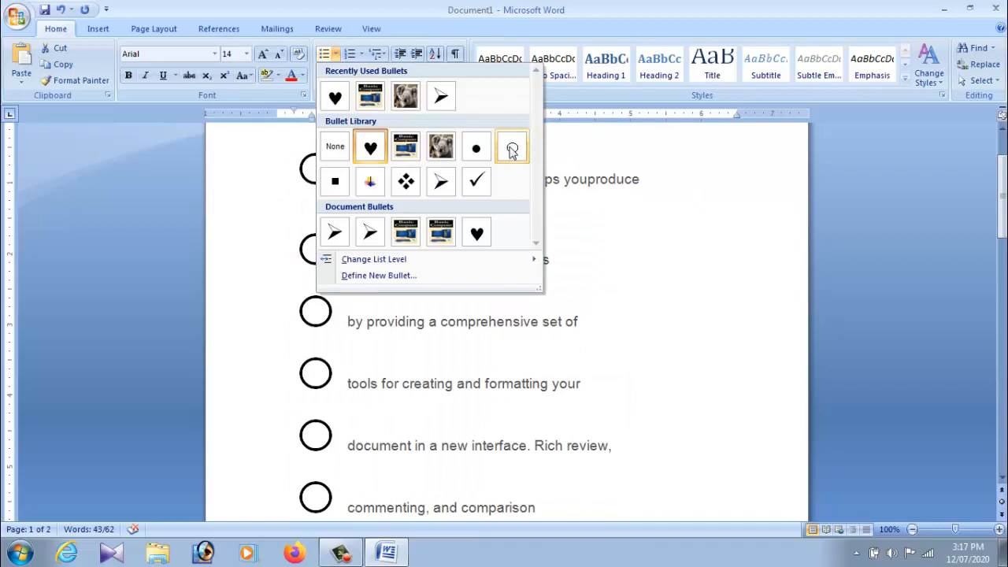
{"action": "left_click", "coordinate": [405, 181]}
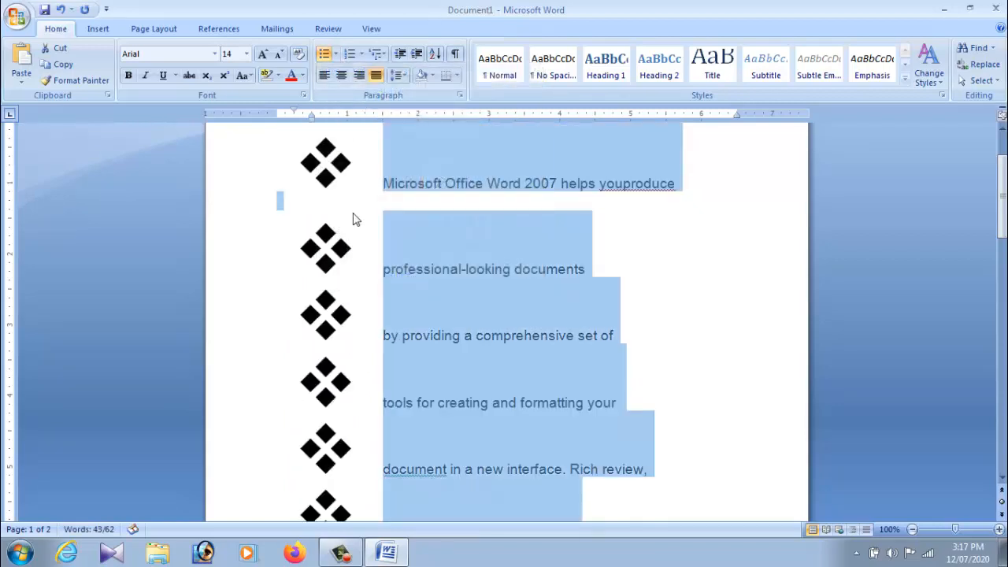
- Select the four-diamond bullets and shrink them by several font-size decrements
{"action": "left_click", "coordinate": [354, 219]}
{"action": "left_click", "coordinate": [280, 55]}
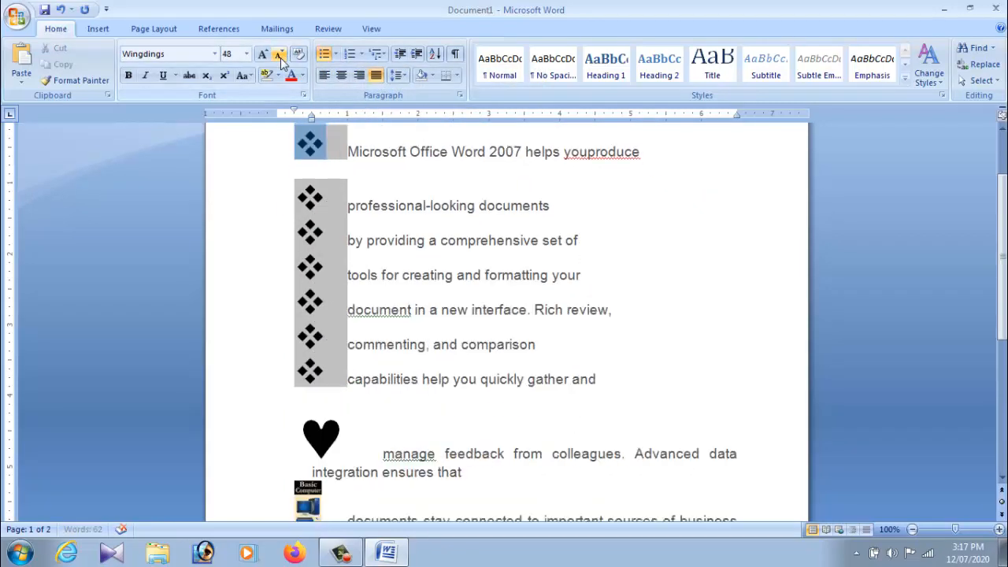
{"action": "left_click", "coordinate": [281, 60]}
{"action": "left_click", "coordinate": [281, 60]}
{"action": "left_click", "coordinate": [281, 60]}
{"action": "left_click", "coordinate": [281, 60]}
{"action": "left_click", "coordinate": [281, 60]}
{"action": "left_click", "coordinate": [576, 223]}
{"action": "scroll", "coordinate": [542, 376], "scroll_direction": "up", "scroll_amount": 2}
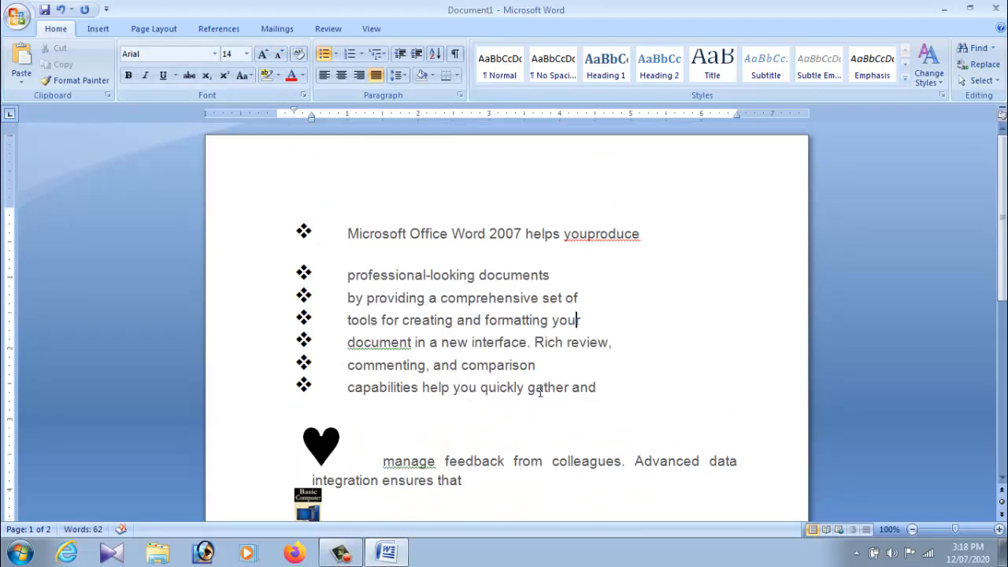
{"action": "left_click", "coordinate": [362, 54]}
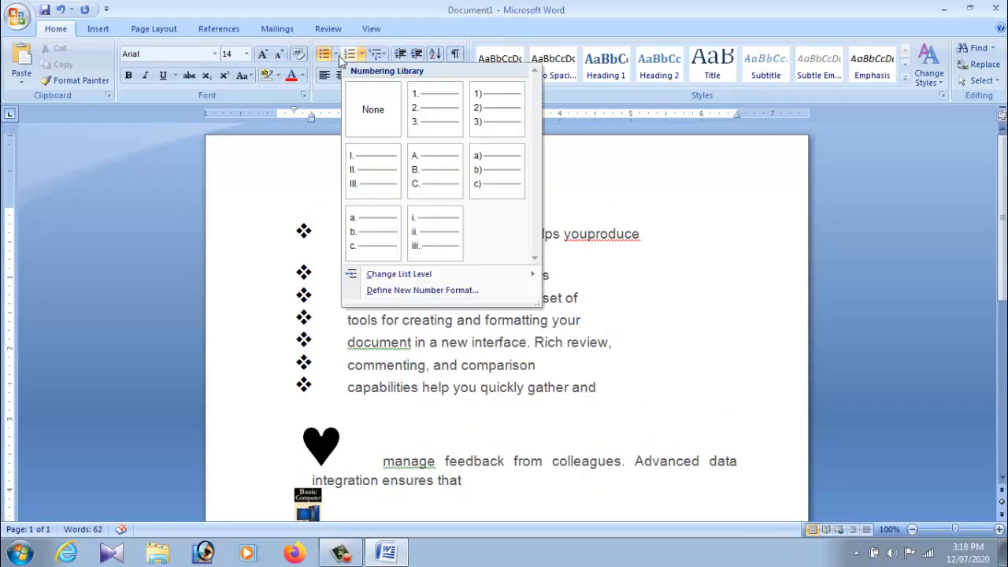
{"action": "left_click", "coordinate": [337, 56]}
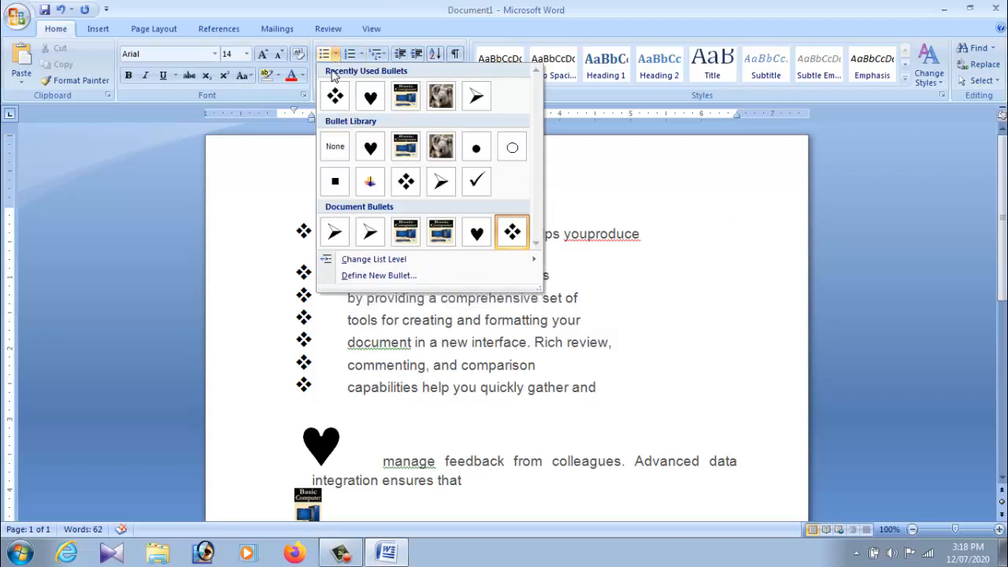
{"action": "left_click", "coordinate": [362, 54]}
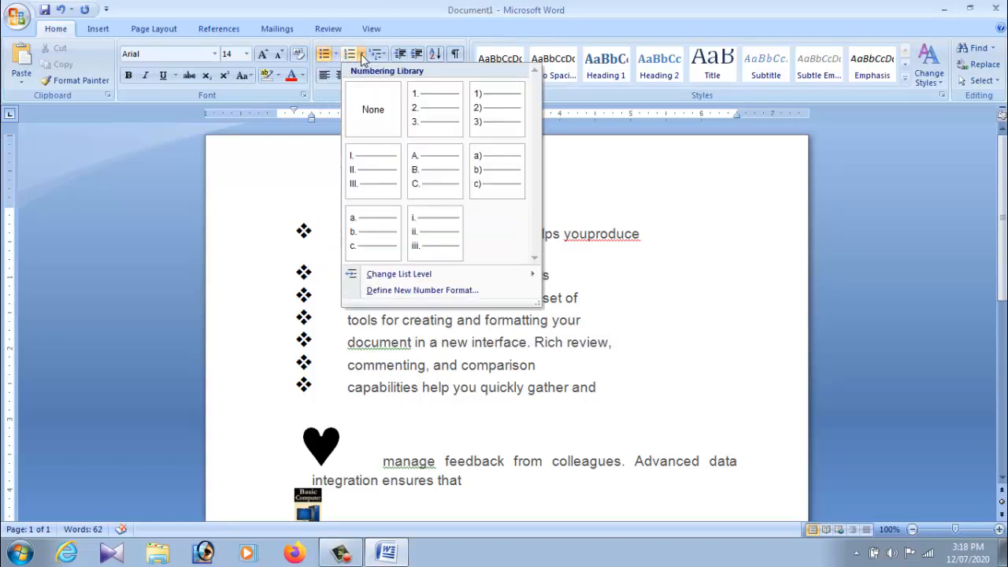
{"action": "left_click", "coordinate": [353, 252]}
- Apply the 1., 2., 3. number format to the lines from the first one through "ensures that"
{"action": "left_click_drag", "start_coordinate": [349, 233], "coordinate": [636, 420]}
{"action": "left_click", "coordinate": [359, 56]}
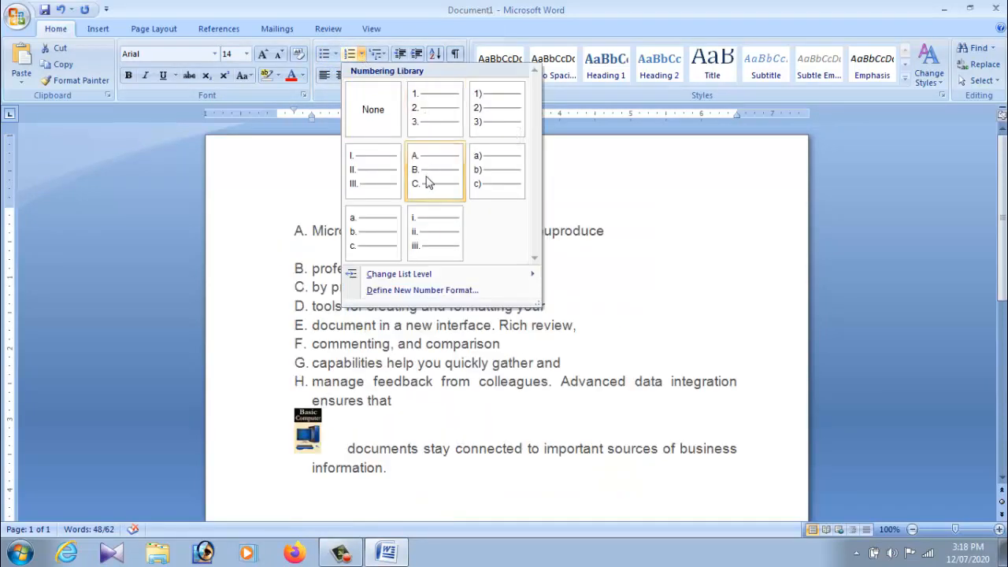
{"action": "left_click", "coordinate": [429, 118]}
- Enlarge the list numbers to font size 18
{"action": "left_click", "coordinate": [299, 287]}
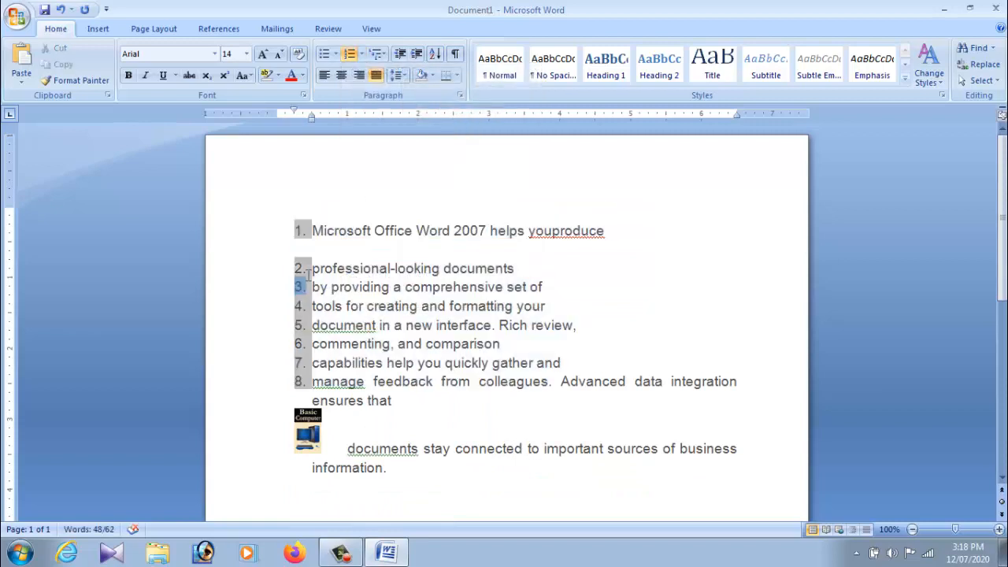
{"action": "left_click", "coordinate": [263, 54]}
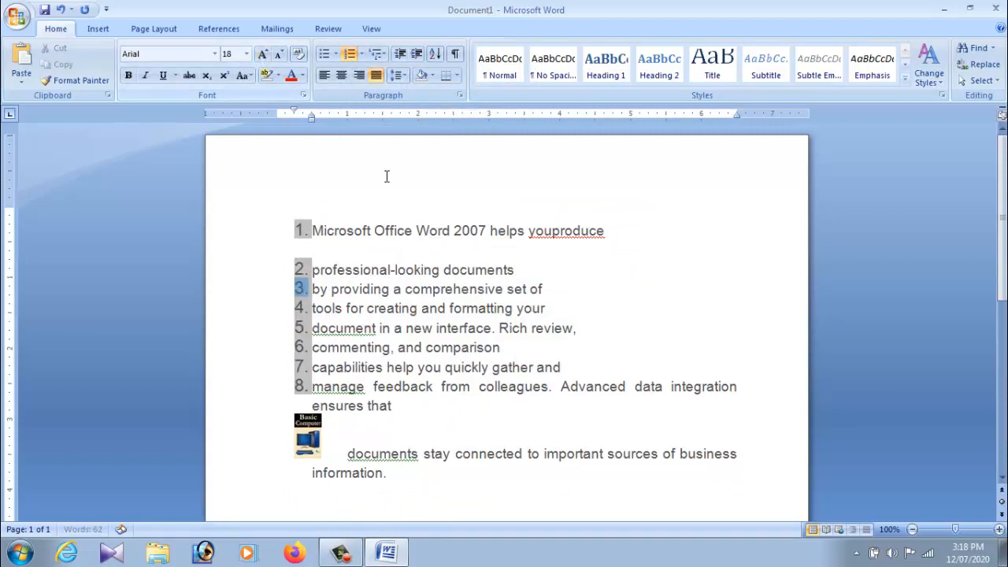
{"action": "left_click", "coordinate": [386, 231]}
- Clear the numbering and picture bullet from the sample text, and apply the 1., 2., 3. library number format to it
{"action": "left_click_drag", "start_coordinate": [323, 236], "coordinate": [733, 454]}
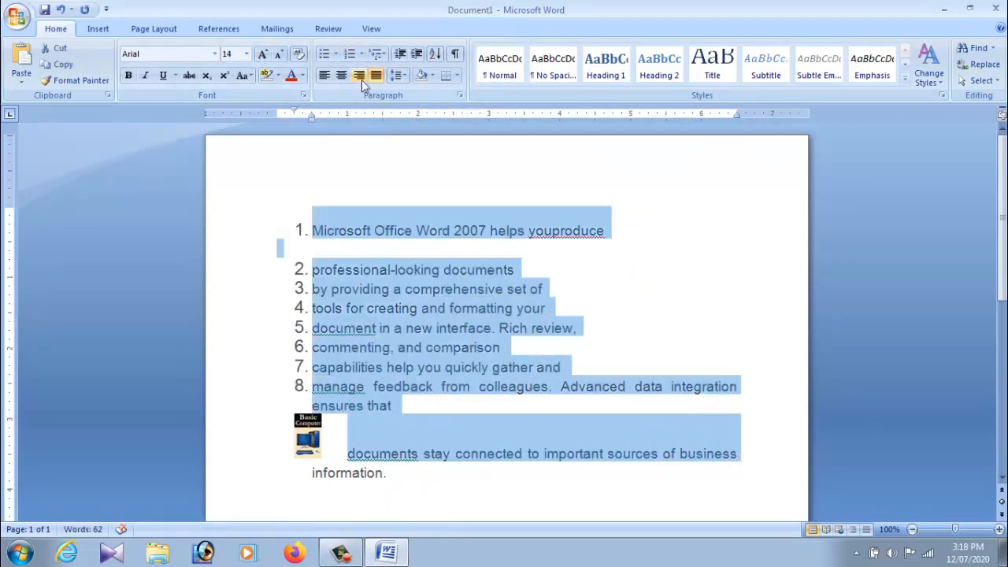
{"action": "left_click", "coordinate": [362, 54]}
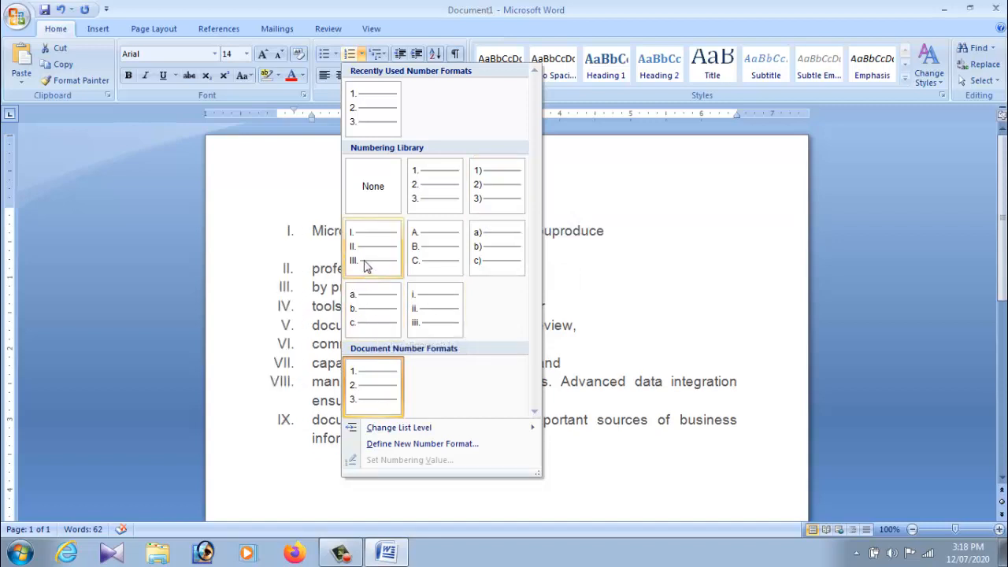
{"action": "left_click", "coordinate": [367, 194]}
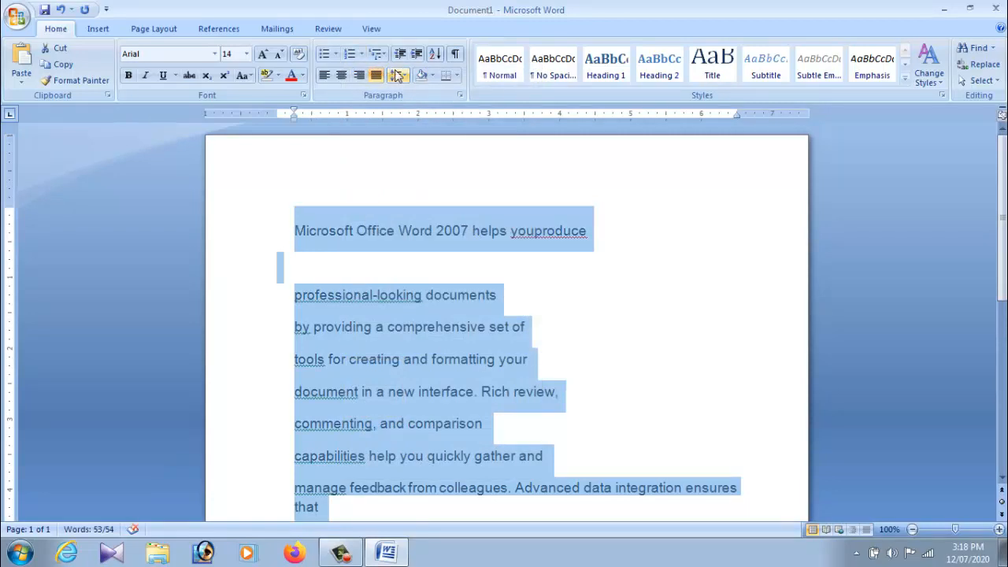
{"action": "left_click", "coordinate": [361, 54]}
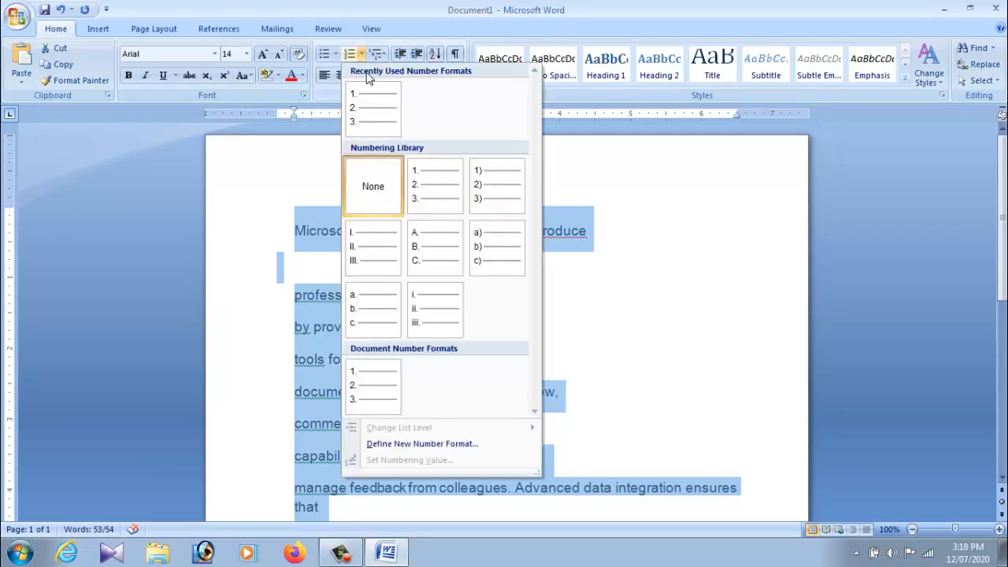
{"action": "left_click", "coordinate": [423, 196]}
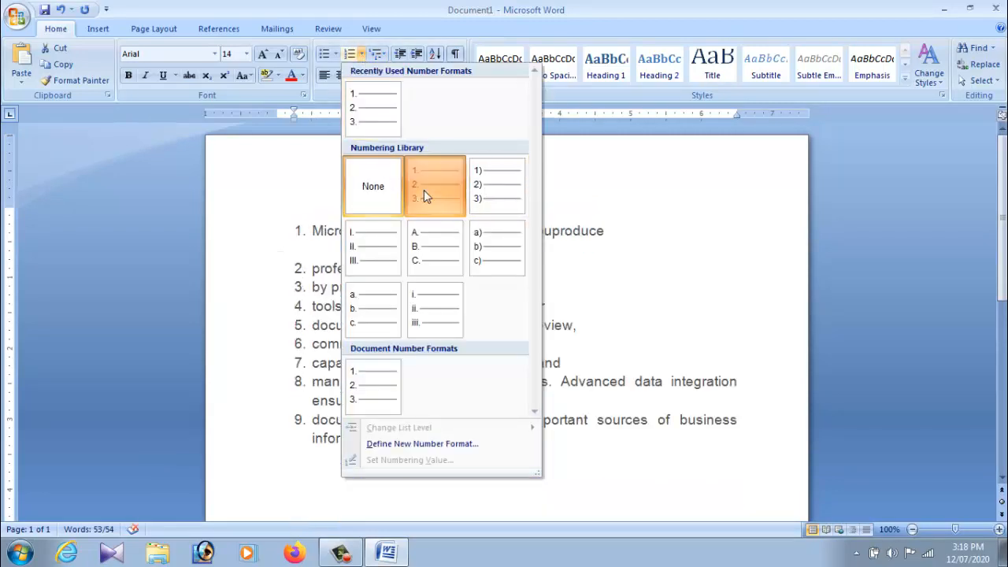
- Define a new number format with the One, Two, Three number style for the selected lines
{"action": "left_click", "coordinate": [361, 55]}
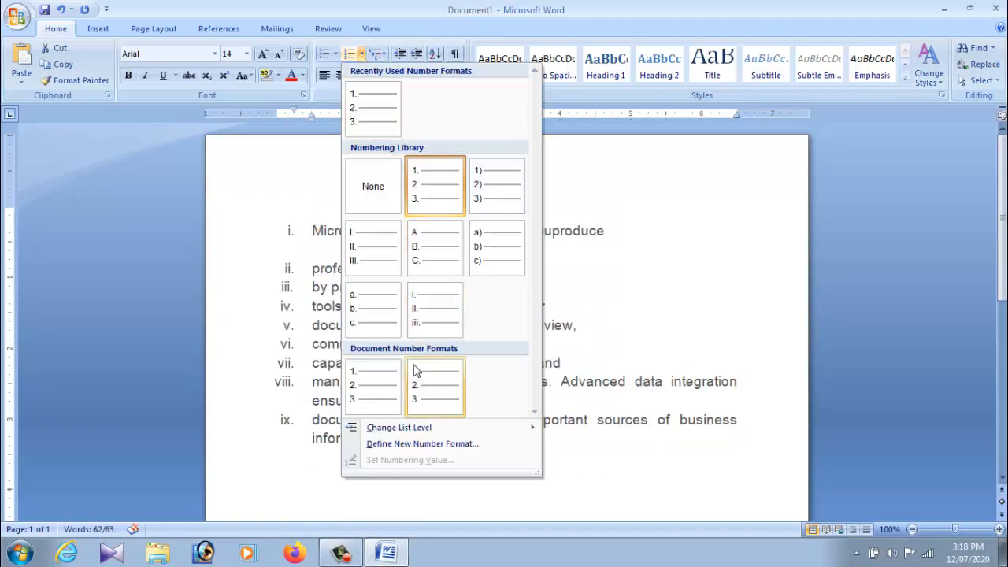
{"action": "left_click", "coordinate": [423, 444]}
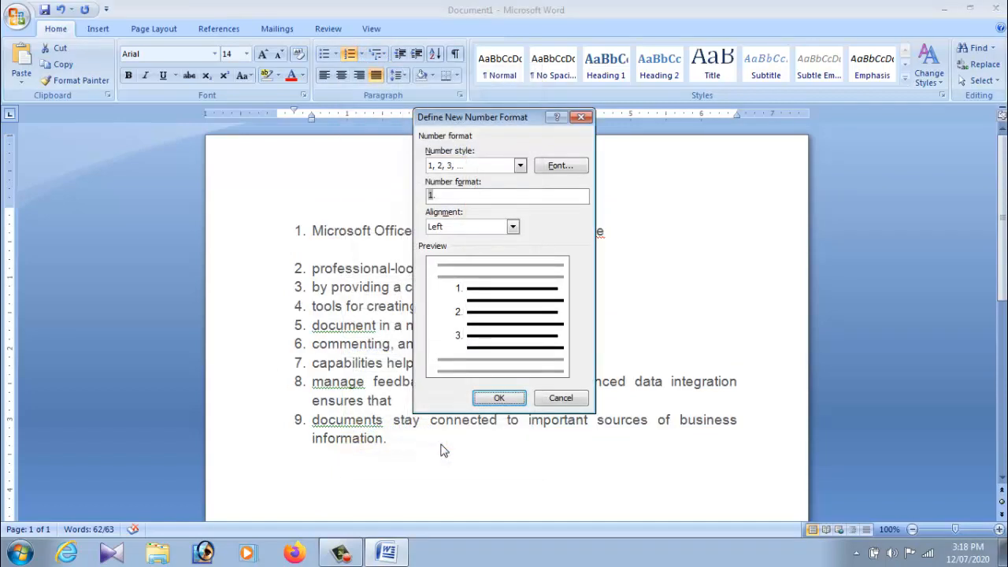
{"action": "left_click", "coordinate": [520, 166]}
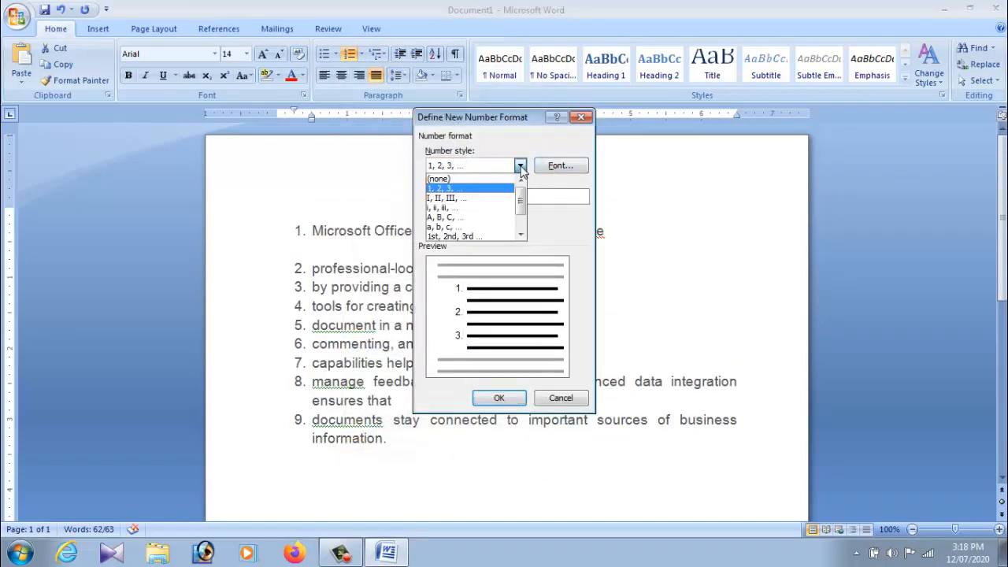
{"action": "left_click", "coordinate": [519, 170]}
{"action": "left_click", "coordinate": [520, 170]}
{"action": "left_click_drag", "start_coordinate": [520, 201], "coordinate": [520, 224]}
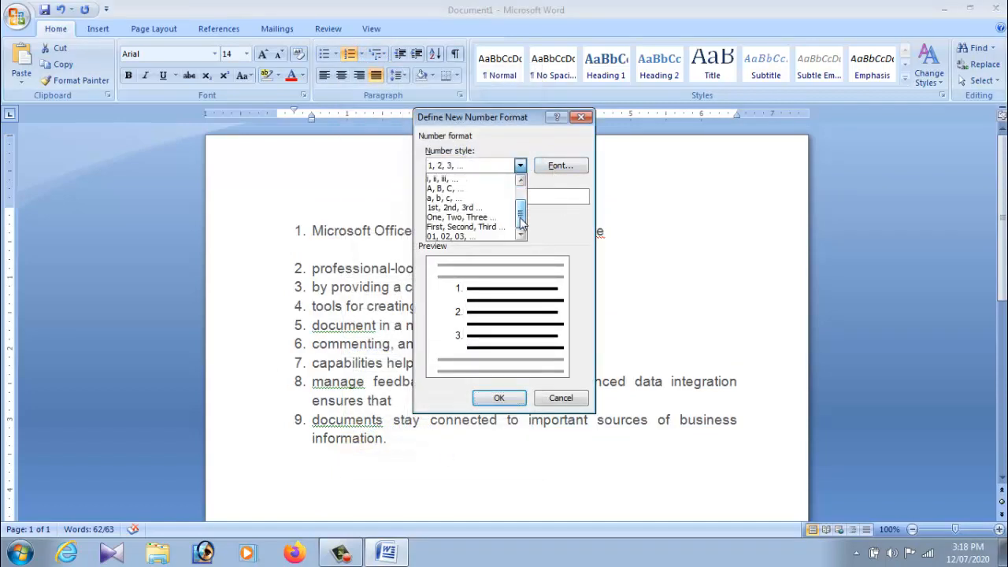
{"action": "left_click", "coordinate": [476, 217]}
{"action": "left_click", "coordinate": [499, 398]}
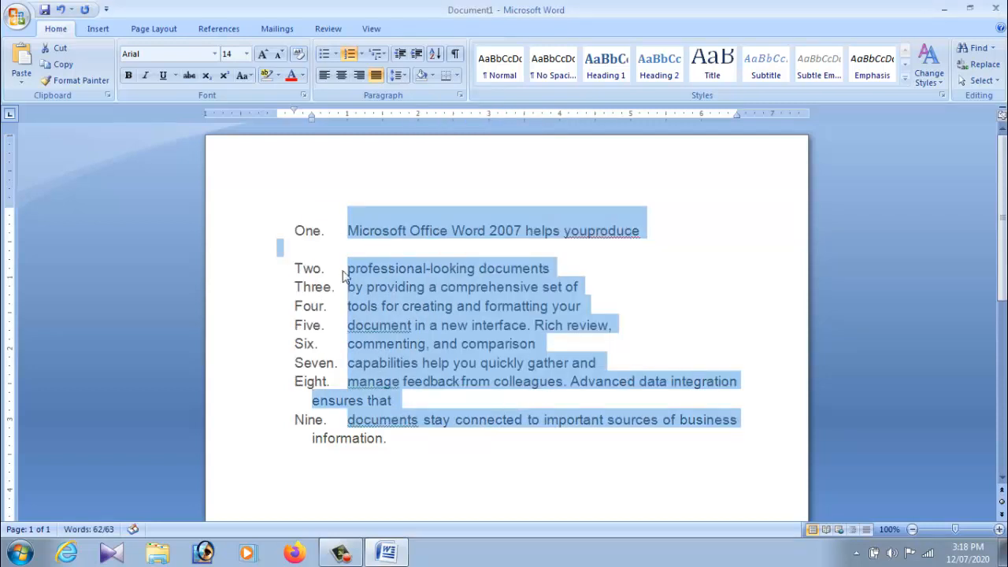
{"action": "left_click", "coordinate": [315, 249]}
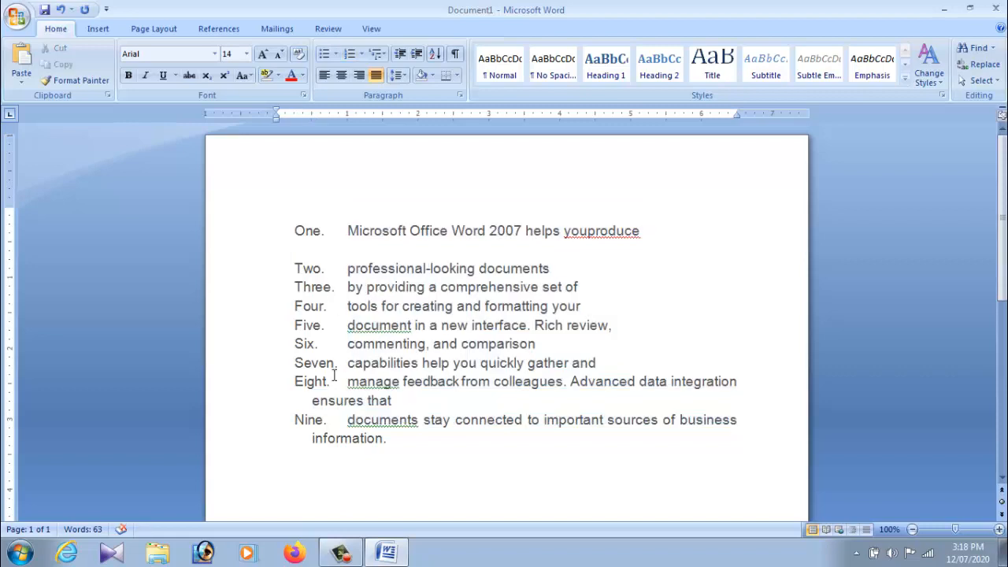
- Remove the spelled-out numbering from all the sample text and apply the 1., 1.1., 1.1.1. multilevel list
{"action": "left_click_drag", "start_coordinate": [359, 240], "coordinate": [754, 430]}
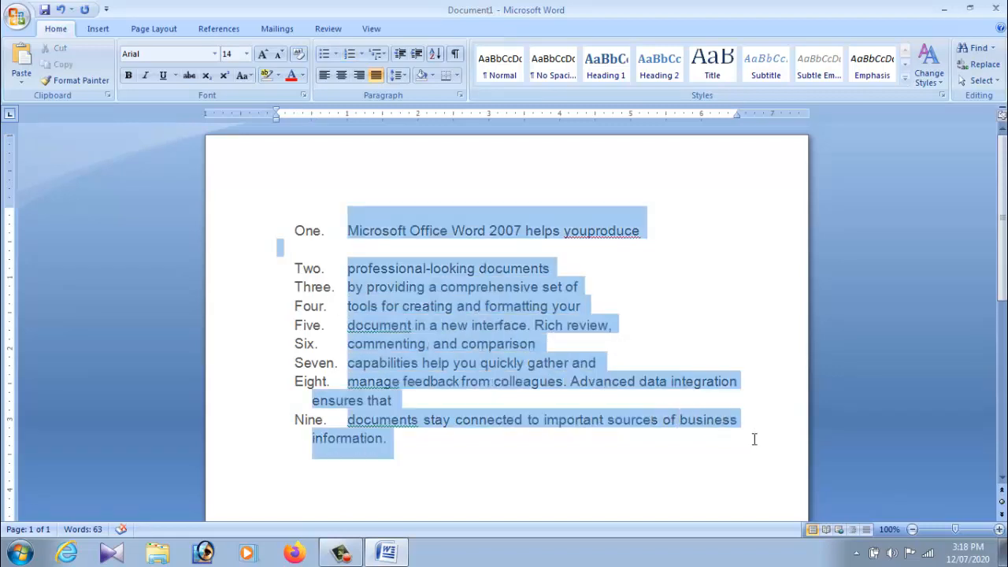
{"action": "left_click", "coordinate": [361, 53]}
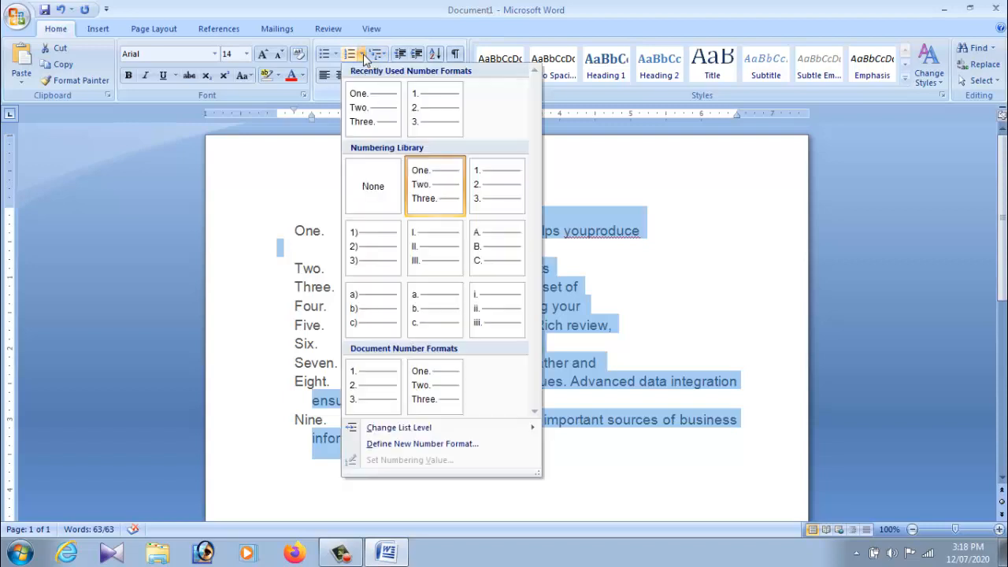
{"action": "left_click", "coordinate": [365, 192]}
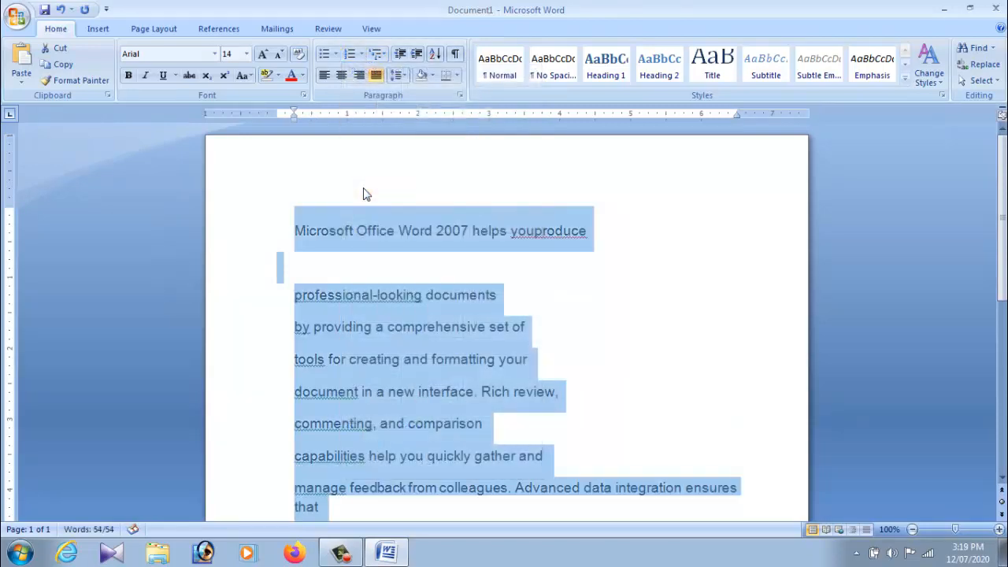
{"action": "left_click", "coordinate": [381, 54]}
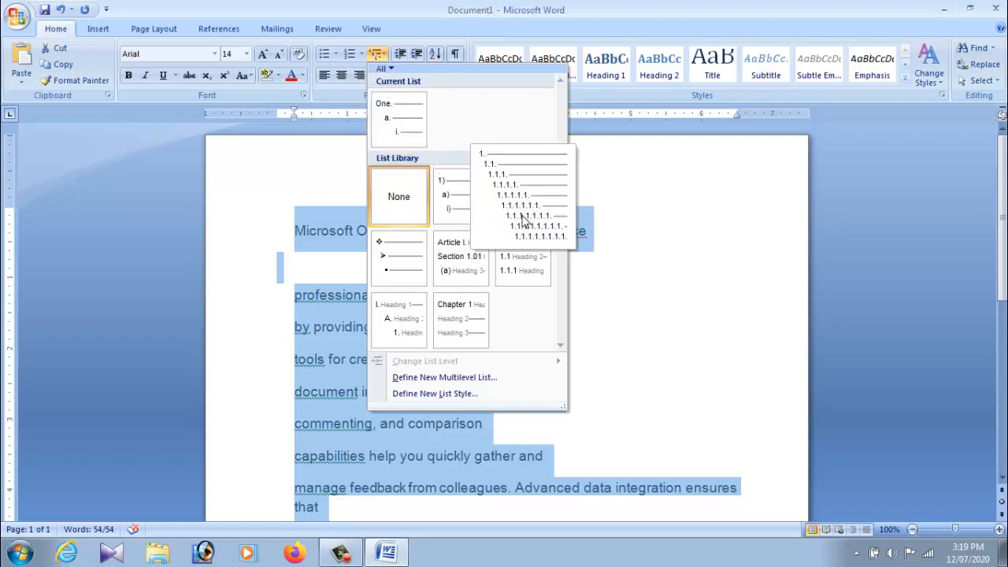
{"action": "left_click", "coordinate": [522, 217]}
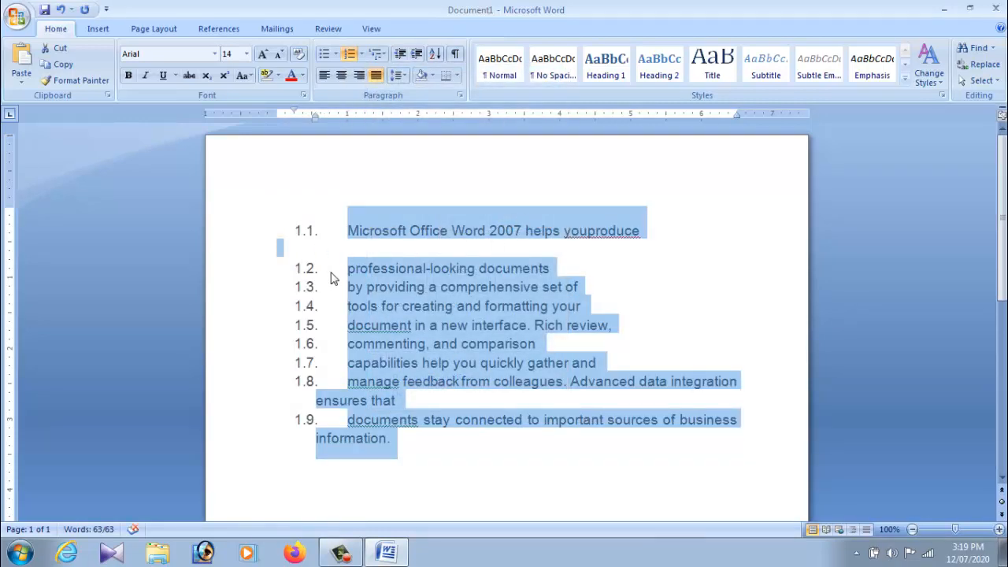
- Switch the text to the multilevel list of diamond, arrow and square bullets, and replace that with the Chapter 1 heading list
{"action": "left_click", "coordinate": [379, 55]}
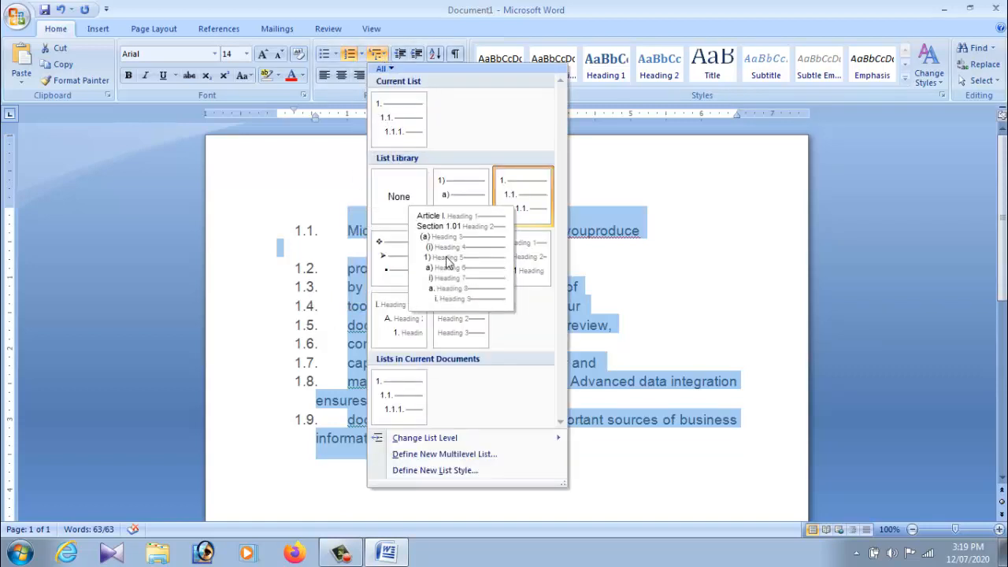
{"action": "left_click", "coordinate": [415, 260]}
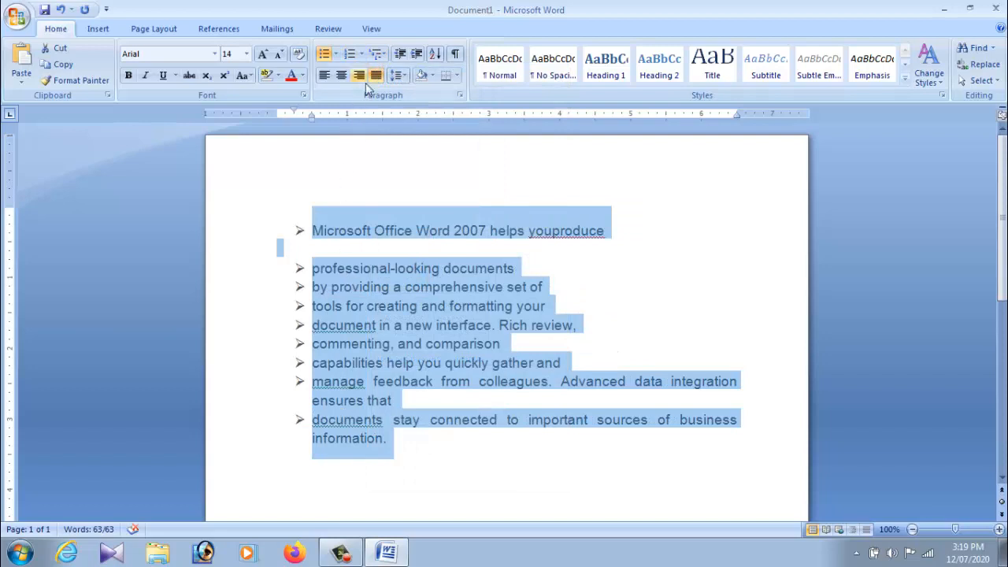
{"action": "left_click", "coordinate": [378, 53]}
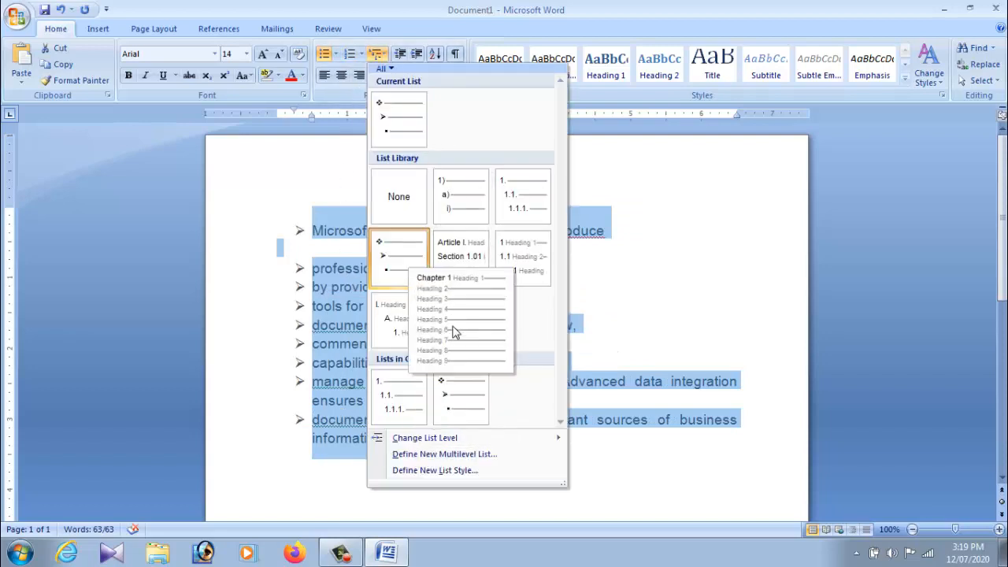
{"action": "left_click", "coordinate": [455, 331]}
{"action": "left_click", "coordinate": [511, 339]}
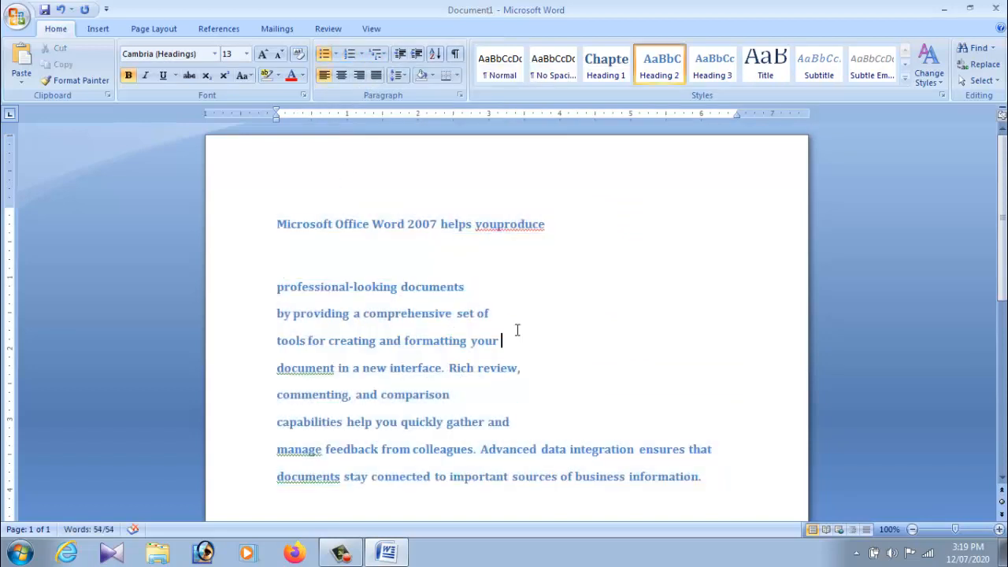
- Set the multilevel list of the whole sample text to None and clear all its formatting
{"action": "left_click_drag", "start_coordinate": [333, 259], "coordinate": [709, 478]}
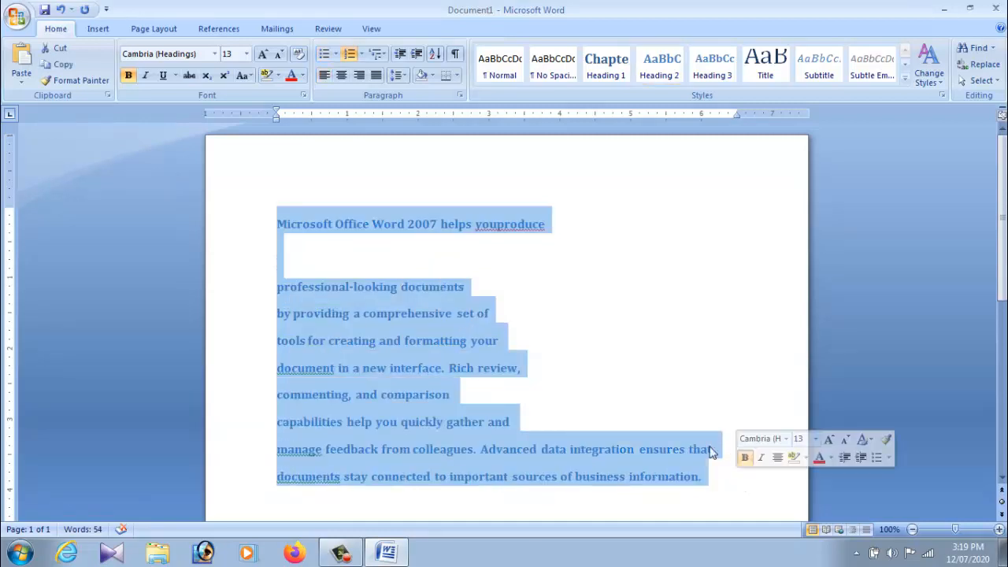
{"action": "left_click", "coordinate": [376, 53]}
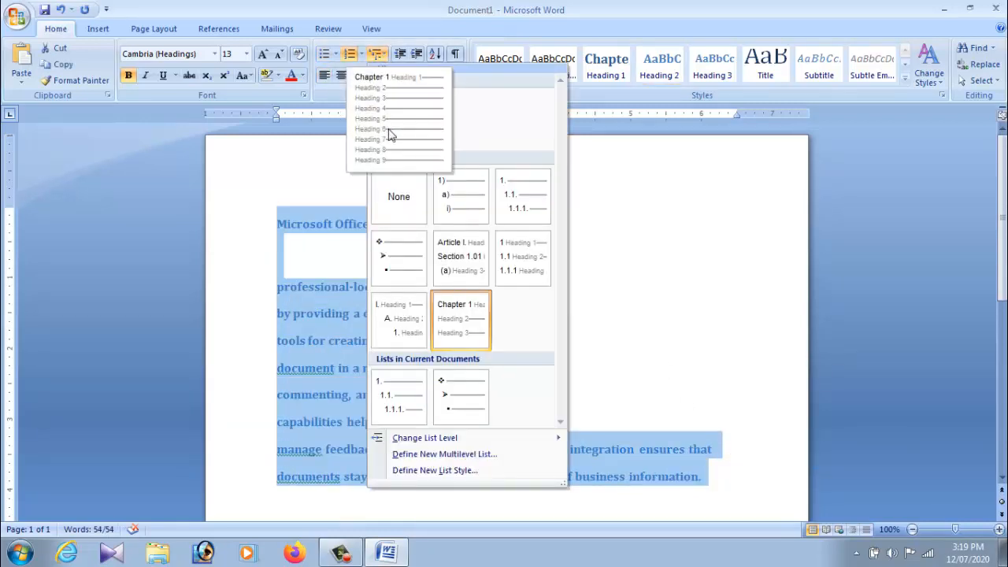
{"action": "left_click", "coordinate": [391, 195]}
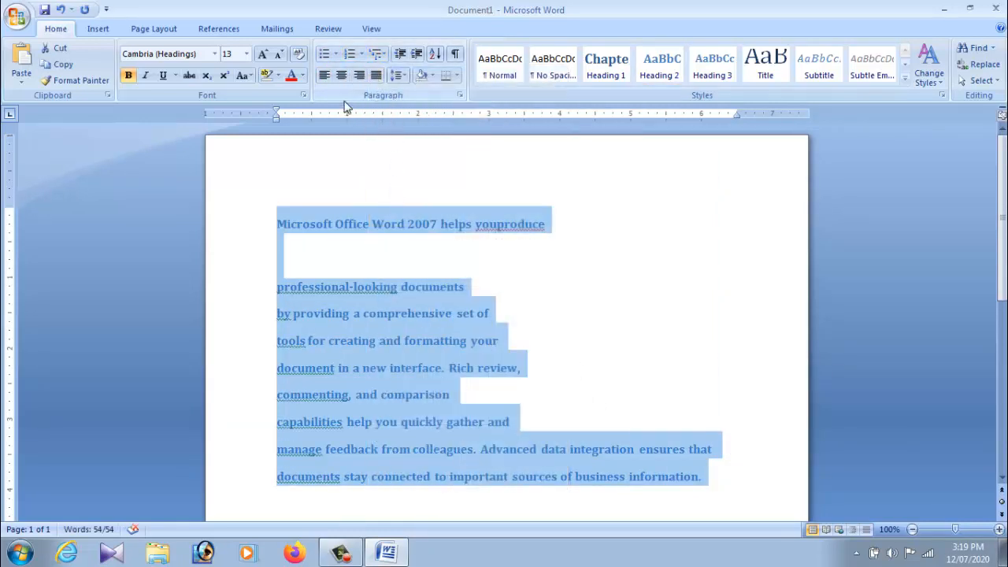
{"action": "left_click", "coordinate": [298, 55]}
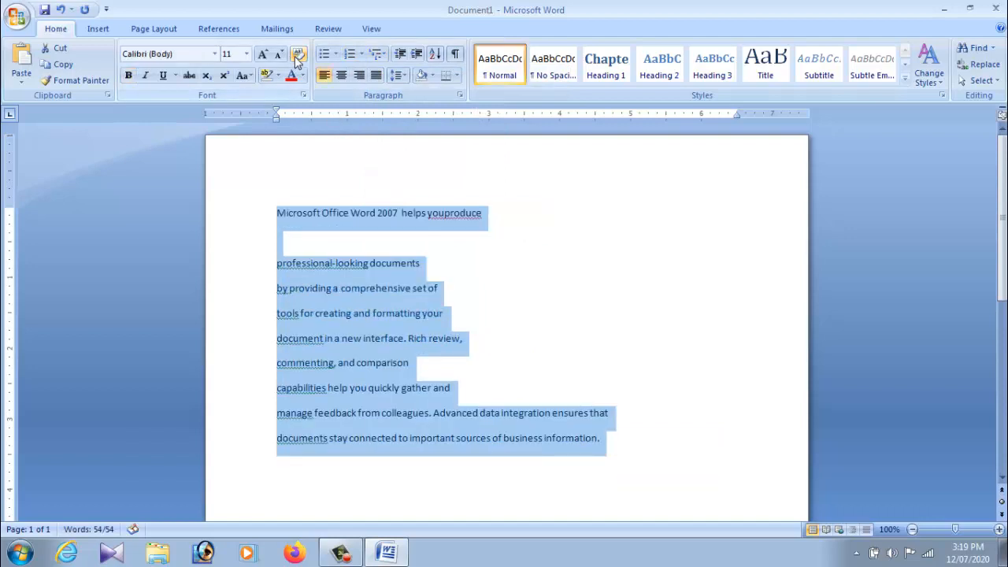
{"action": "left_click", "coordinate": [384, 178]}
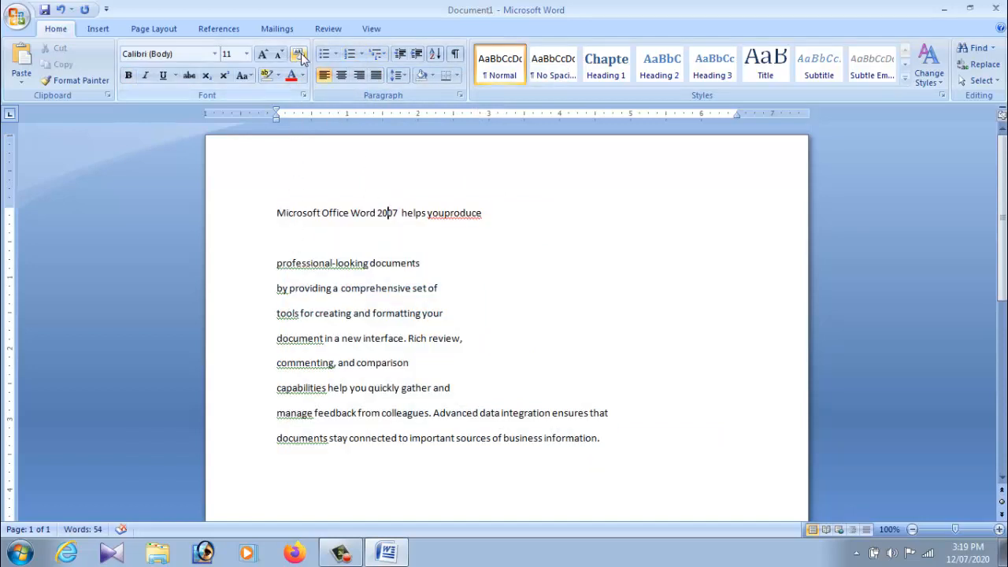
- Delete the empty line above "professional-looking documents"
{"action": "left_click_drag", "start_coordinate": [278, 222], "coordinate": [297, 229]}
{"action": "left_click", "coordinate": [296, 243]}
{"action": "left_click", "coordinate": [285, 269]}
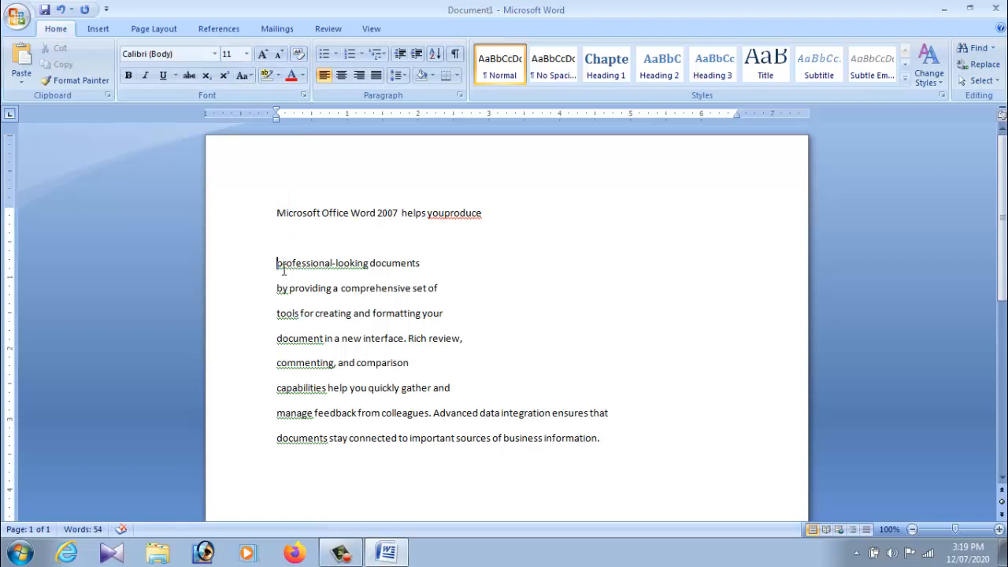
{"action": "key", "text": "BackSpace"}
{"action": "left_click", "coordinate": [479, 252]}
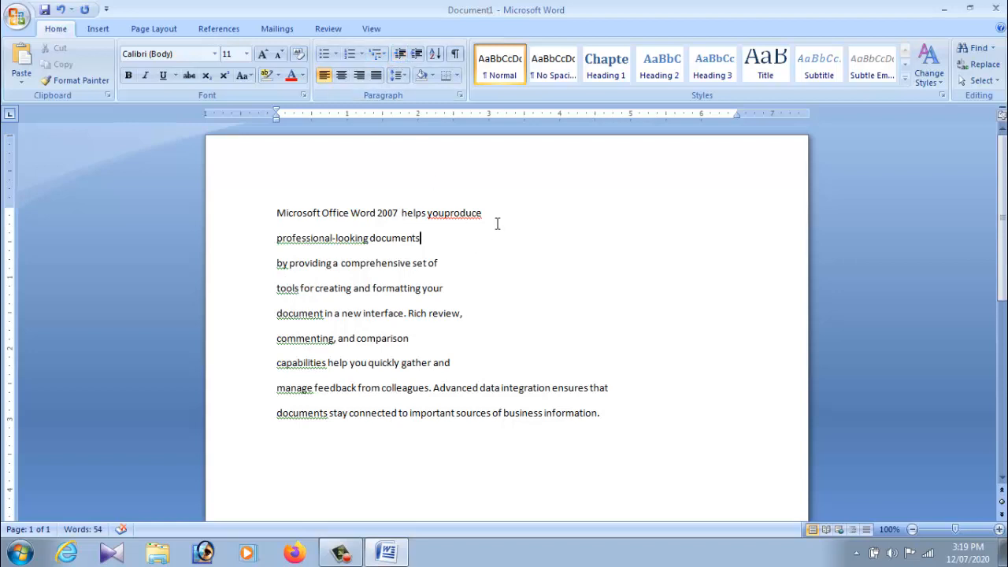
- Increase the indent of the first line, "Microsoft Office Word 2007 helps youproduce", by five levels and decrease it back to the margin
{"action": "left_click", "coordinate": [417, 54]}
{"action": "left_click", "coordinate": [416, 55]}
{"action": "left_click", "coordinate": [416, 54]}
{"action": "left_click", "coordinate": [417, 55]}
{"action": "left_click", "coordinate": [417, 54]}
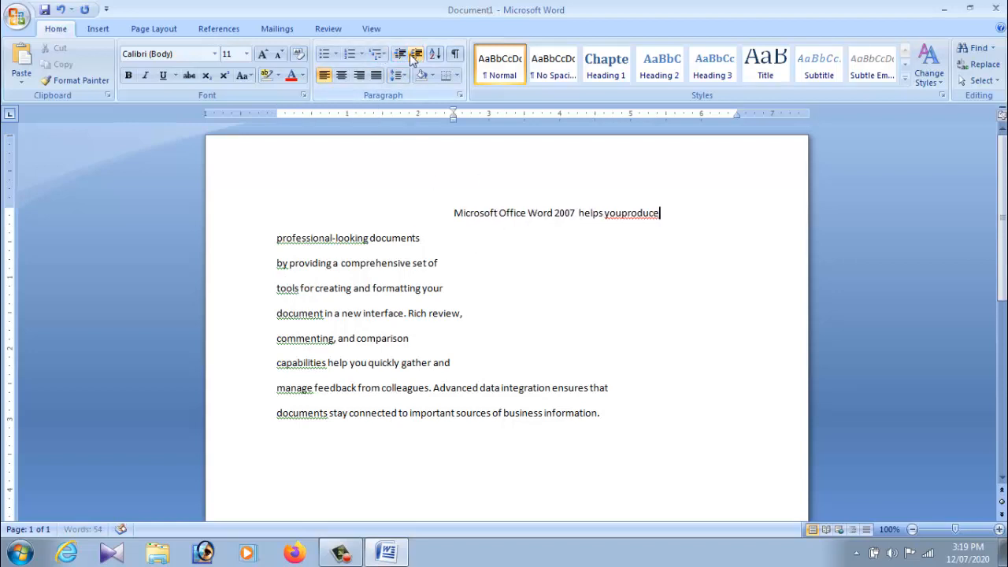
{"action": "left_click", "coordinate": [399, 54]}
{"action": "left_click", "coordinate": [399, 55]}
{"action": "left_click", "coordinate": [399, 55]}
{"action": "left_click", "coordinate": [399, 54]}
{"action": "left_click", "coordinate": [399, 55]}
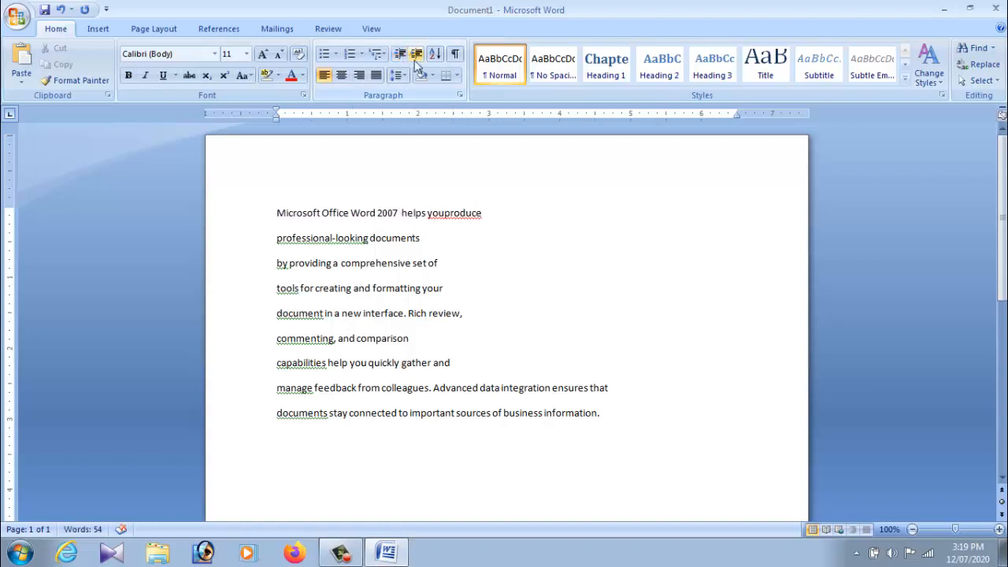
- Increase the indent of the line "professional-looking documents" by four levels and decrease it back to the margin
{"action": "left_click", "coordinate": [416, 55]}
{"action": "left_click", "coordinate": [416, 54]}
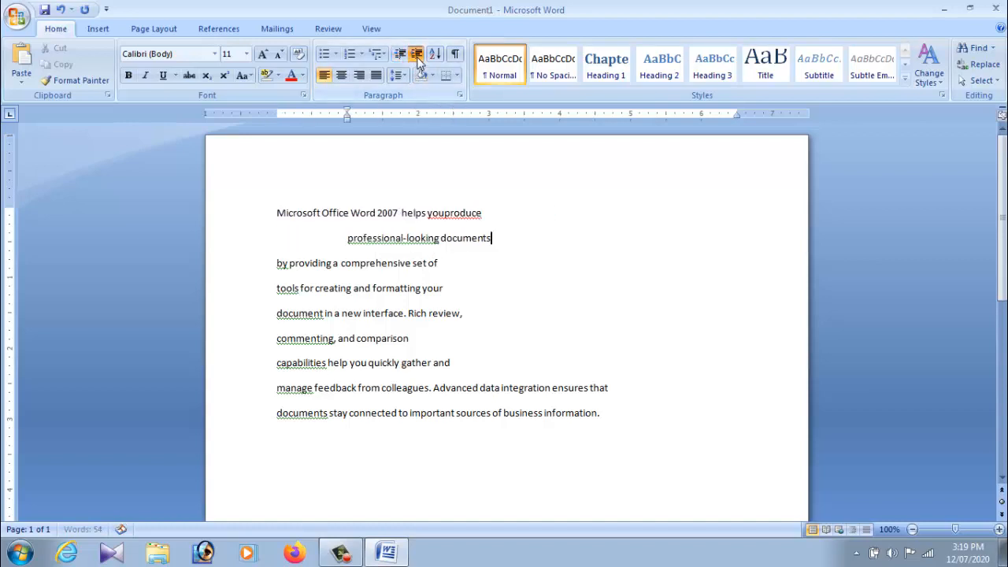
{"action": "left_click", "coordinate": [417, 54]}
{"action": "left_click", "coordinate": [416, 54]}
{"action": "left_click", "coordinate": [406, 58]}
{"action": "left_click", "coordinate": [406, 58]}
{"action": "left_click", "coordinate": [406, 58]}
{"action": "left_click", "coordinate": [407, 58]}
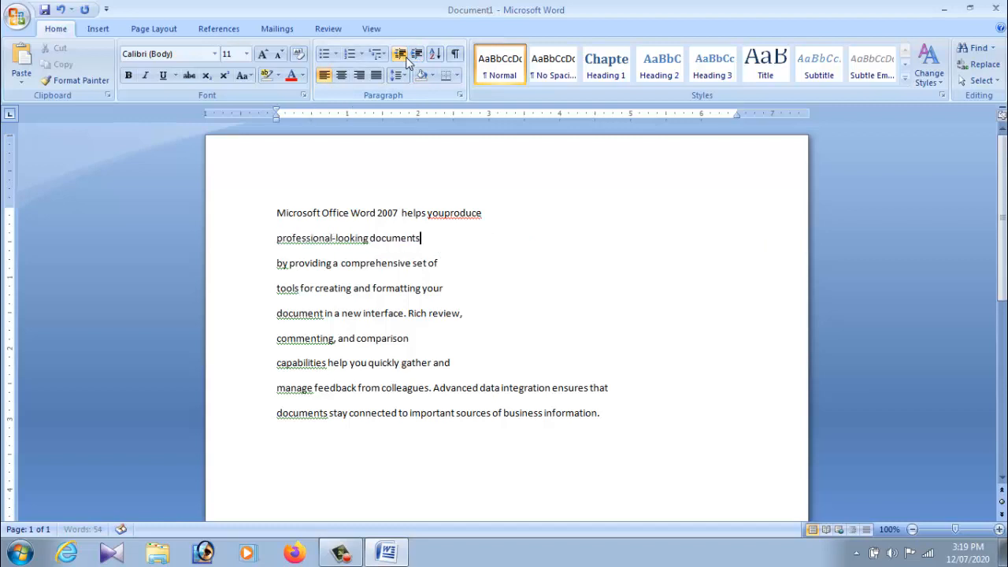
- Sort all the sample text lines by paragraphs, with the type Number, in ascending order and without a header row
{"action": "left_click", "coordinate": [434, 55]}
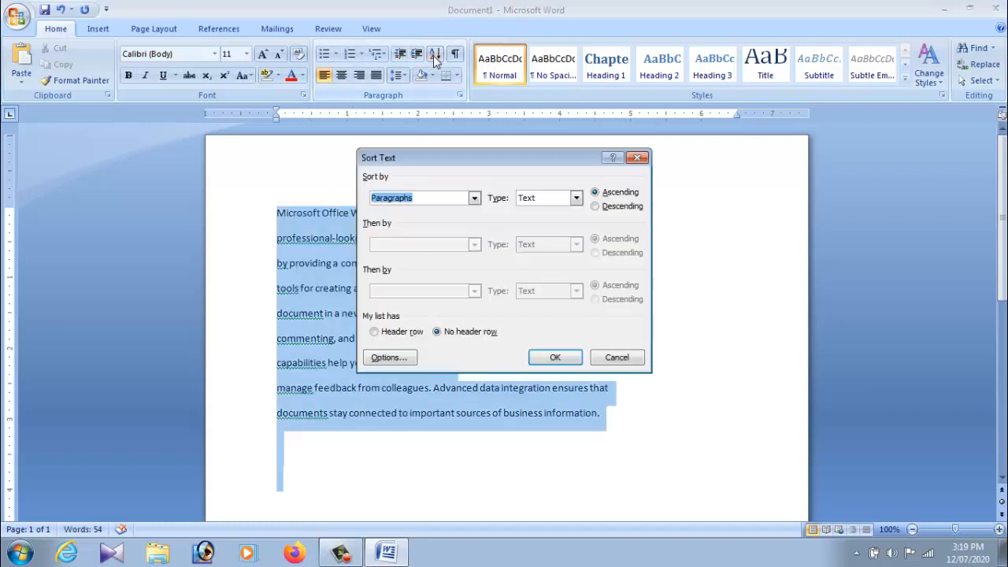
{"action": "left_click", "coordinate": [637, 157]}
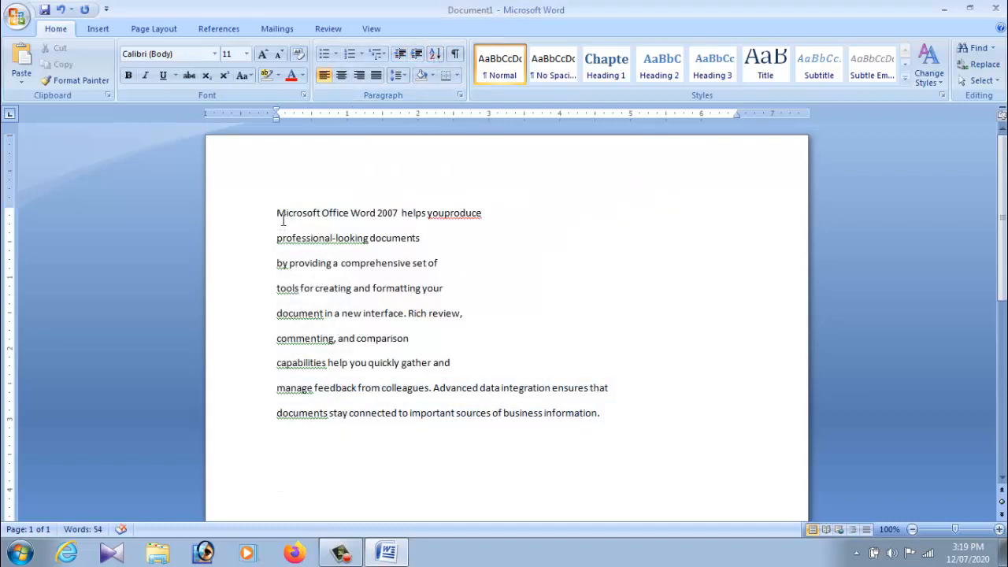
{"action": "left_click_drag", "start_coordinate": [283, 219], "coordinate": [619, 438]}
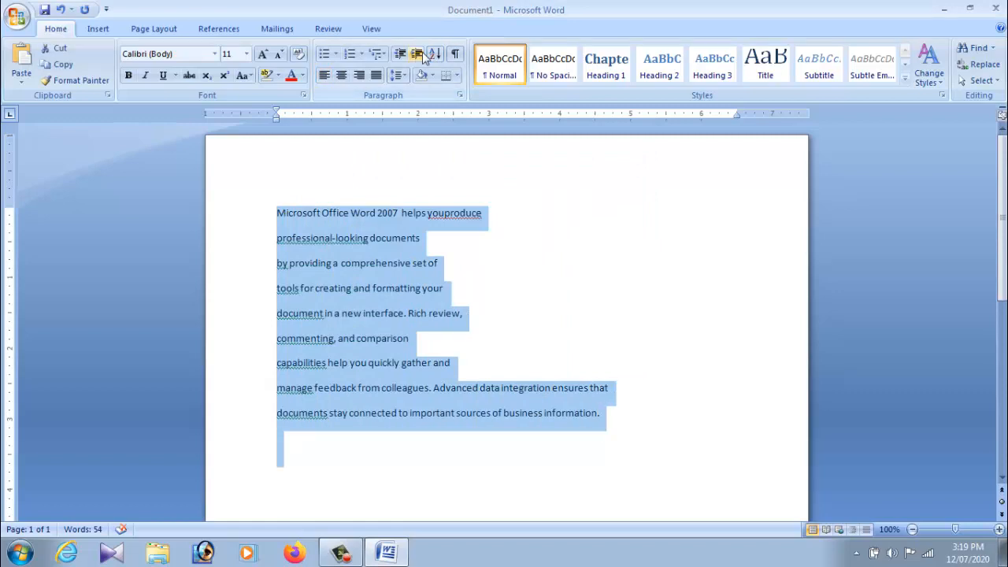
{"action": "left_click", "coordinate": [435, 55]}
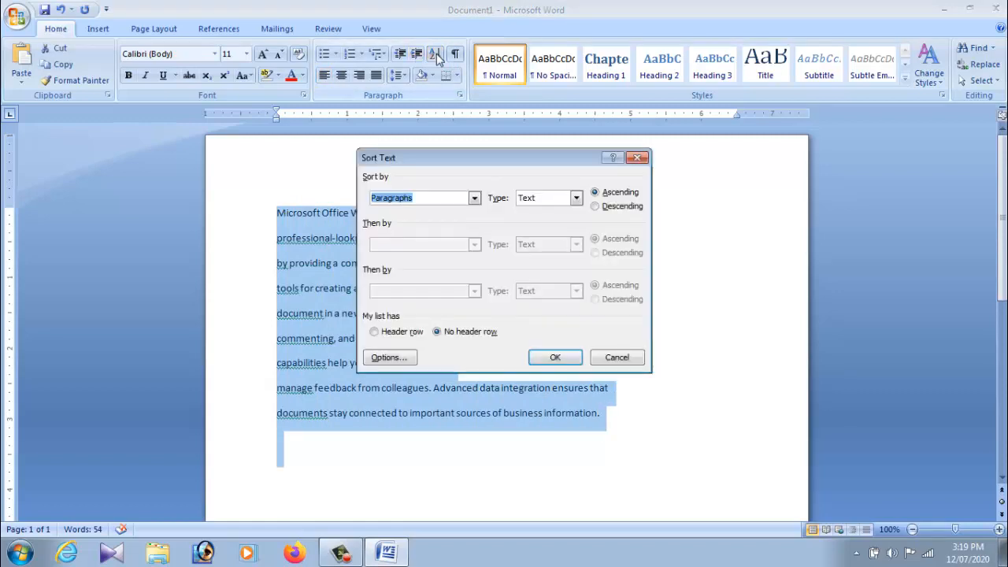
{"action": "left_click", "coordinate": [475, 198]}
{"action": "left_click", "coordinate": [478, 202]}
{"action": "left_click", "coordinate": [576, 199]}
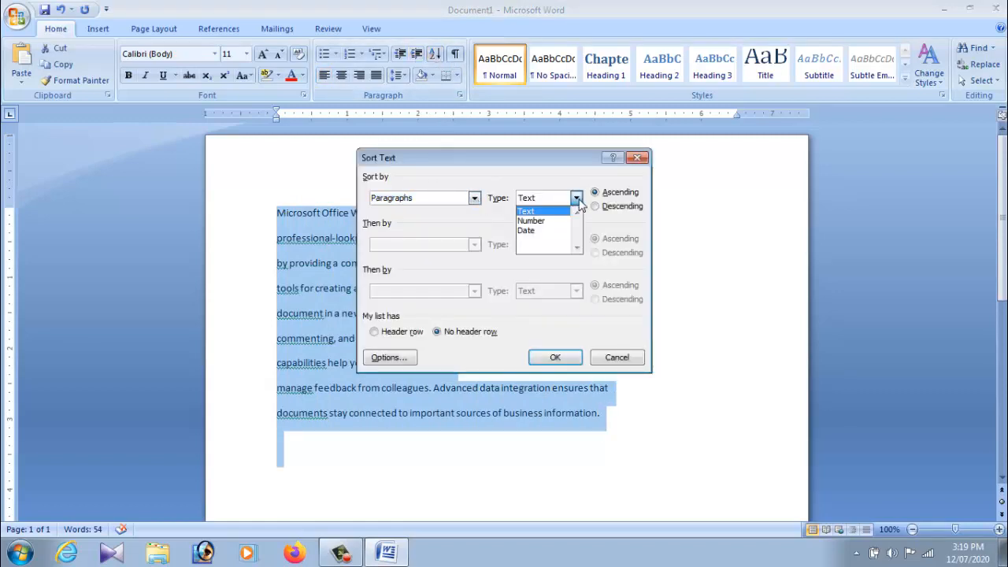
{"action": "left_click", "coordinate": [570, 220]}
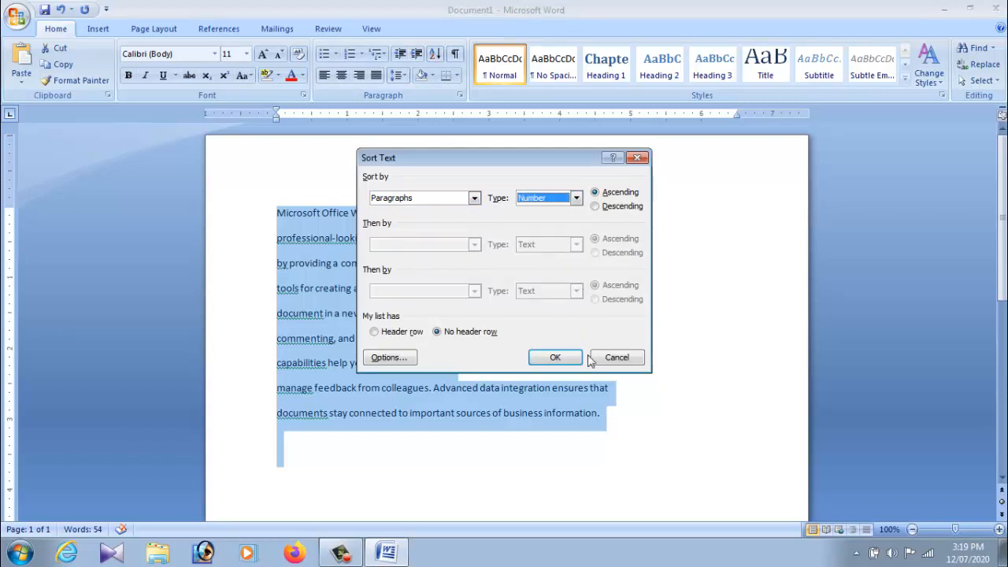
{"action": "left_click", "coordinate": [555, 357]}
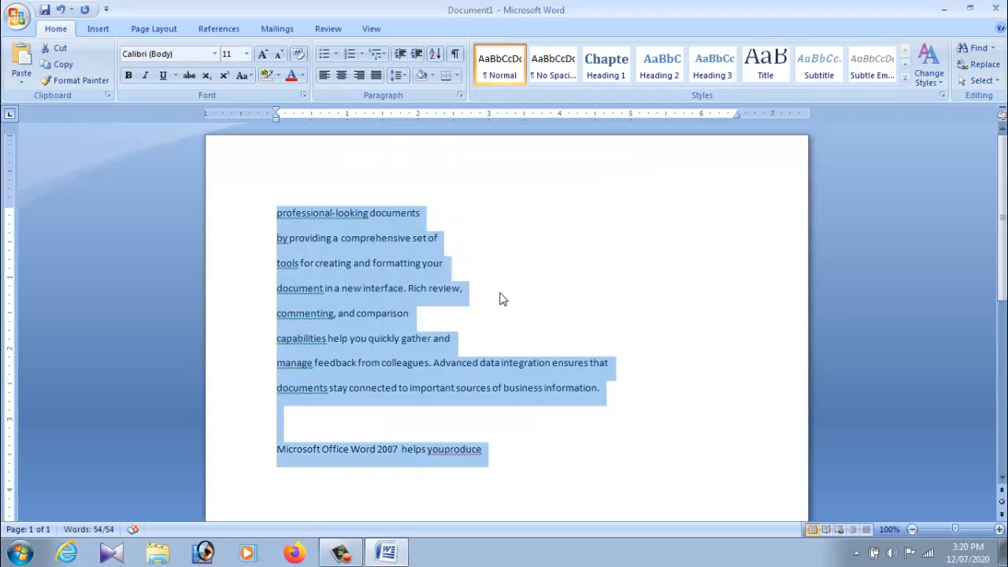
{"action": "left_click", "coordinate": [502, 298]}
{"action": "key", "text": "ctrl+a"}
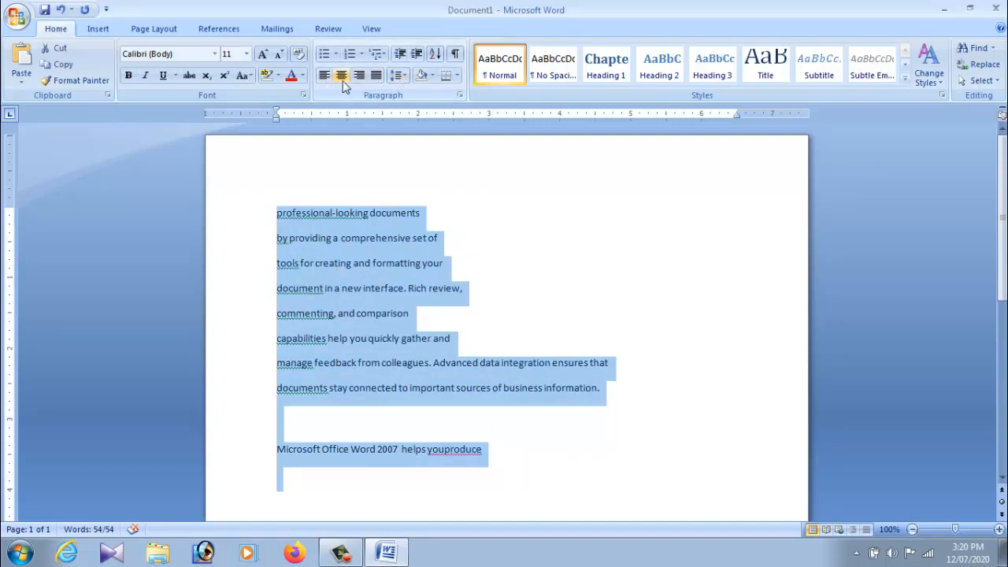
{"action": "left_click", "coordinate": [405, 75]}
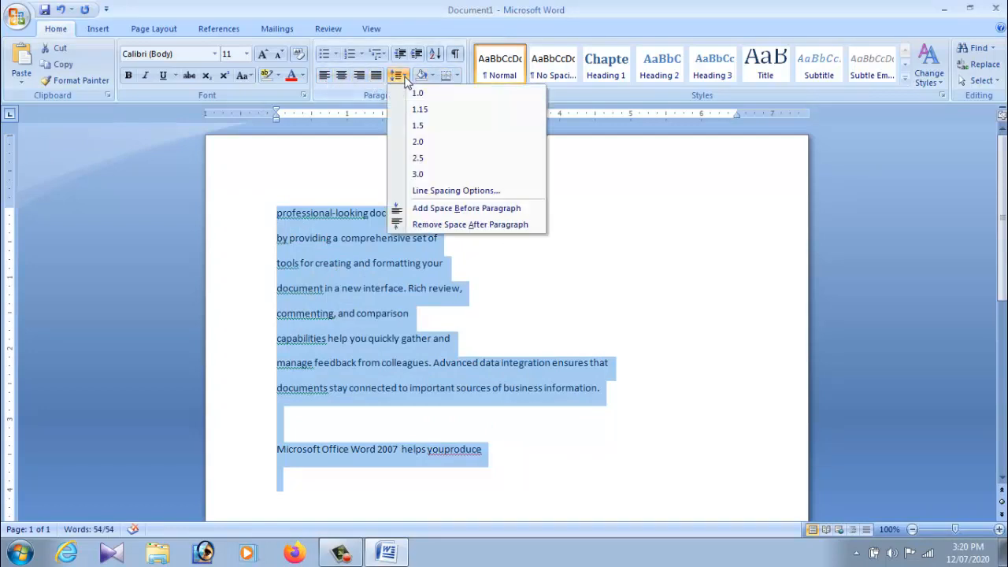
{"action": "left_click", "coordinate": [575, 310]}
{"action": "left_click", "coordinate": [319, 226]}
{"action": "left_click_drag", "start_coordinate": [304, 237], "coordinate": [425, 237]}
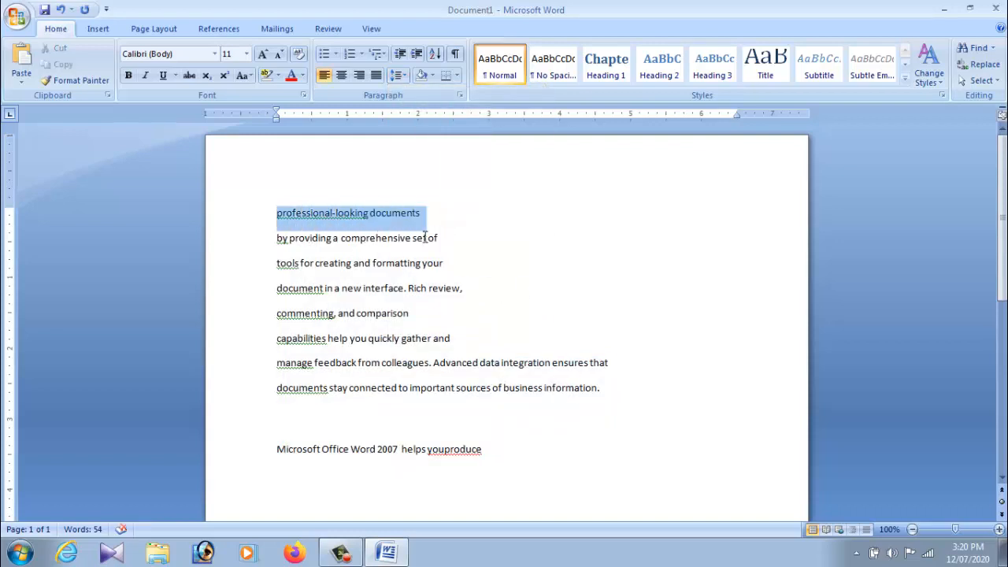
{"action": "left_click", "coordinate": [439, 238]}
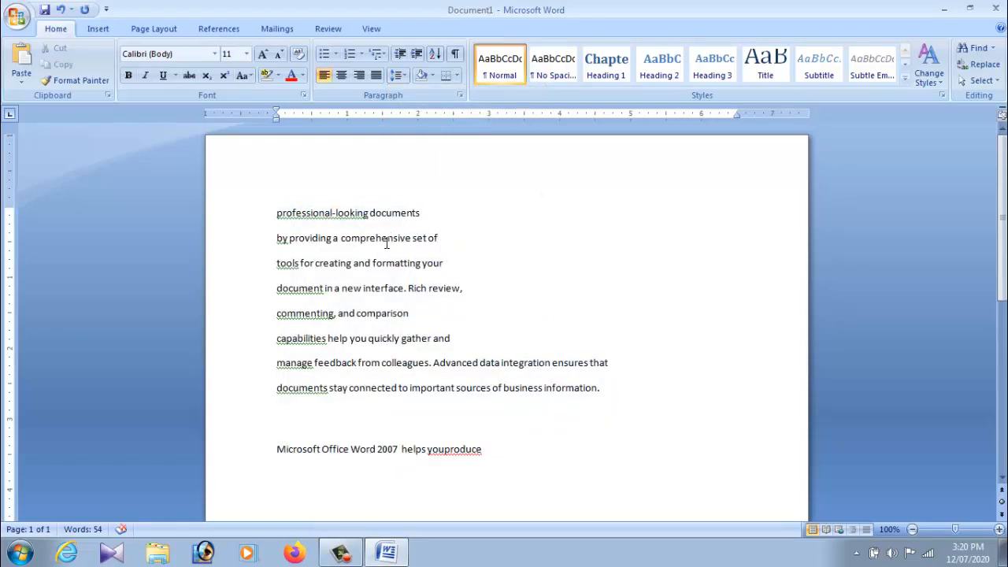
- Set the line spacing of the whole text, from "professional-looking documents" to "Microsoft Office Word 2007 helps youproduce", to 3.0
{"action": "left_click_drag", "start_coordinate": [277, 214], "coordinate": [531, 462]}
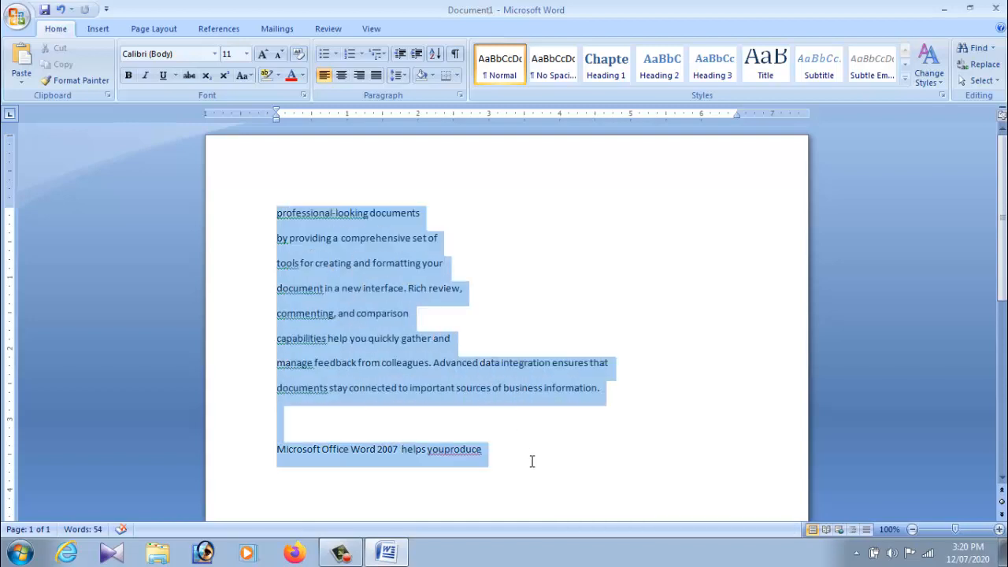
{"action": "left_click", "coordinate": [400, 75]}
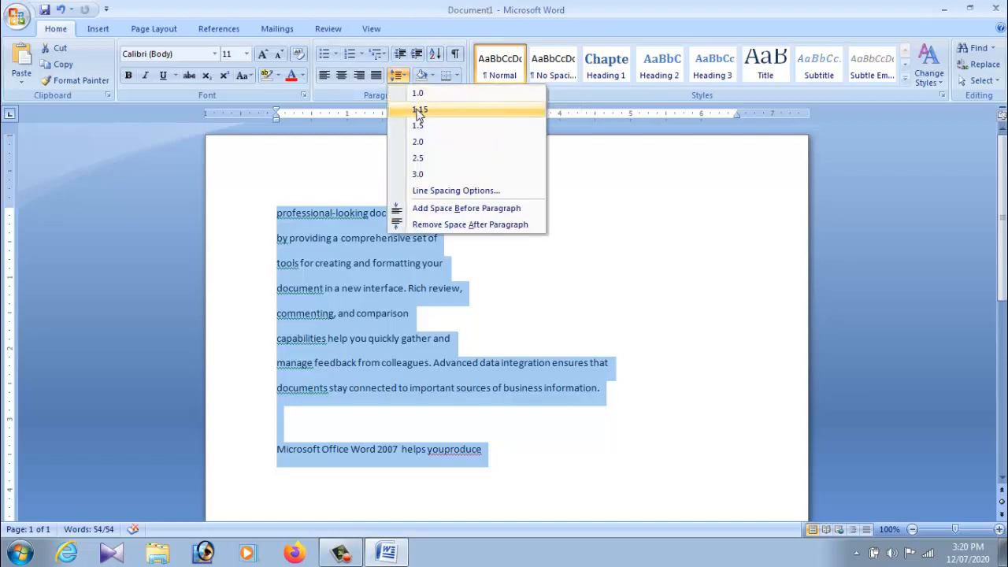
{"action": "left_click", "coordinate": [418, 174]}
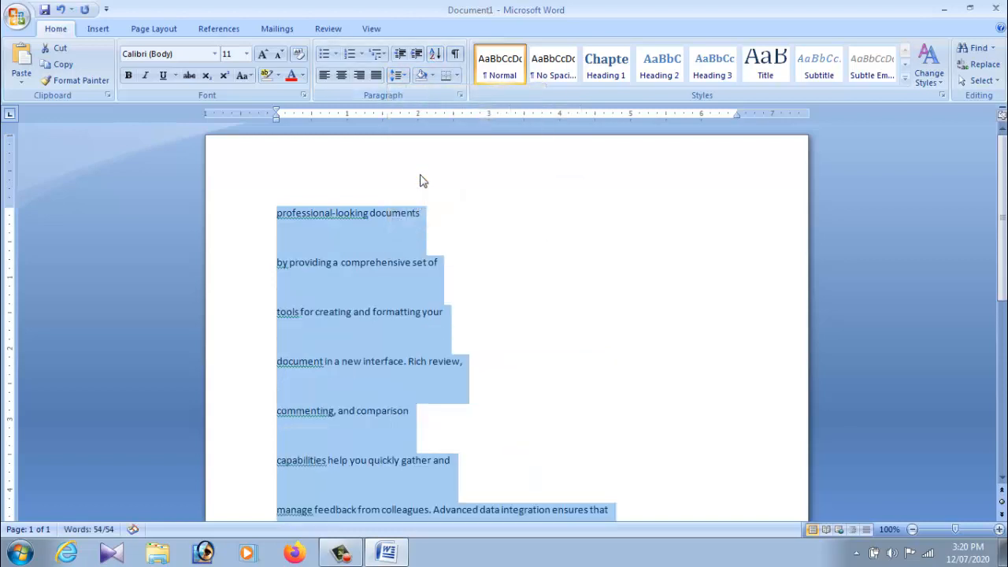
{"action": "left_click", "coordinate": [435, 281]}
{"action": "scroll", "coordinate": [513, 289], "scroll_direction": "down", "scroll_amount": 6}
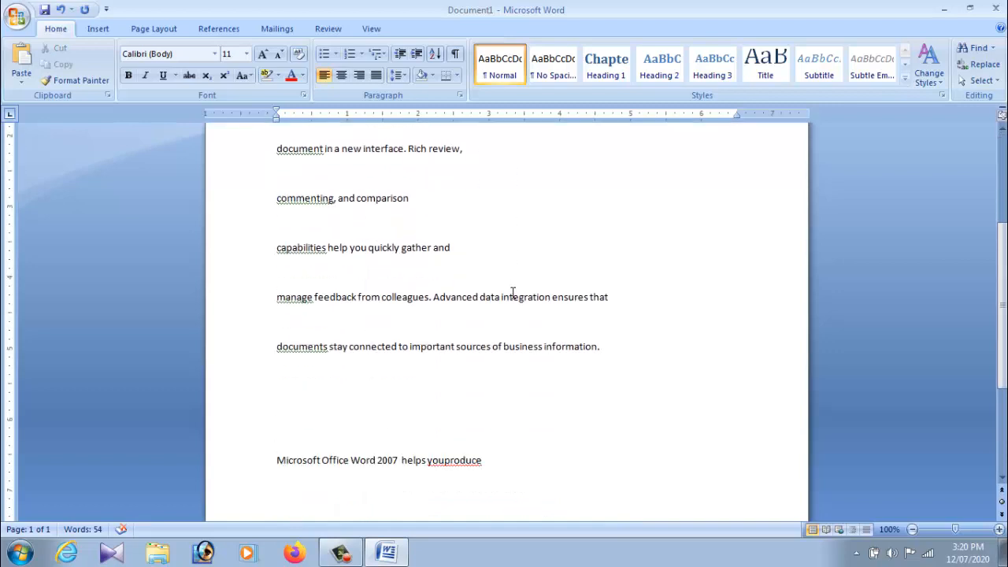
- Set the line spacing to 1.0 for the lines from "professional-looking documents" through "manage feedback from colleagues"
{"action": "scroll", "coordinate": [513, 292], "scroll_direction": "up", "scroll_amount": 3}
{"action": "scroll", "coordinate": [383, 278], "scroll_direction": "up", "scroll_amount": 1}
{"action": "left_click_drag", "start_coordinate": [277, 187], "coordinate": [609, 482]}
{"action": "left_click", "coordinate": [397, 75]}
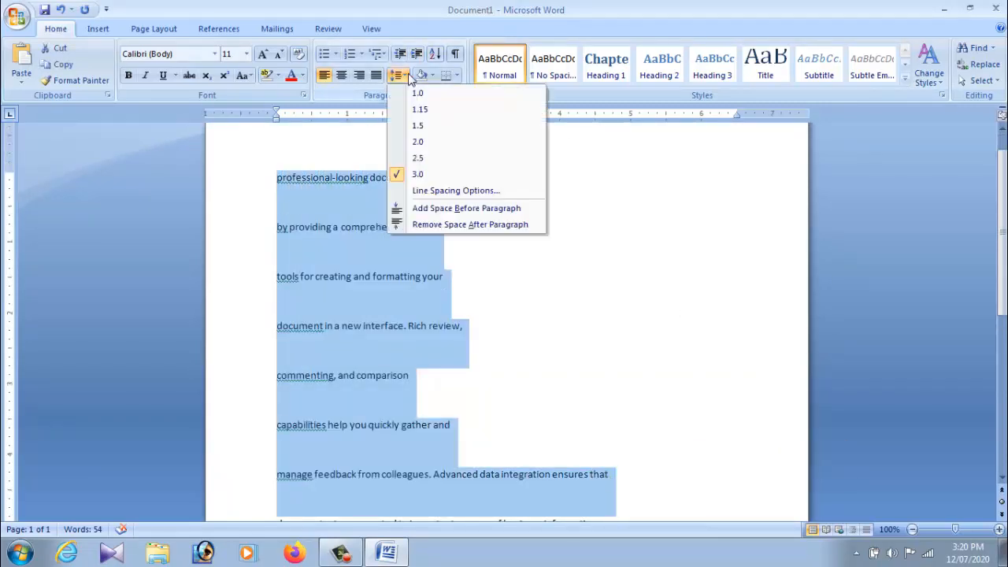
{"action": "left_click", "coordinate": [416, 93]}
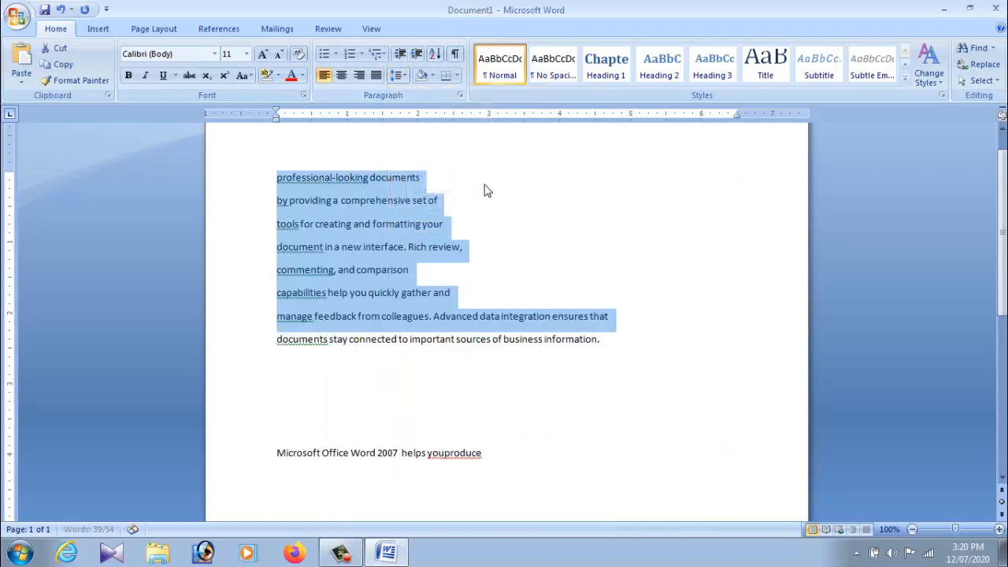
- Remove the space after paragraph from "professional-looking documents" through the empty line below "documents stay connected to important sources"
{"action": "left_click", "coordinate": [487, 190]}
{"action": "left_click_drag", "start_coordinate": [282, 179], "coordinate": [747, 408]}
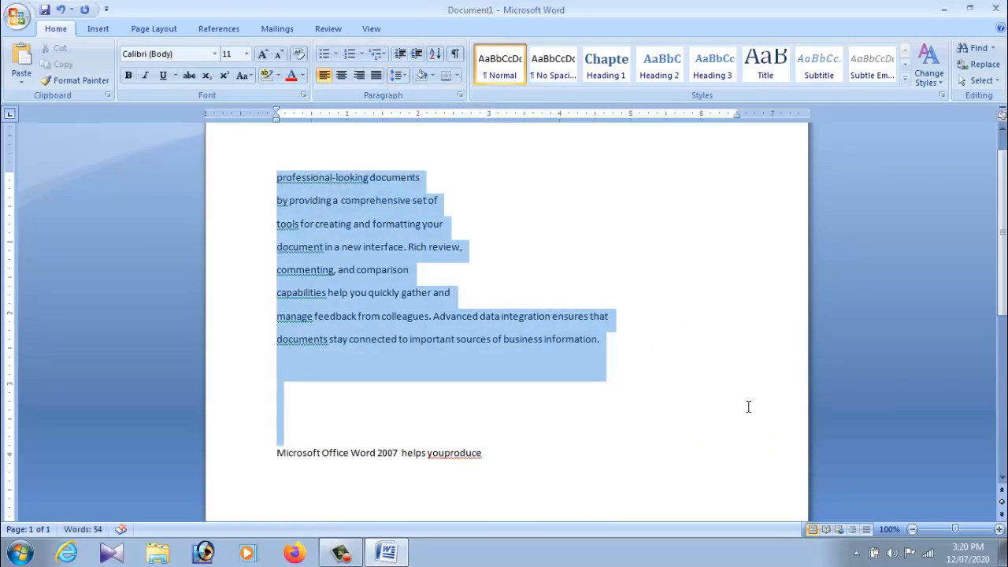
{"action": "left_click", "coordinate": [397, 74]}
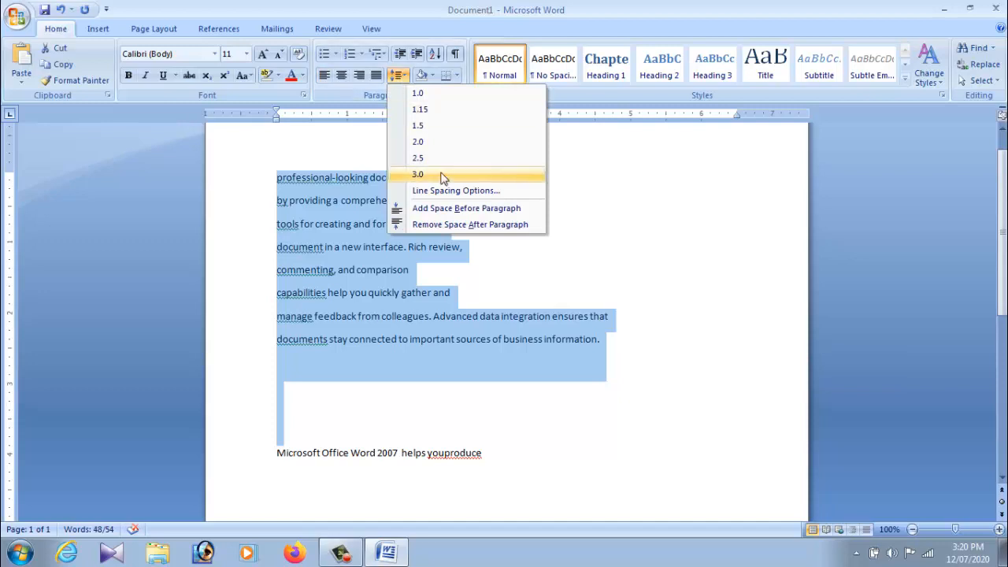
{"action": "left_click", "coordinate": [463, 224]}
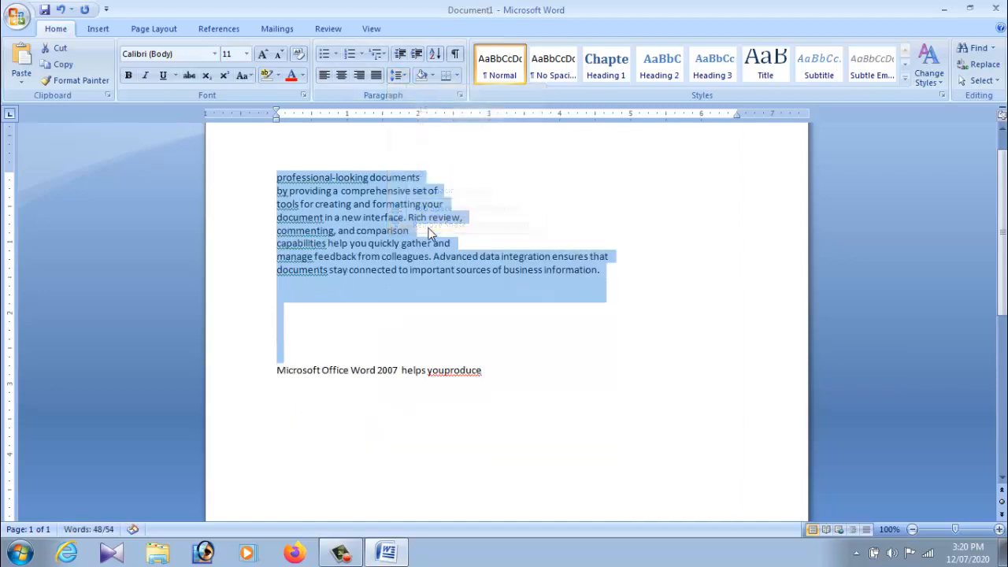
{"action": "left_click", "coordinate": [429, 318]}
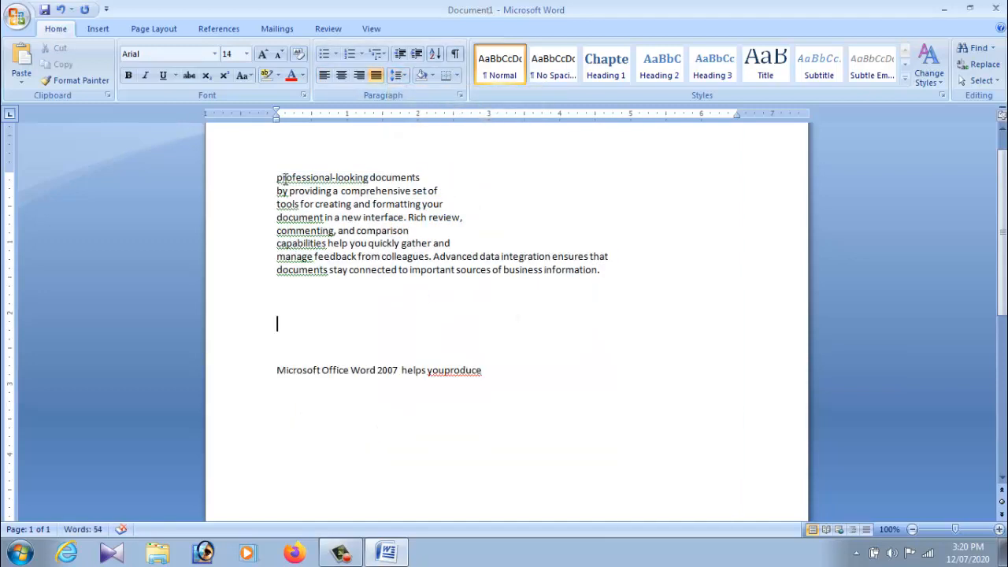
{"action": "left_click_drag", "start_coordinate": [284, 178], "coordinate": [561, 341]}
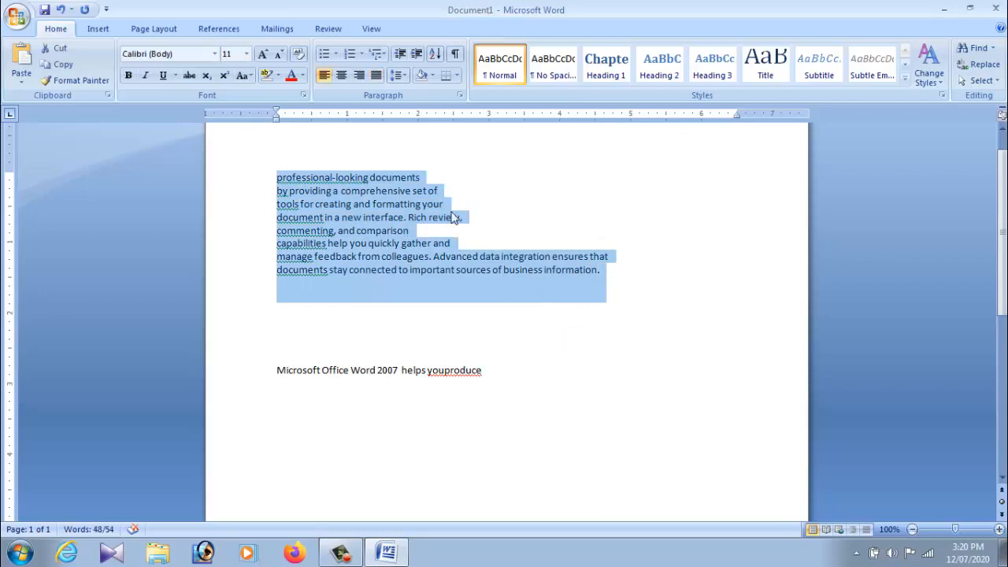
{"action": "left_click", "coordinate": [432, 76]}
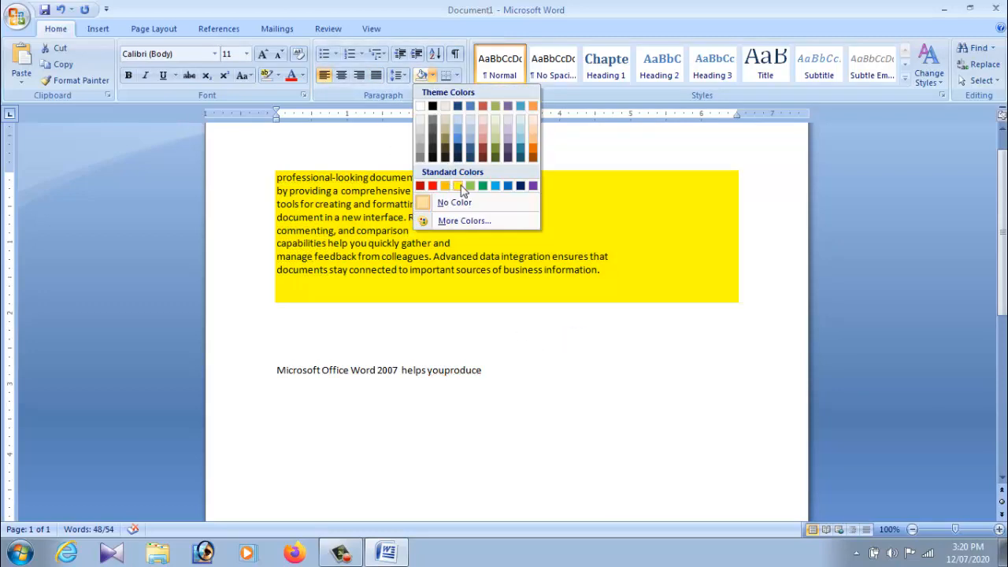
{"action": "left_click", "coordinate": [538, 377]}
{"action": "left_click_drag", "start_coordinate": [449, 180], "coordinate": [279, 183]}
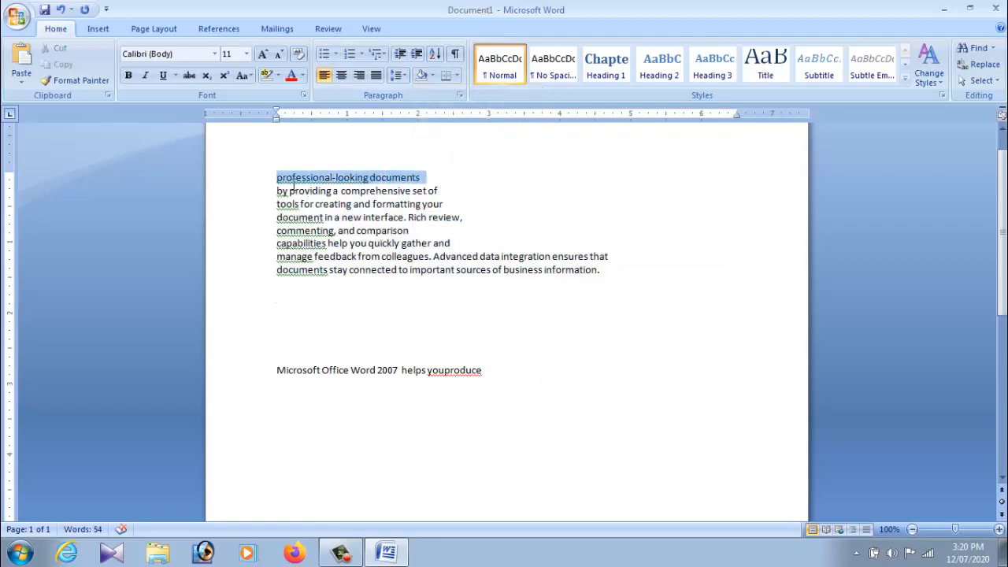
{"action": "left_click", "coordinate": [432, 76]}
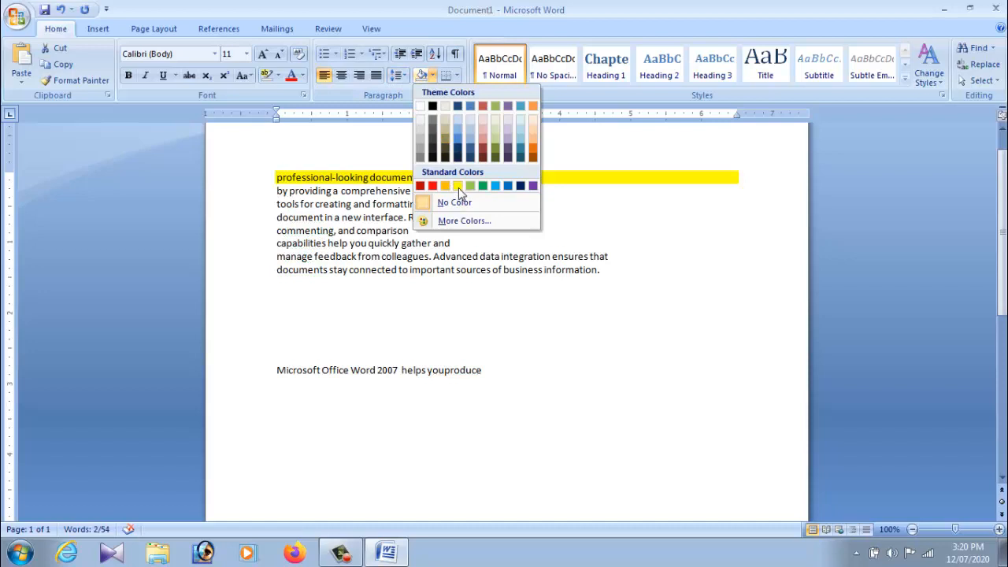
{"action": "key", "text": "Escape"}
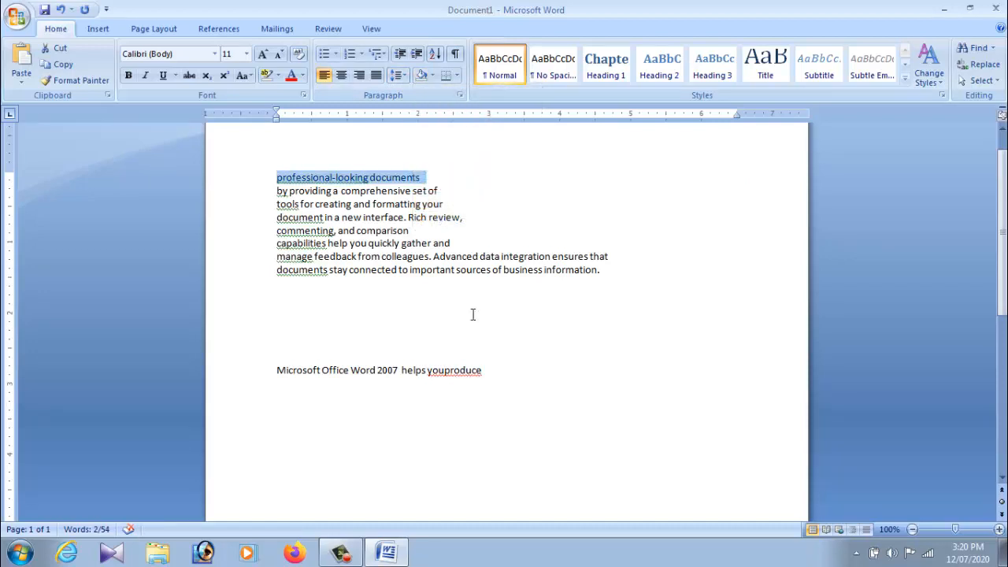
- Apply the standard orange paragraph shading to the line "by providing a comprehensive set of"
{"action": "left_click_drag", "start_coordinate": [285, 195], "coordinate": [444, 193]}
{"action": "left_click", "coordinate": [431, 77]}
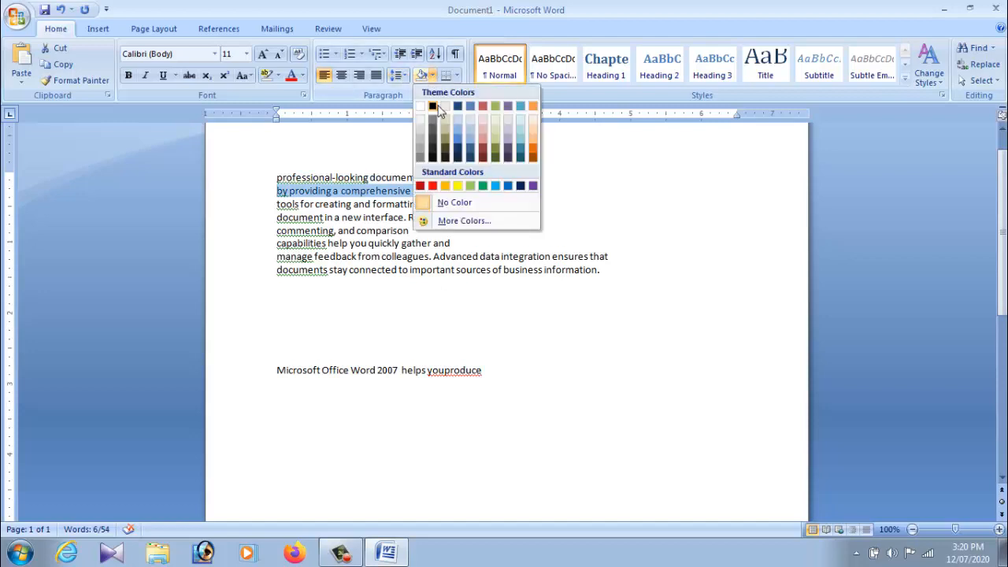
{"action": "left_click", "coordinate": [447, 188]}
{"action": "left_click", "coordinate": [457, 269]}
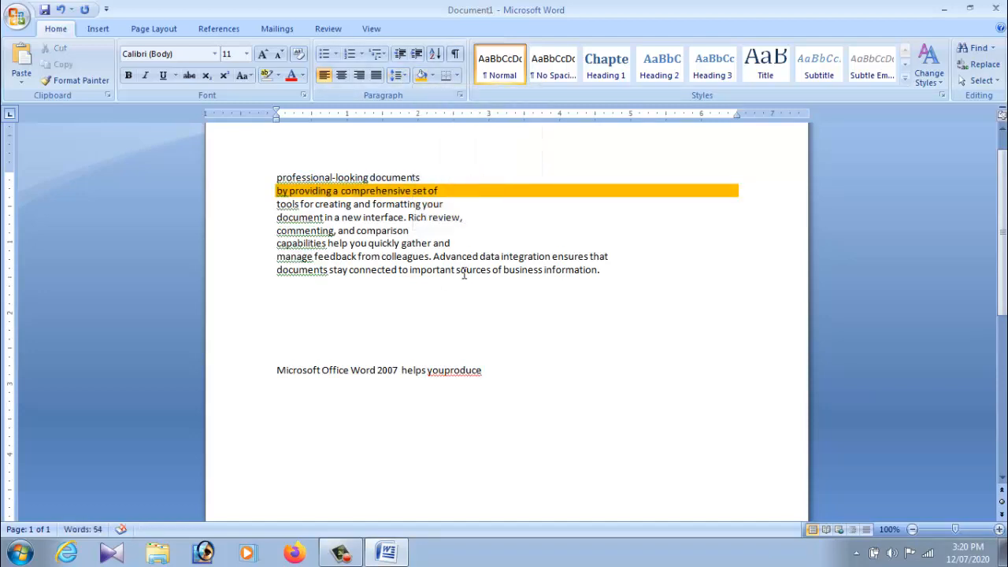
- Apply yellow paragraph shading to the line "document in a new interface. Rich review," from its word "review,"
{"action": "left_click_drag", "start_coordinate": [431, 219], "coordinate": [470, 219]}
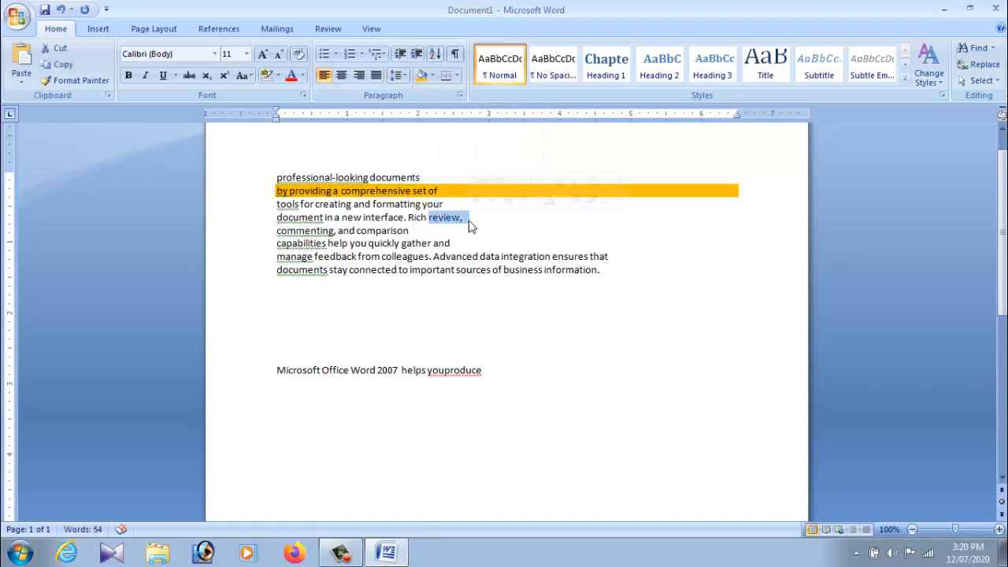
{"action": "left_click", "coordinate": [432, 76]}
{"action": "left_click", "coordinate": [457, 185]}
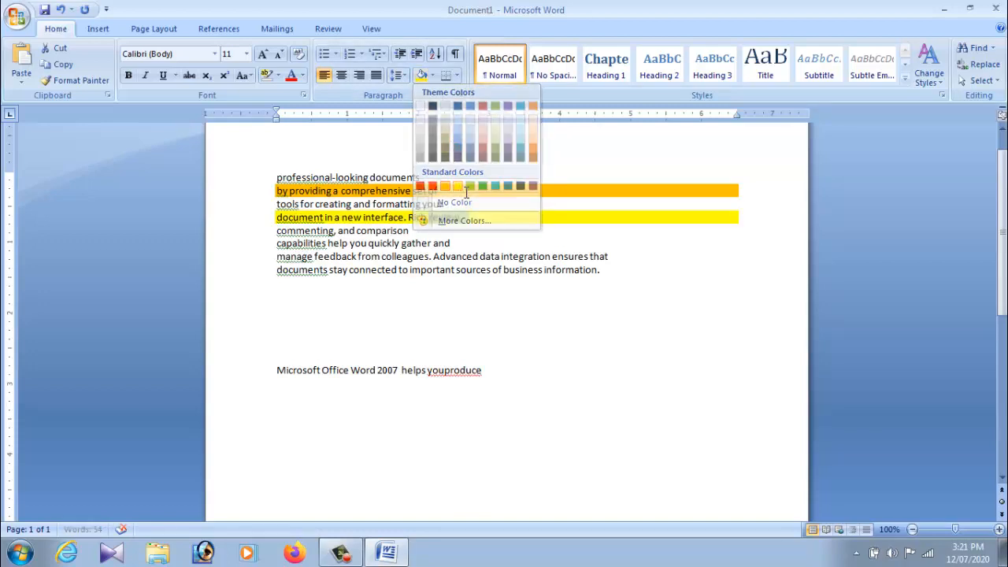
{"action": "left_click", "coordinate": [471, 233]}
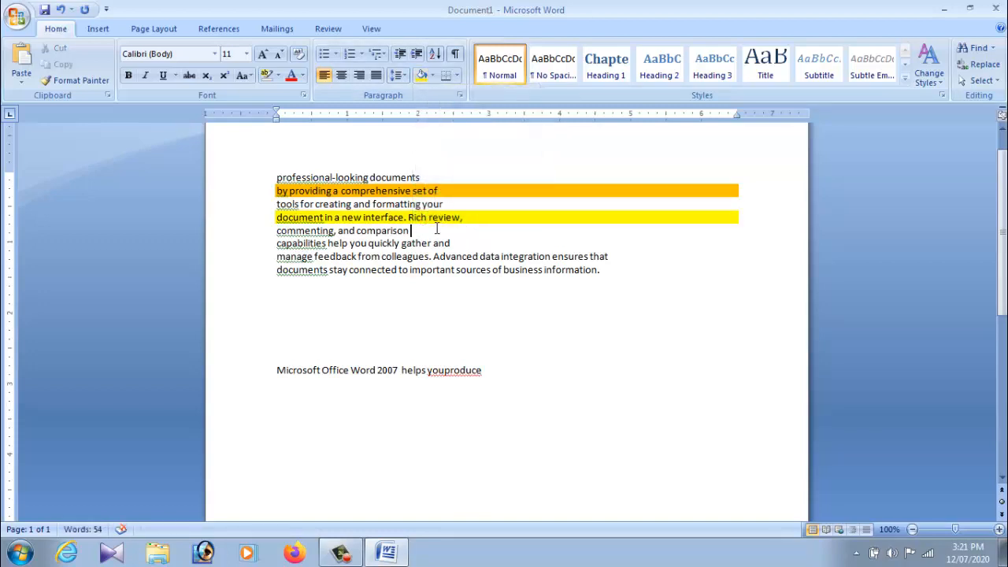
- Change the font color of "document in a new interface. Rich review" in the yellow-shaded line to red
{"action": "left_click_drag", "start_coordinate": [466, 219], "coordinate": [276, 219]}
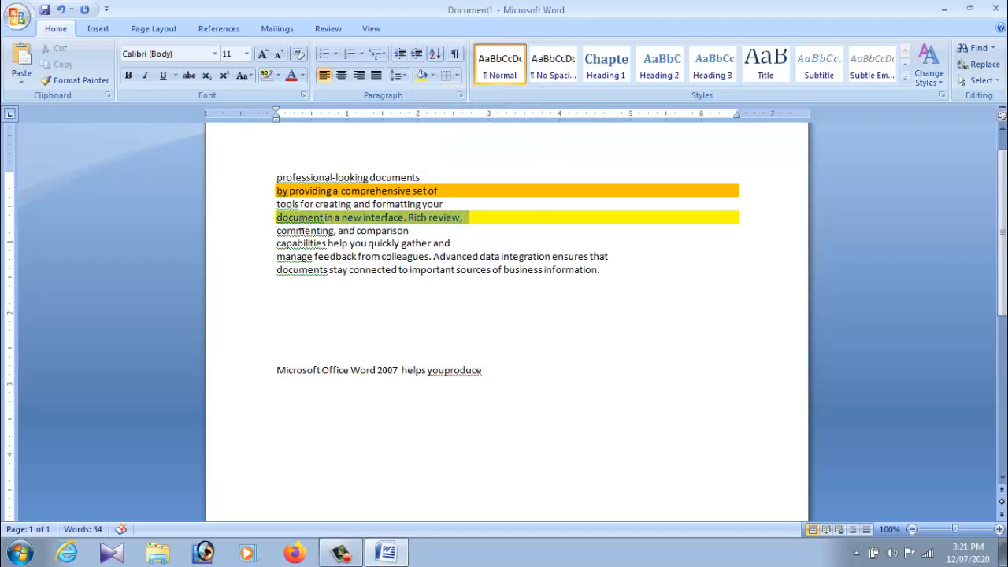
{"action": "left_click", "coordinate": [336, 256]}
{"action": "mouse_move", "coordinate": [466, 227]}
{"action": "left_mouse_down"}
{"action": "mouse_move", "coordinate": [276, 220]}
{"action": "mouse_move", "coordinate": [275, 177]}
{"action": "mouse_move", "coordinate": [276, 220]}
{"action": "left_mouse_up"}
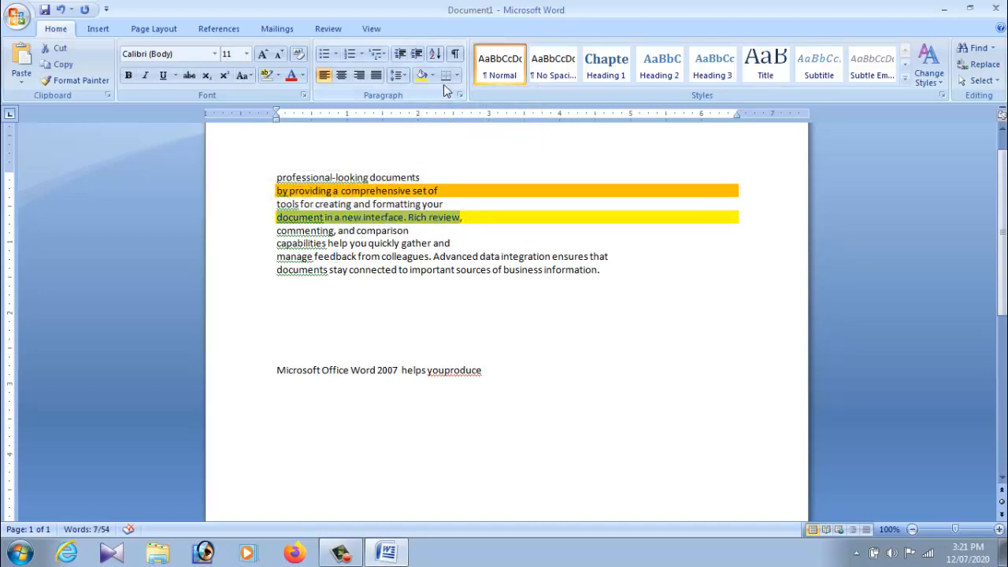
{"action": "left_click", "coordinate": [304, 76]}
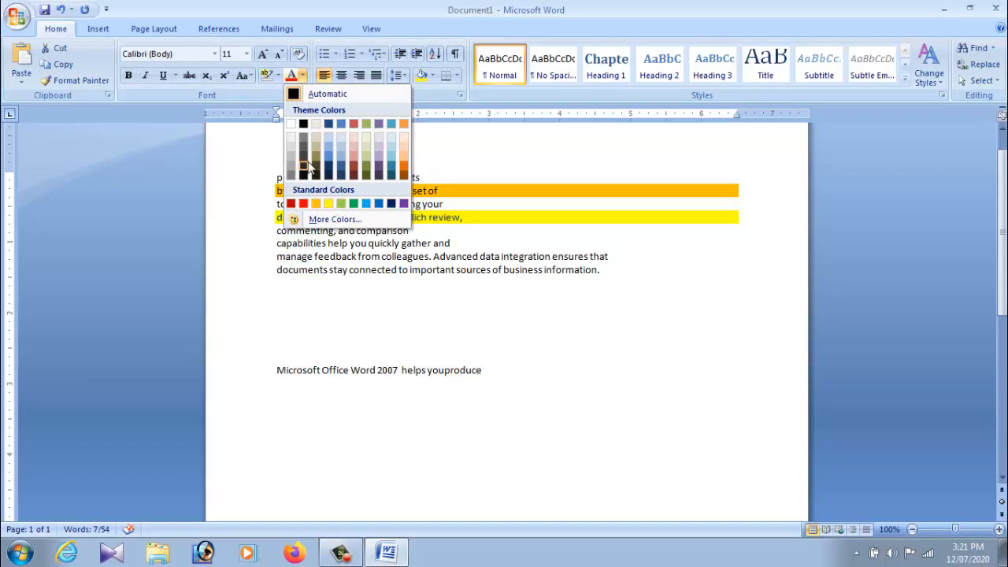
{"action": "left_click", "coordinate": [316, 204]}
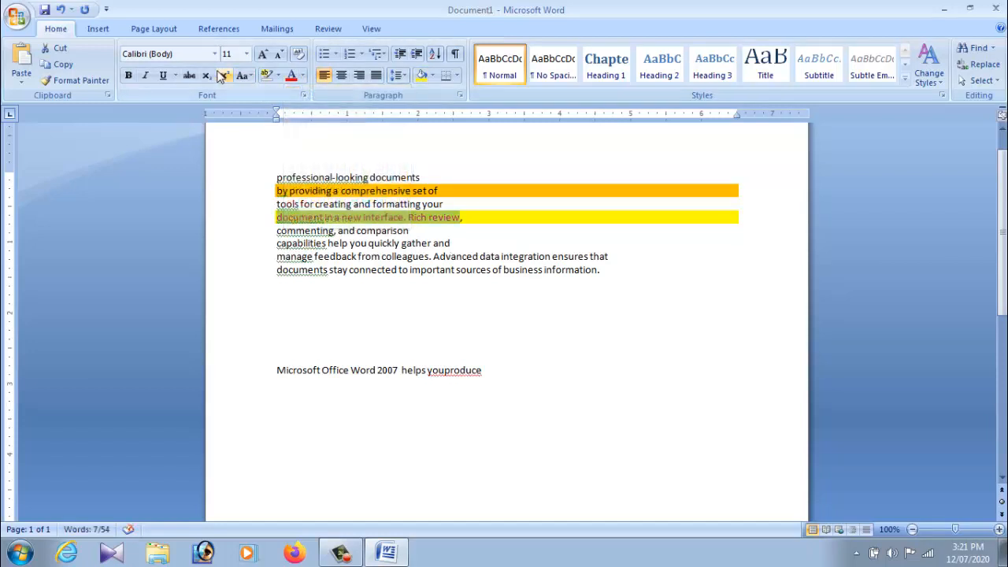
- Bold the red text "document in a new interface. Rich review" in the yellow-shaded line
{"action": "left_click", "coordinate": [129, 75]}
{"action": "left_click", "coordinate": [392, 256]}
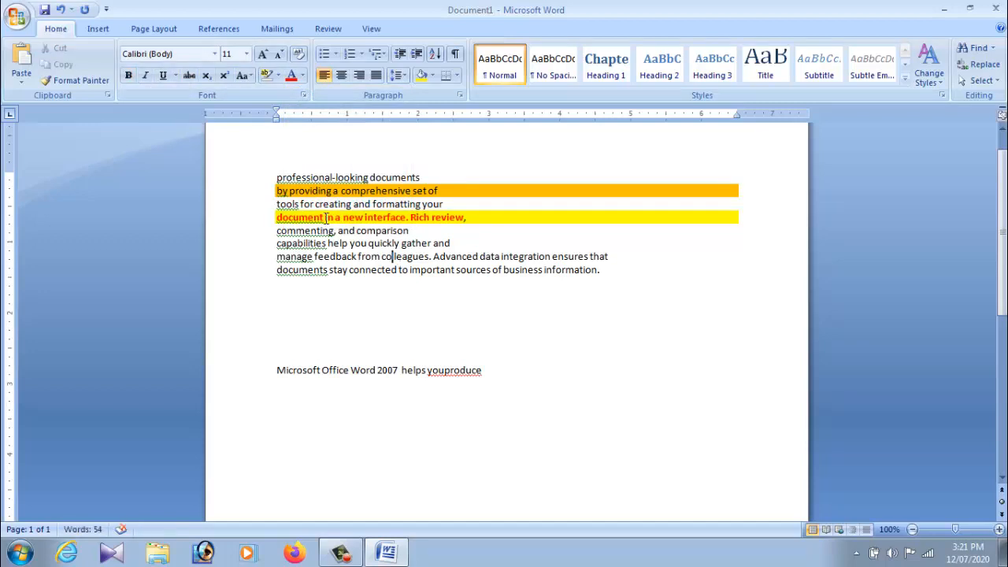
- Enlarge the text from "professional-looking documents" through "information." to font size 16 and leave it without bold formatting
{"action": "left_click_drag", "start_coordinate": [276, 177], "coordinate": [617, 315]}
{"action": "left_click", "coordinate": [128, 75]}
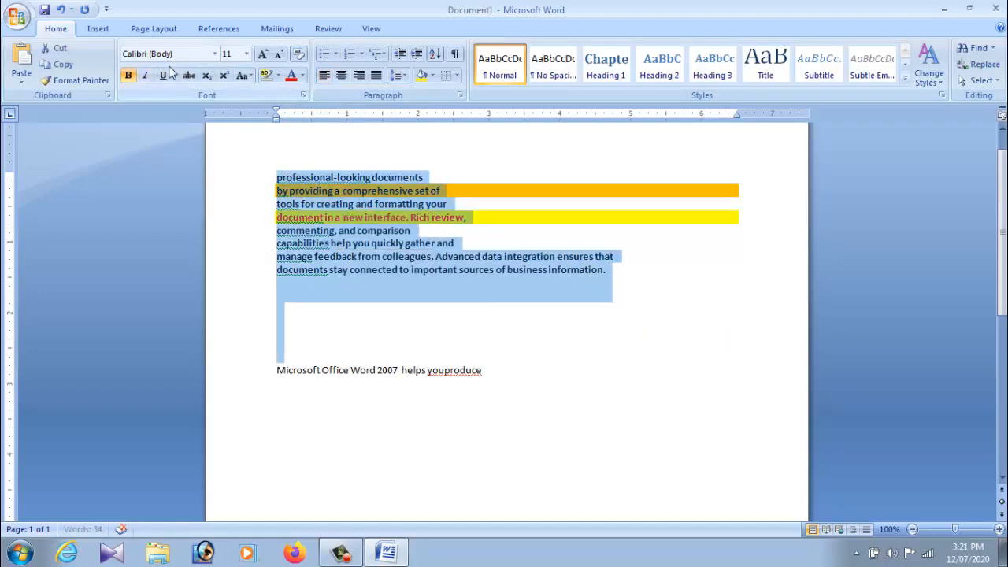
{"action": "left_click", "coordinate": [263, 54]}
{"action": "left_click", "coordinate": [263, 55]}
{"action": "left_click", "coordinate": [263, 54]}
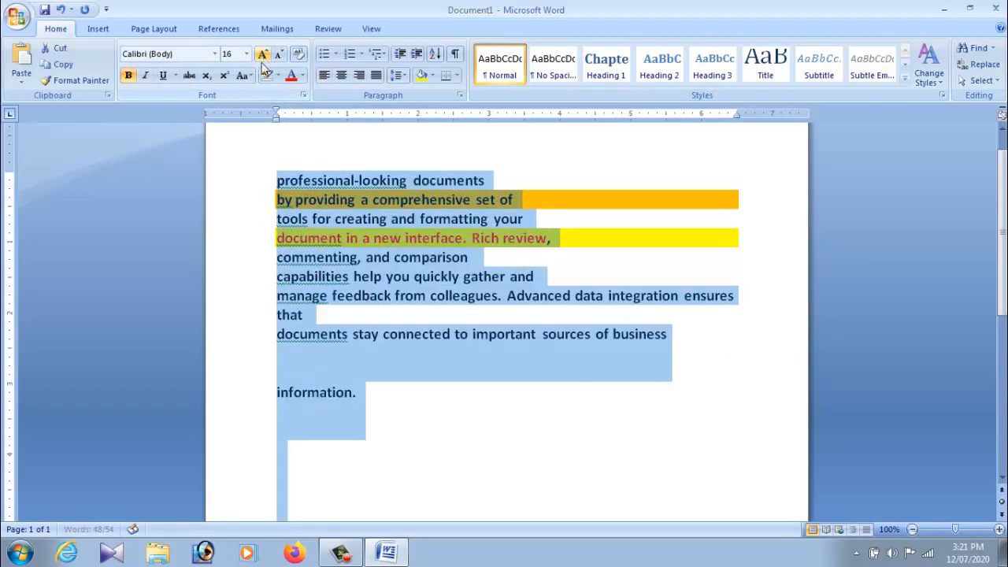
{"action": "left_click", "coordinate": [130, 76]}
{"action": "left_click", "coordinate": [542, 411]}
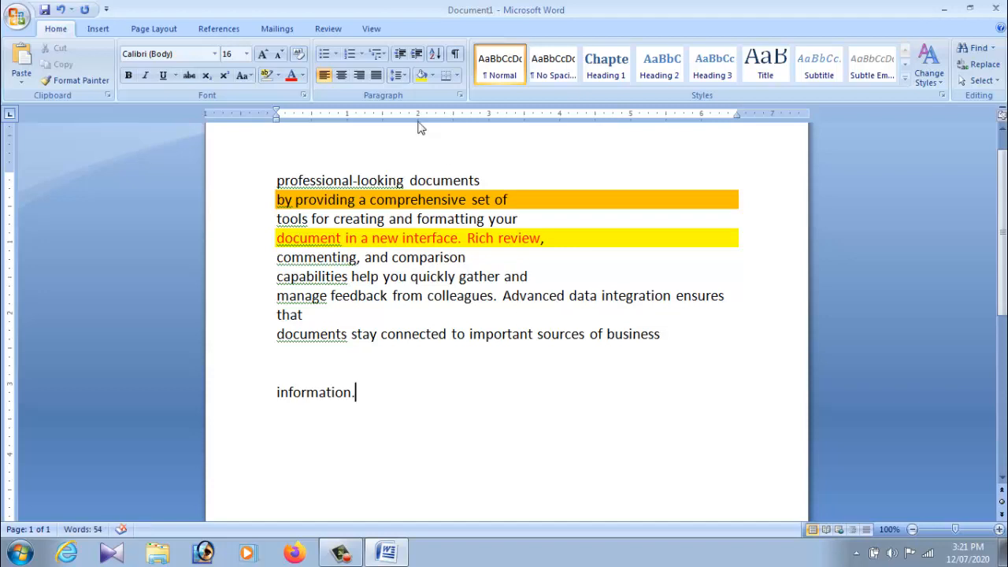
- Remove the paragraph shading from the lines "by providing a comprehensive set of" through "document in a new interface. Rich review,"
{"action": "left_click", "coordinate": [512, 199]}
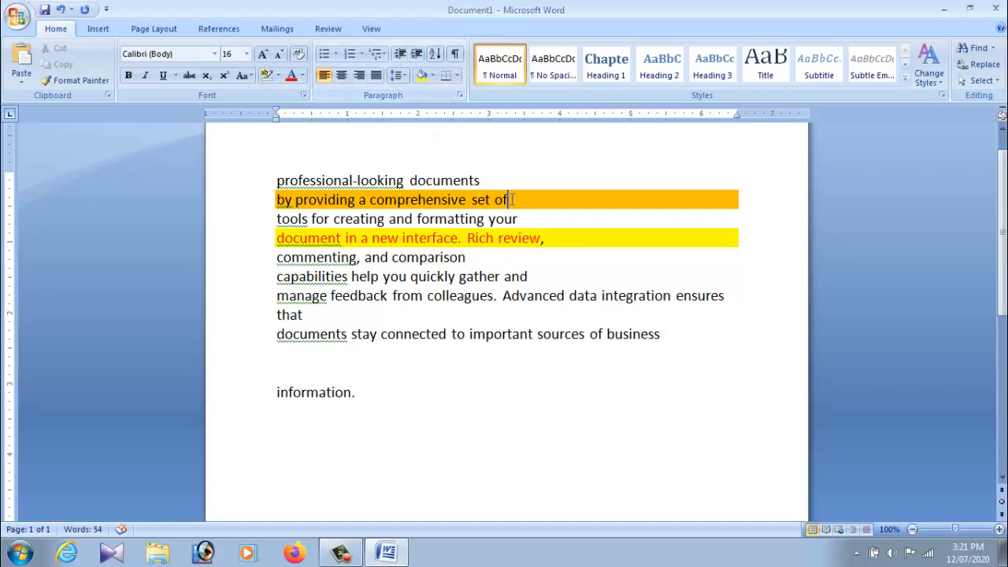
{"action": "left_click_drag", "start_coordinate": [279, 200], "coordinate": [570, 237]}
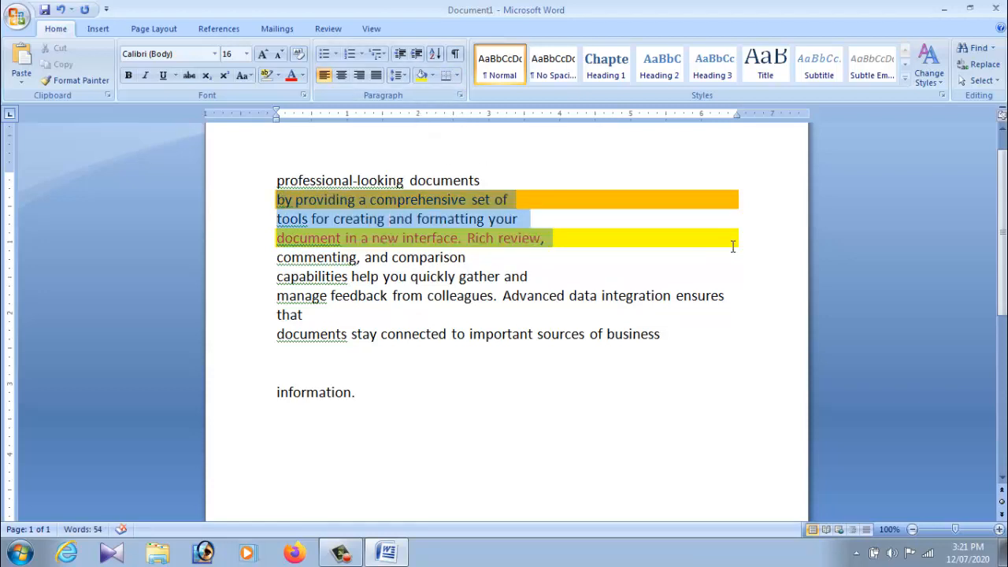
{"action": "left_click", "coordinate": [433, 75]}
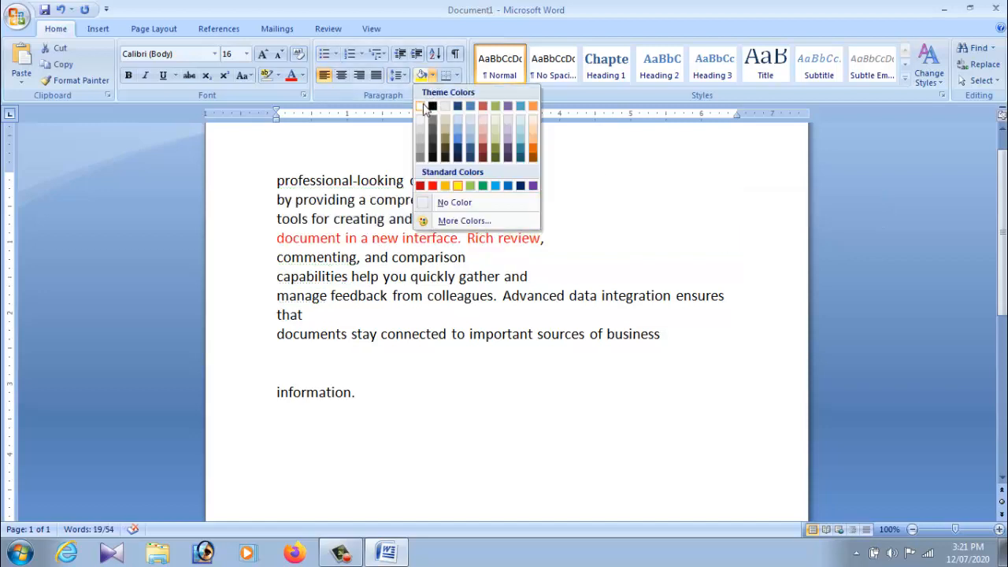
{"action": "left_click", "coordinate": [454, 202]}
{"action": "left_click", "coordinate": [600, 227]}
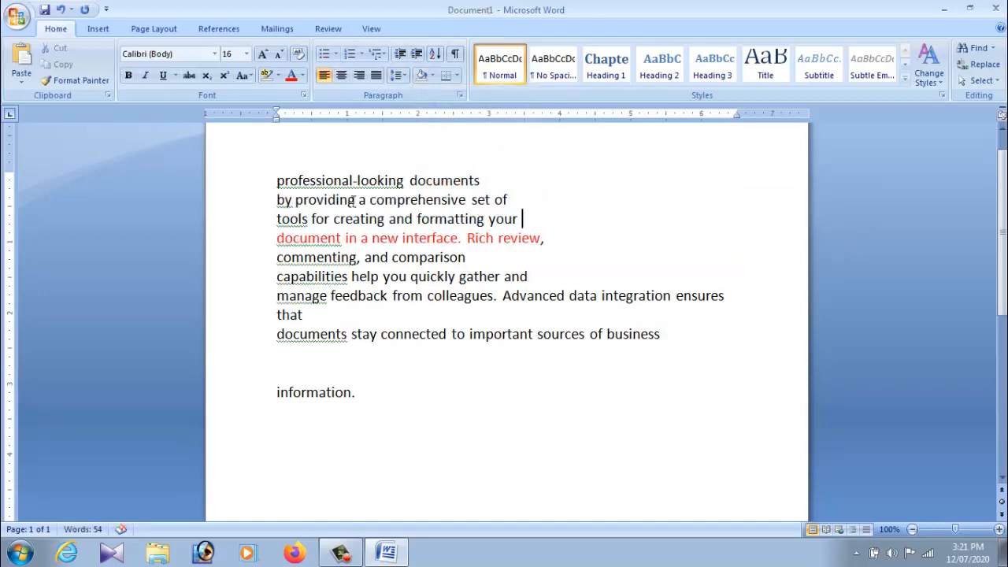
- Try an inside horizontal border on the line "professional-looking documents" and replace it with all borders
{"action": "left_click_drag", "start_coordinate": [277, 180], "coordinate": [482, 181]}
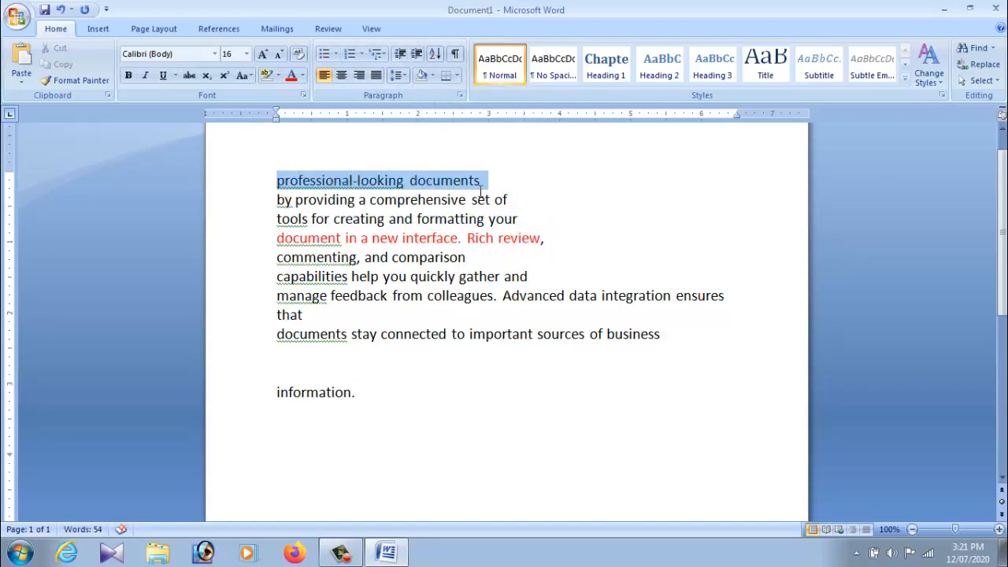
{"action": "left_click", "coordinate": [456, 76]}
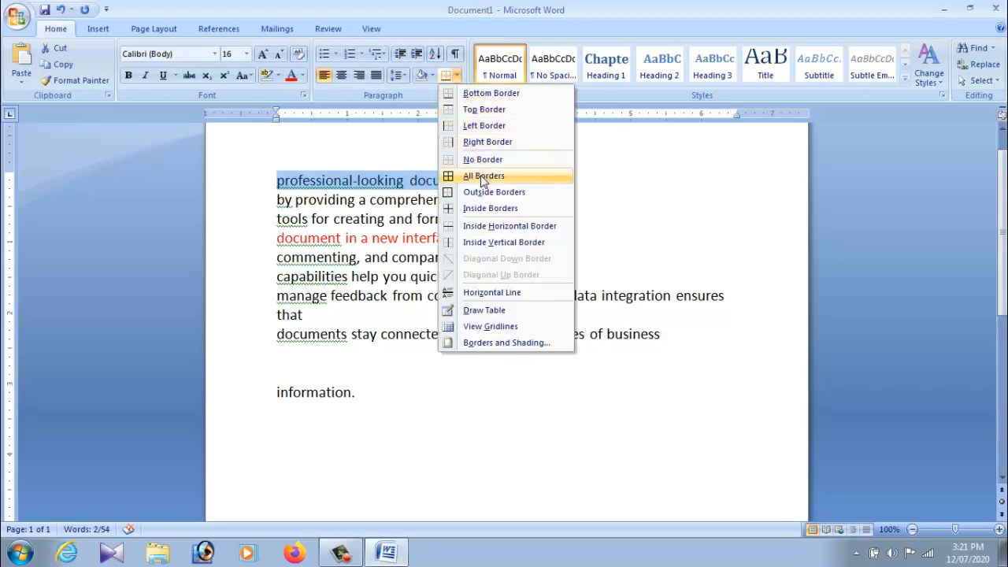
{"action": "left_click", "coordinate": [484, 229]}
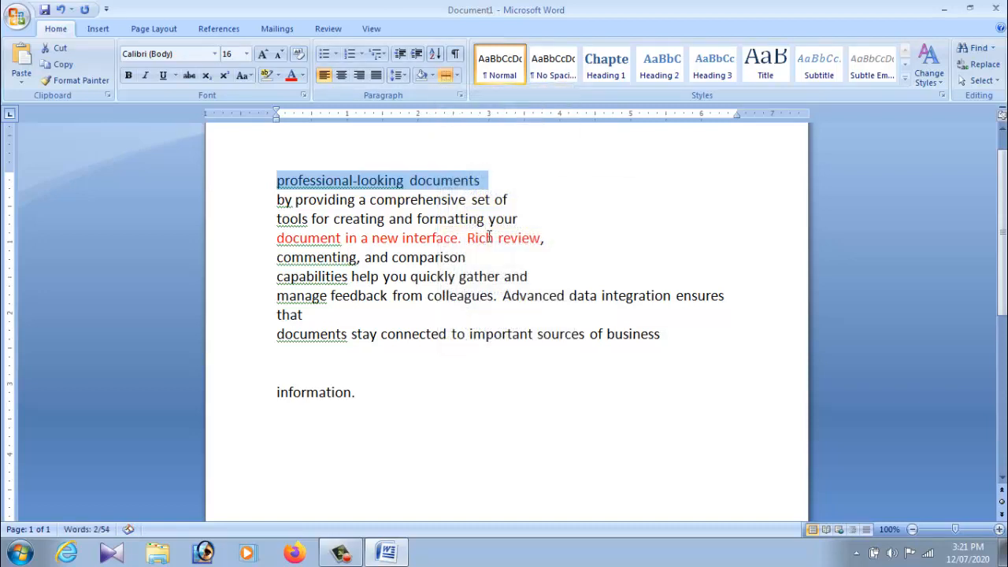
{"action": "left_click", "coordinate": [456, 76]}
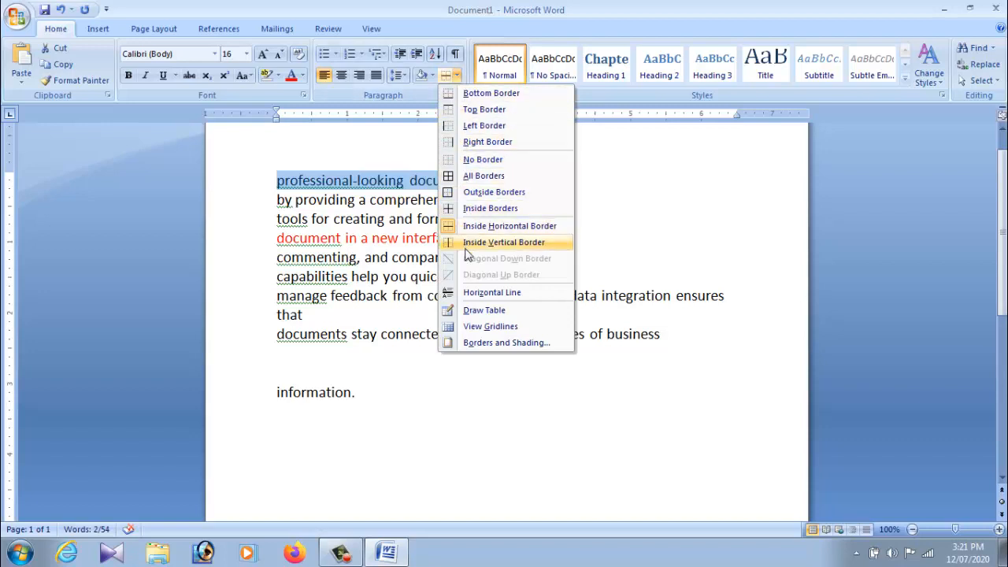
{"action": "left_click", "coordinate": [470, 176]}
{"action": "left_click", "coordinate": [543, 205]}
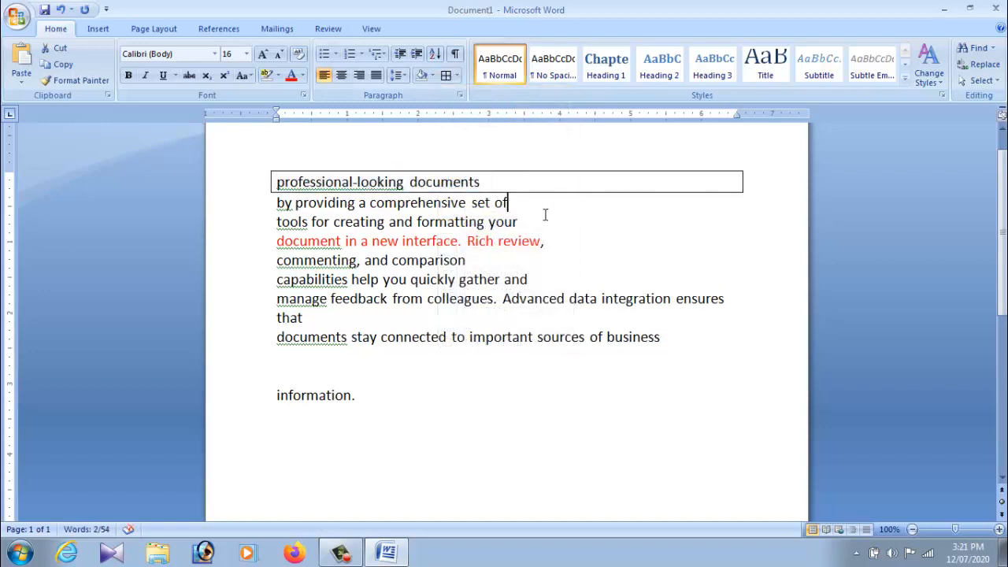
- Apply all borders to the lines "tools for creating and formatting your" and "commenting, and comparison"
{"action": "left_click_drag", "start_coordinate": [289, 189], "coordinate": [499, 184]}
{"action": "left_click", "coordinate": [551, 225]}
{"action": "left_click_drag", "start_coordinate": [292, 226], "coordinate": [670, 234]}
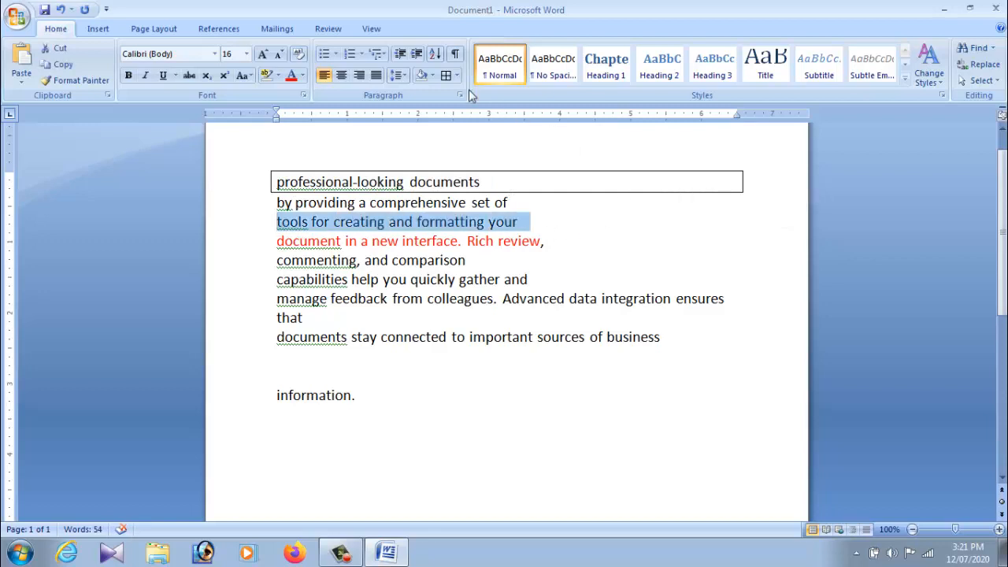
{"action": "left_click", "coordinate": [447, 76]}
{"action": "left_click", "coordinate": [571, 256]}
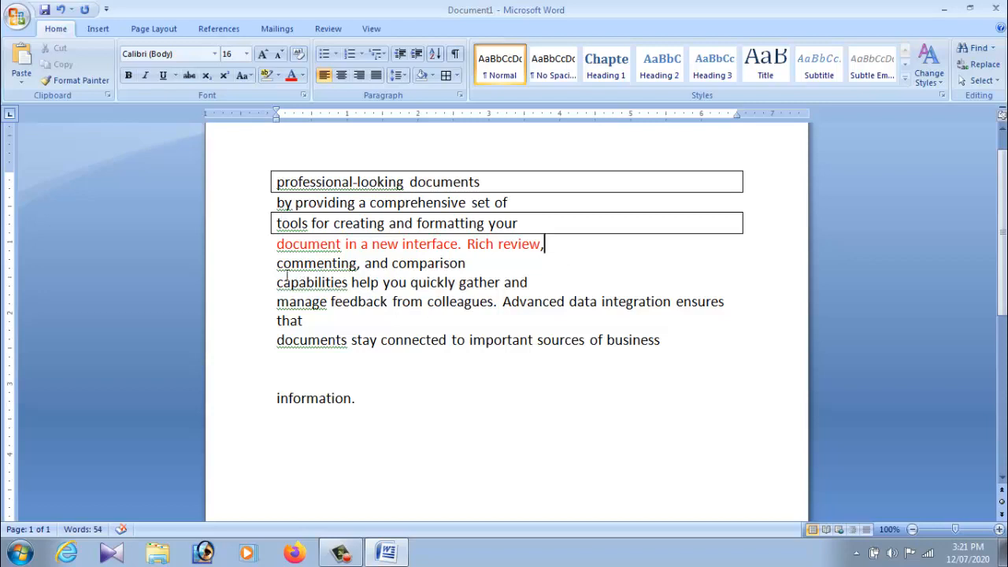
{"action": "left_click_drag", "start_coordinate": [288, 272], "coordinate": [513, 271]}
{"action": "left_click", "coordinate": [445, 76]}
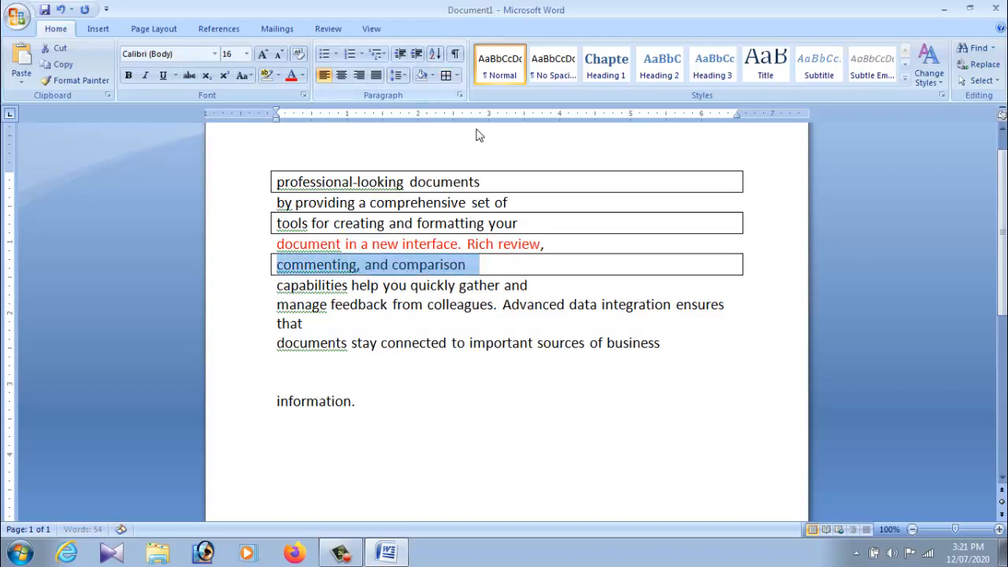
{"action": "left_click", "coordinate": [563, 284]}
- Apply all borders around the text "manage feedback from colleagues" and separately around the word "Advanced"
{"action": "left_click_drag", "start_coordinate": [277, 311], "coordinate": [568, 316]}
{"action": "left_click", "coordinate": [445, 76]}
{"action": "left_click", "coordinate": [512, 344]}
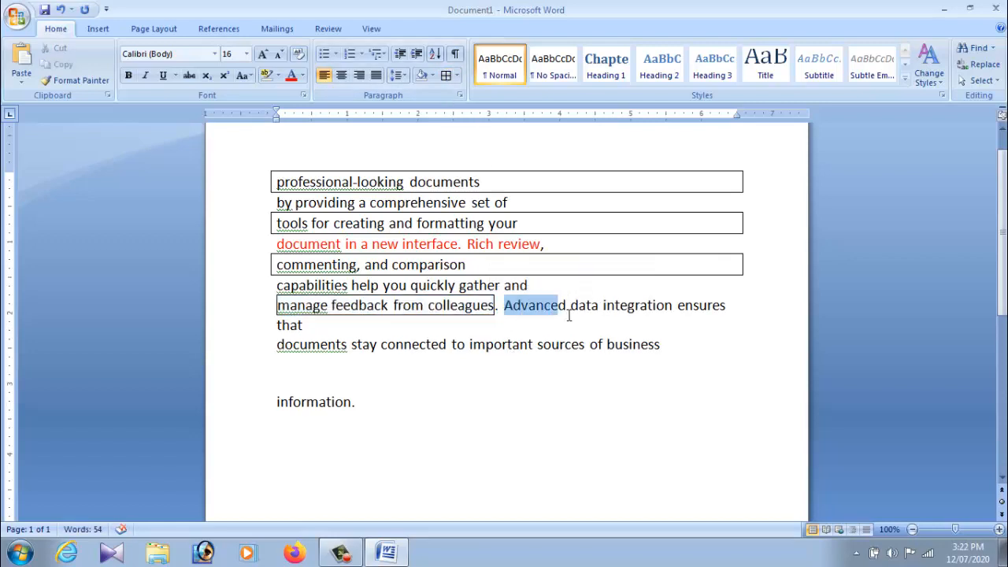
{"action": "left_click", "coordinate": [446, 75]}
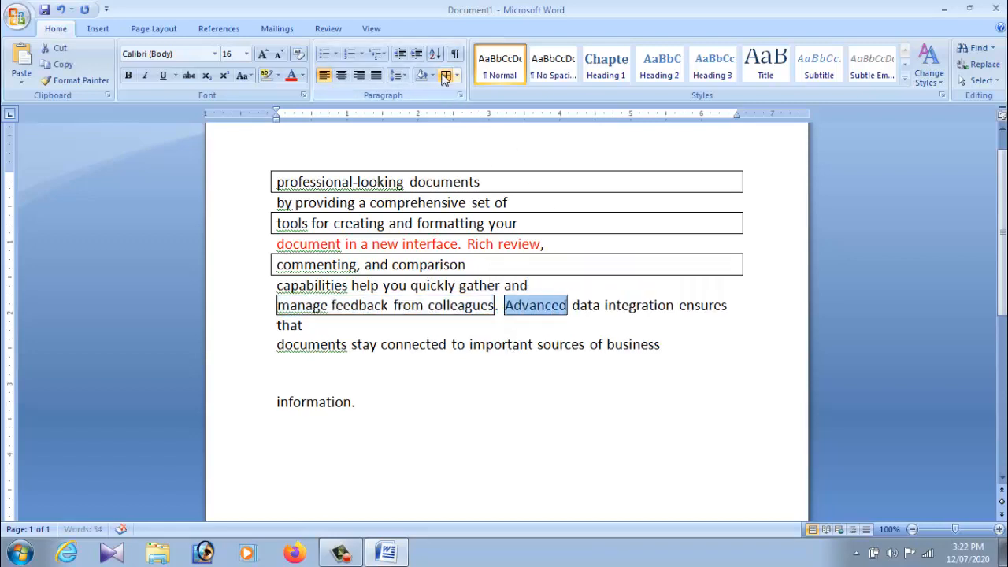
{"action": "left_click", "coordinate": [595, 335]}
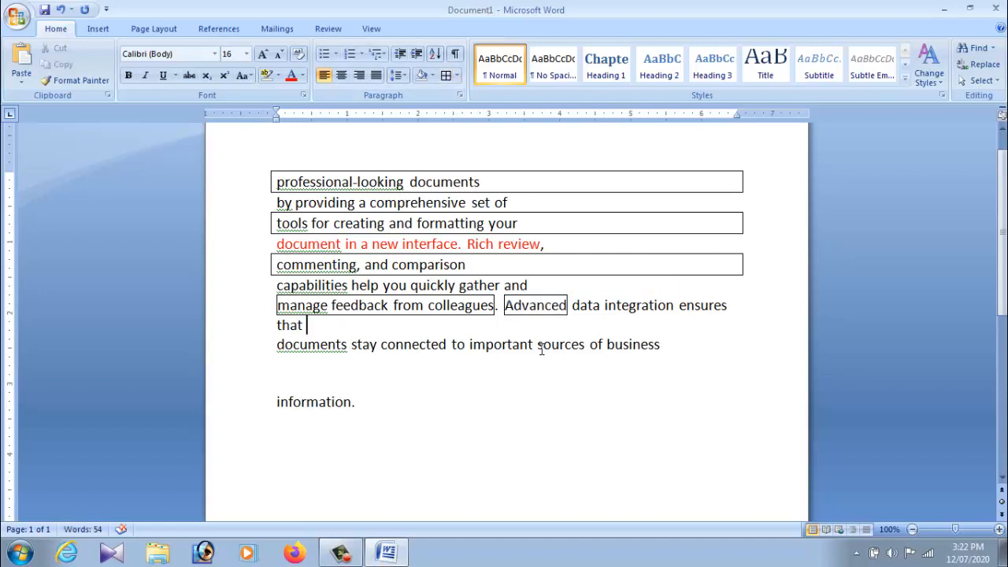
- Apply all borders around the words "important sources of business"
{"action": "left_click_drag", "start_coordinate": [470, 347], "coordinate": [670, 354]}
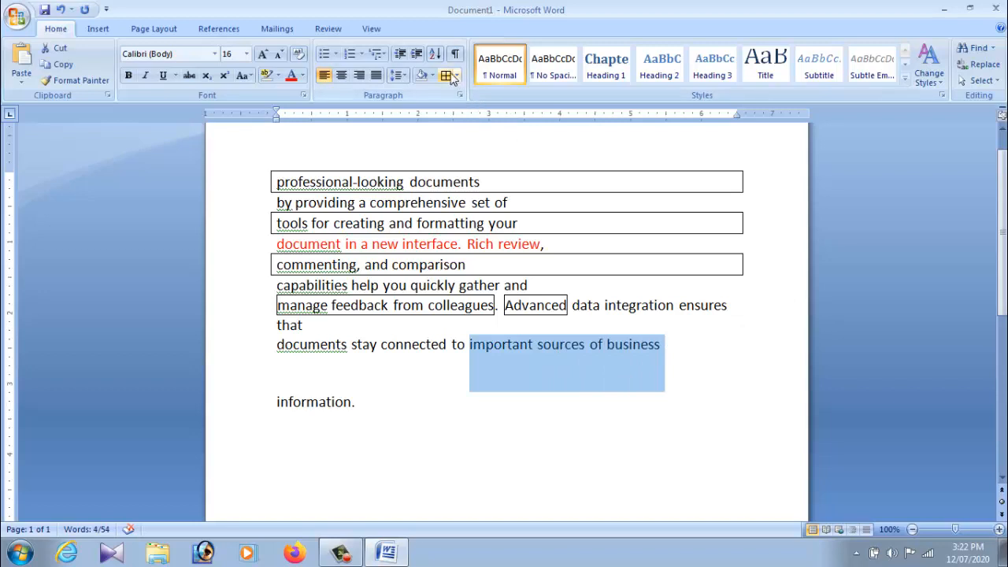
{"action": "left_click", "coordinate": [451, 77]}
{"action": "left_click", "coordinate": [542, 402]}
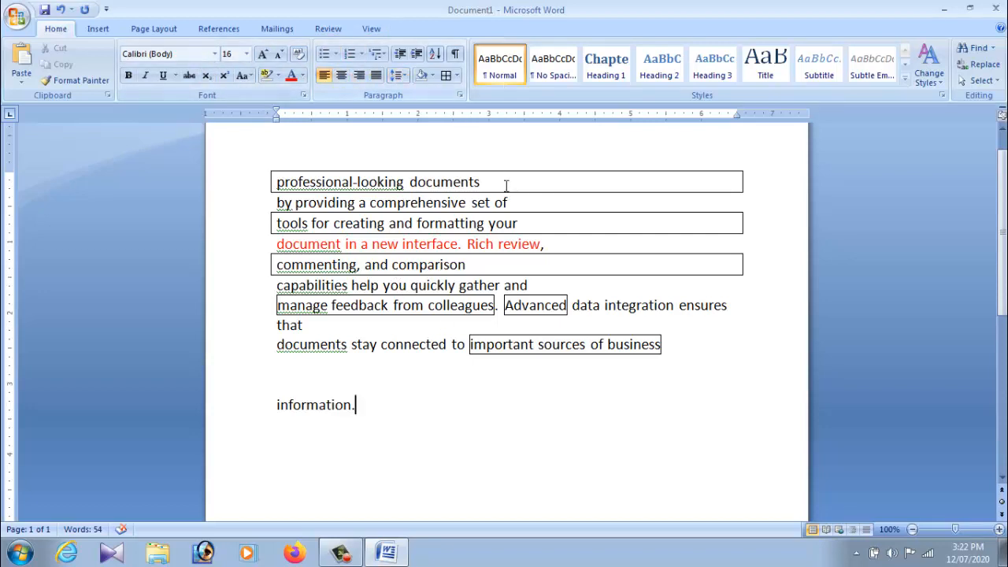
{"action": "left_click", "coordinate": [105, 30]}
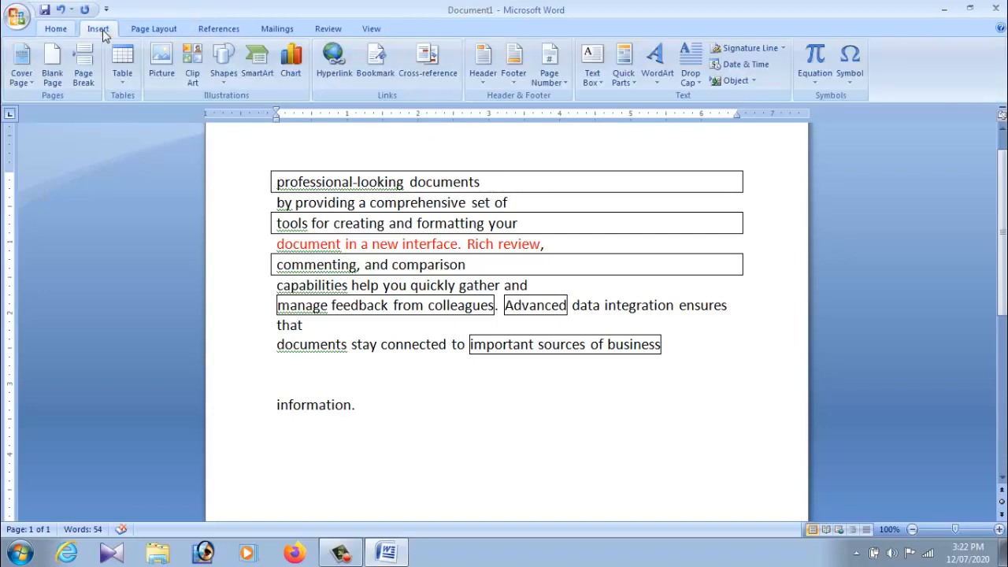
{"action": "left_click", "coordinate": [156, 30]}
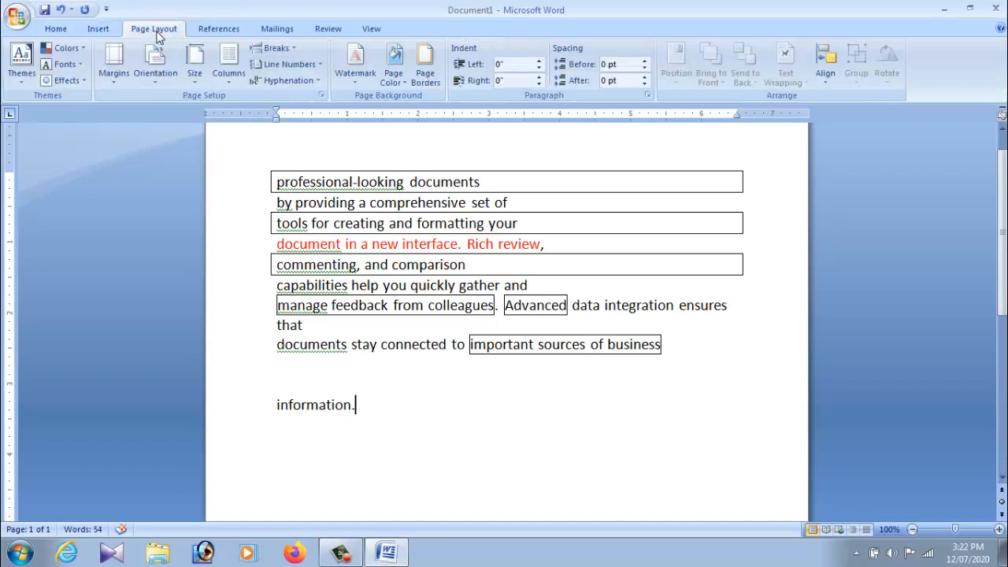
{"action": "left_click", "coordinate": [225, 30]}
{"action": "left_click", "coordinate": [277, 29]}
{"action": "left_click", "coordinate": [329, 29]}
{"action": "left_click", "coordinate": [371, 29]}
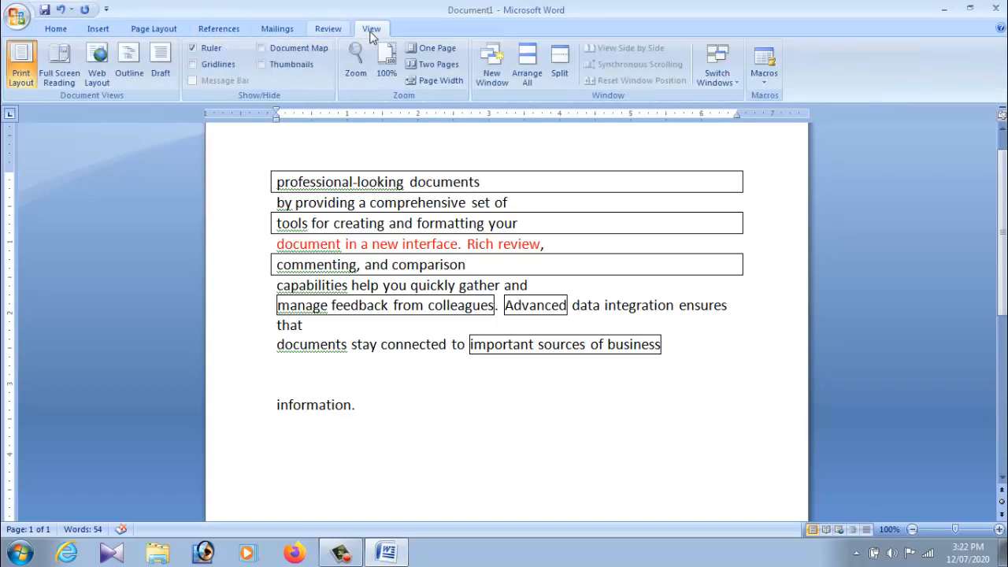
{"action": "left_click", "coordinate": [59, 31]}
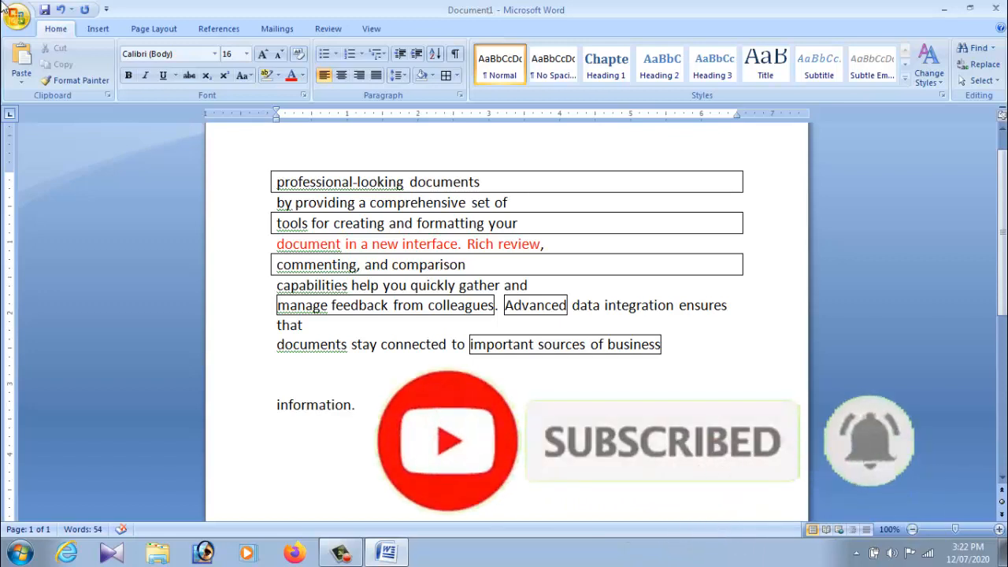
{"action": "left_click", "coordinate": [98, 30]}
{"action": "left_click", "coordinate": [55, 29]}
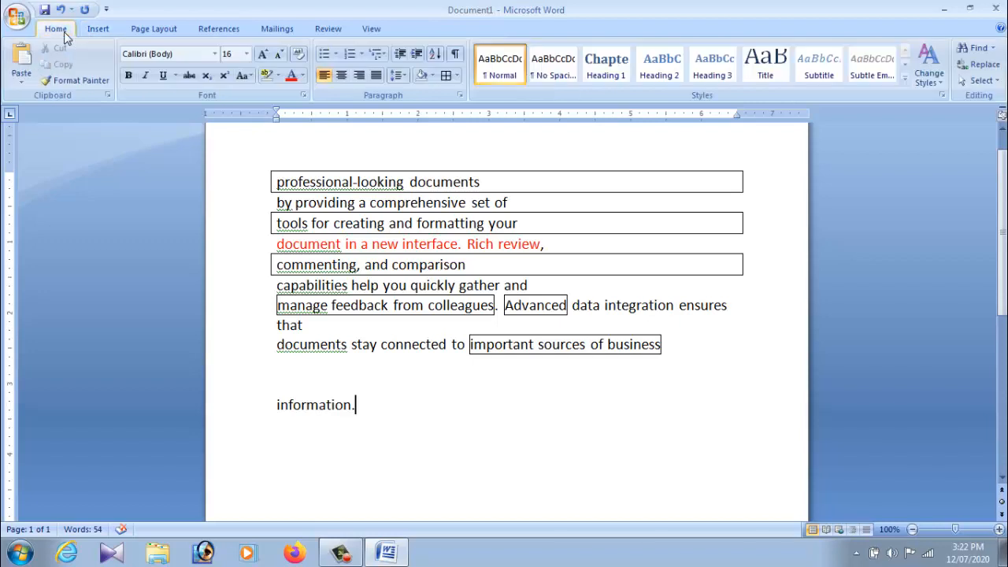
{"action": "left_click", "coordinate": [156, 31]}
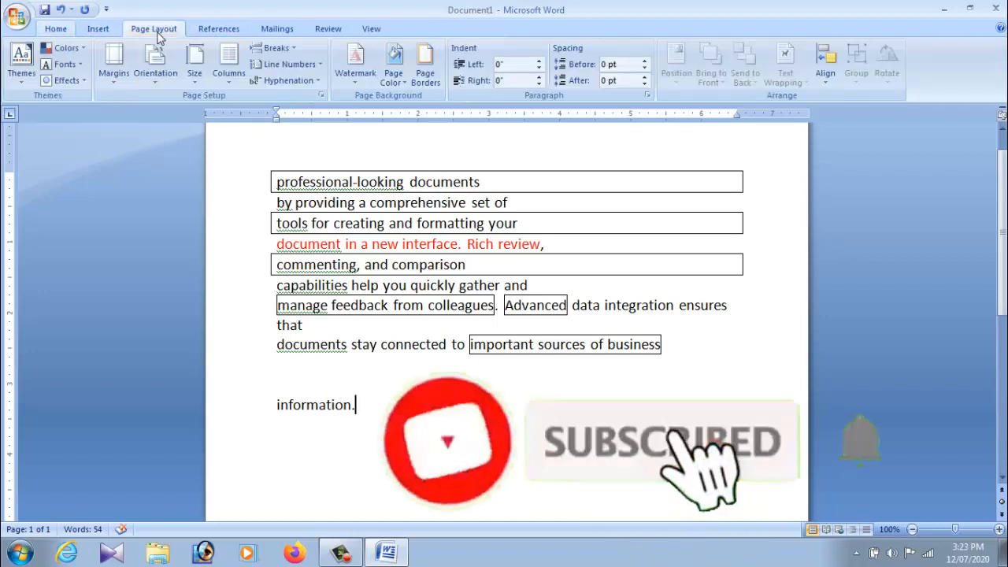
{"action": "left_click", "coordinate": [103, 33]}
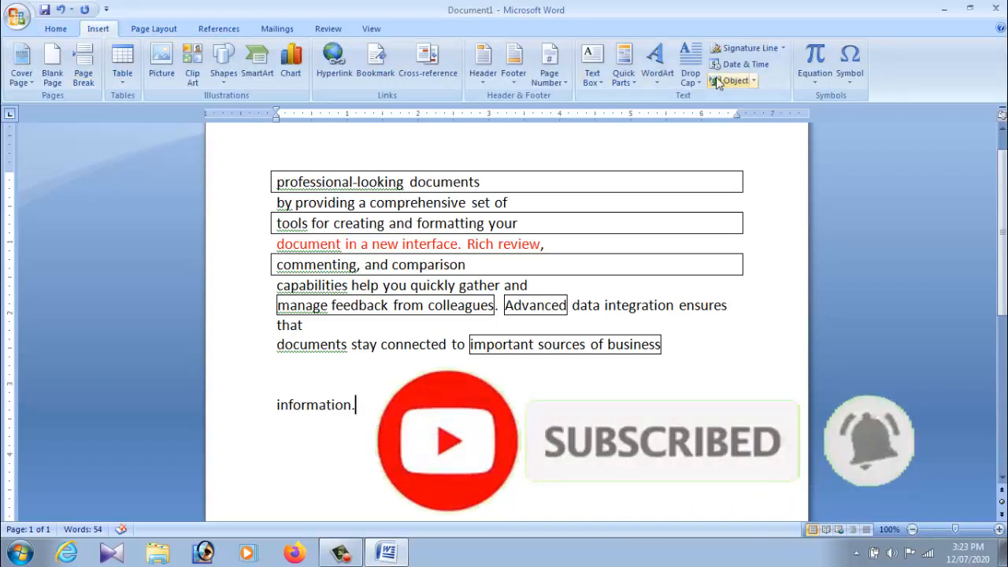